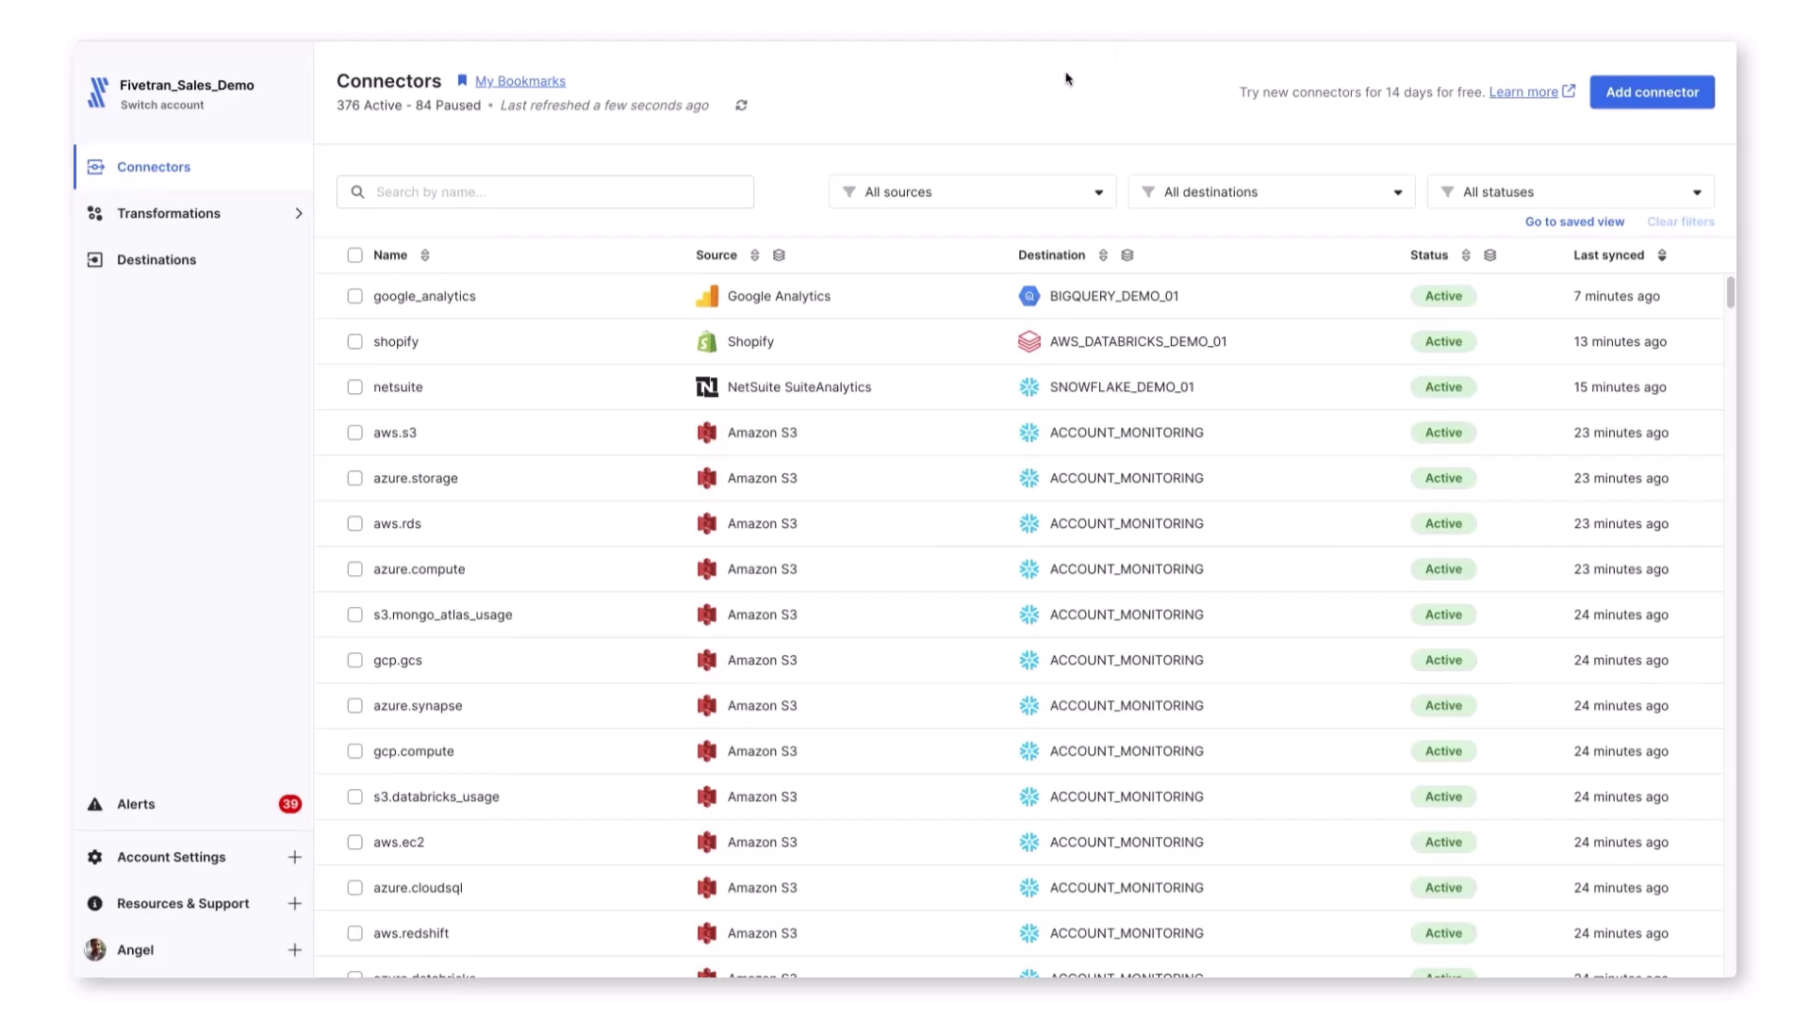
Start a new destination from the Destinations page and focus its name field for ADLS_DESTINATION_DEMO
{"action": "left_click", "coordinate": [155, 259]}
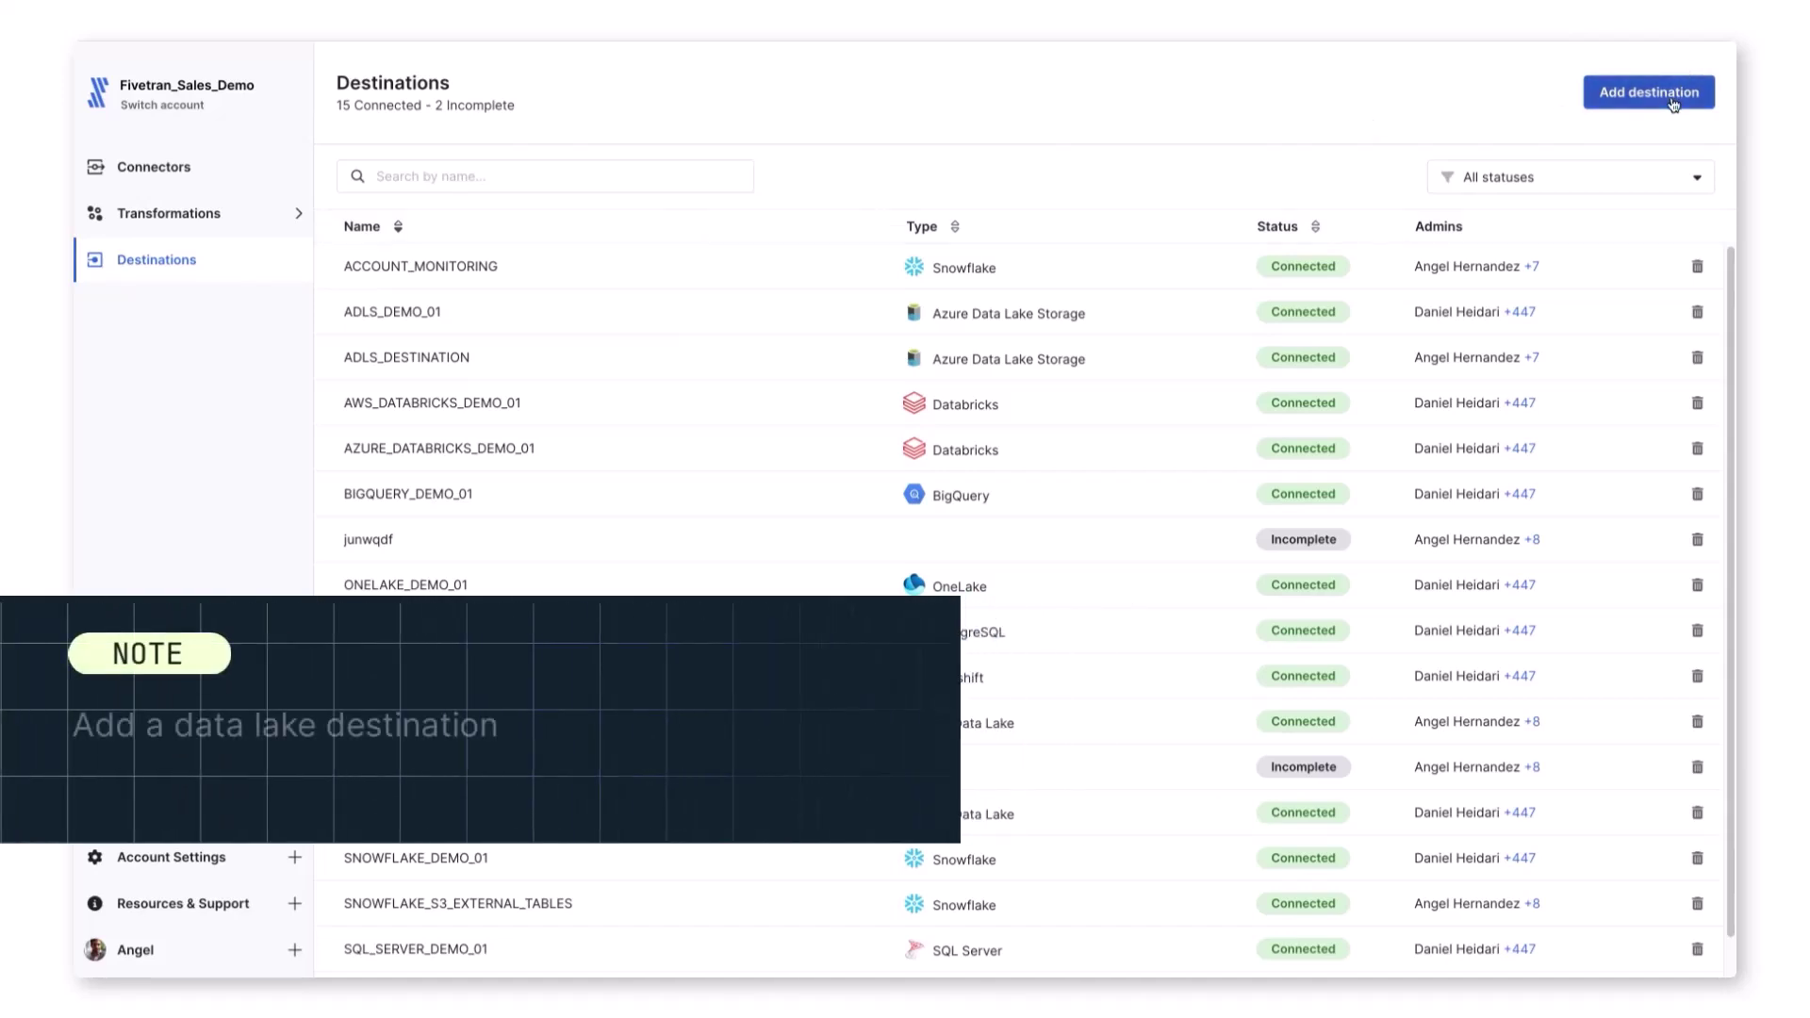
{"action": "left_click", "coordinate": [1649, 91]}
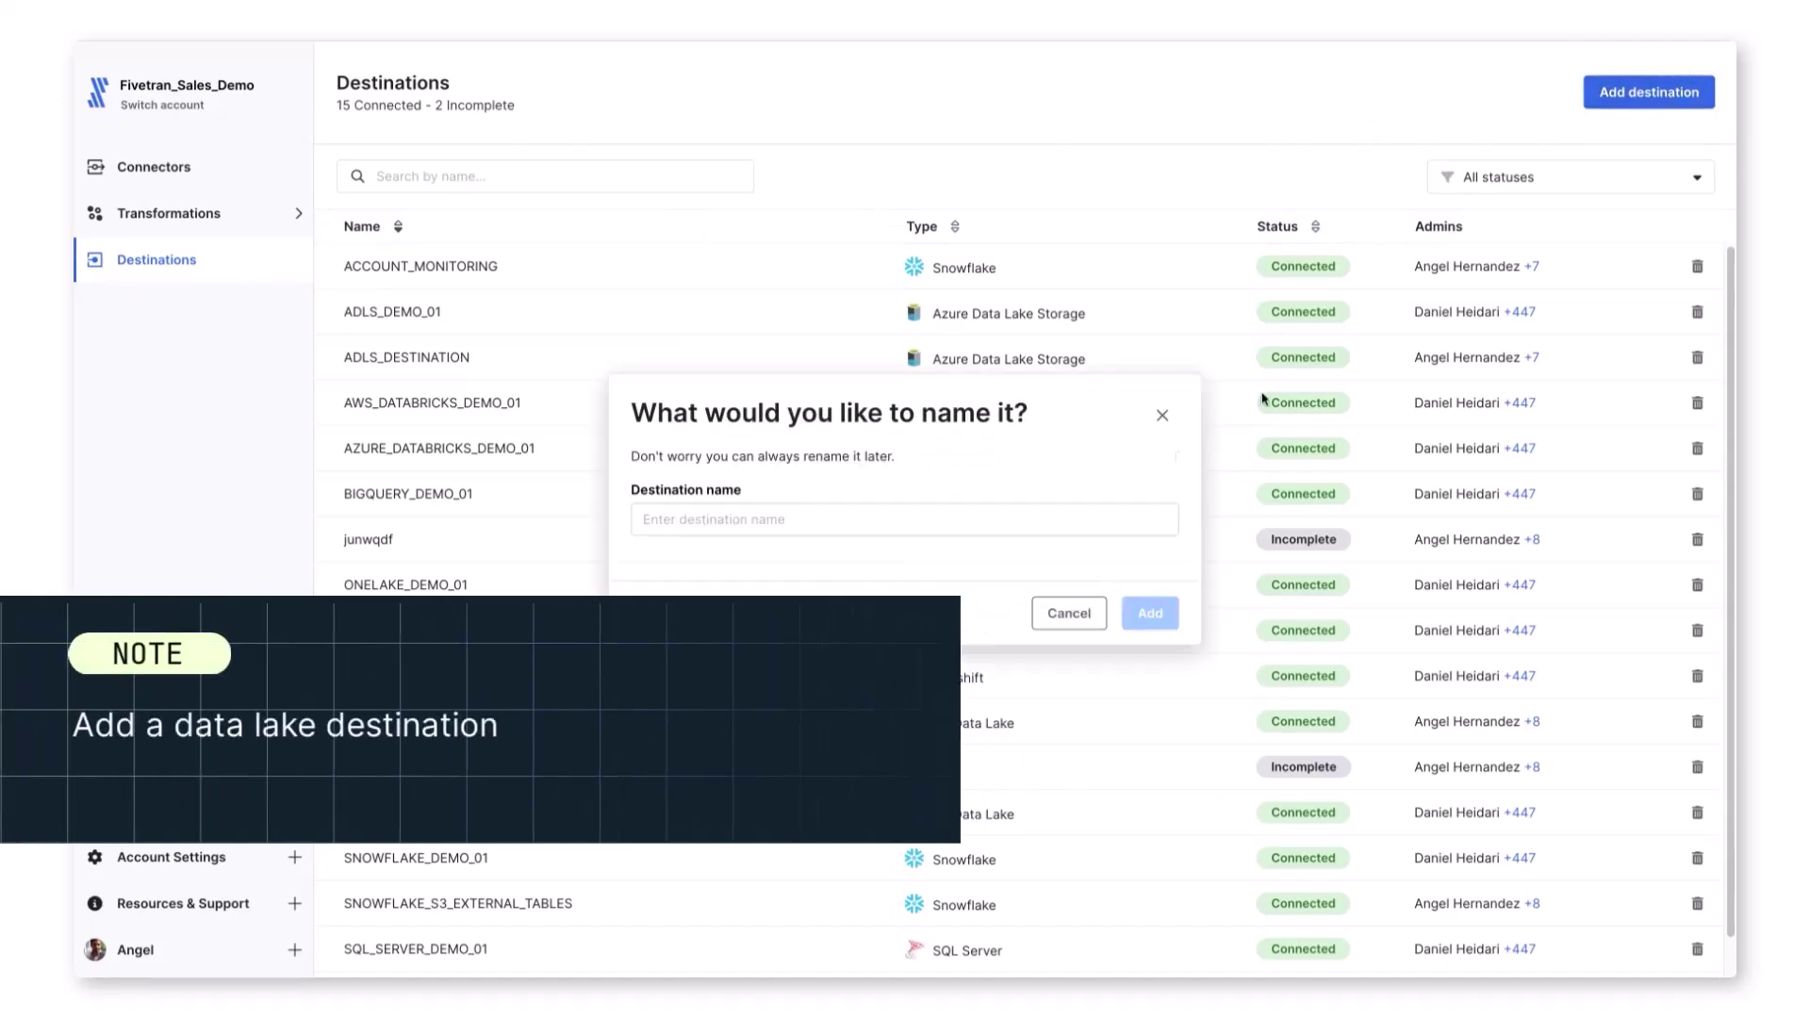
{"action": "left_click", "coordinate": [964, 518]}
{"action": "type", "text": "AD"}
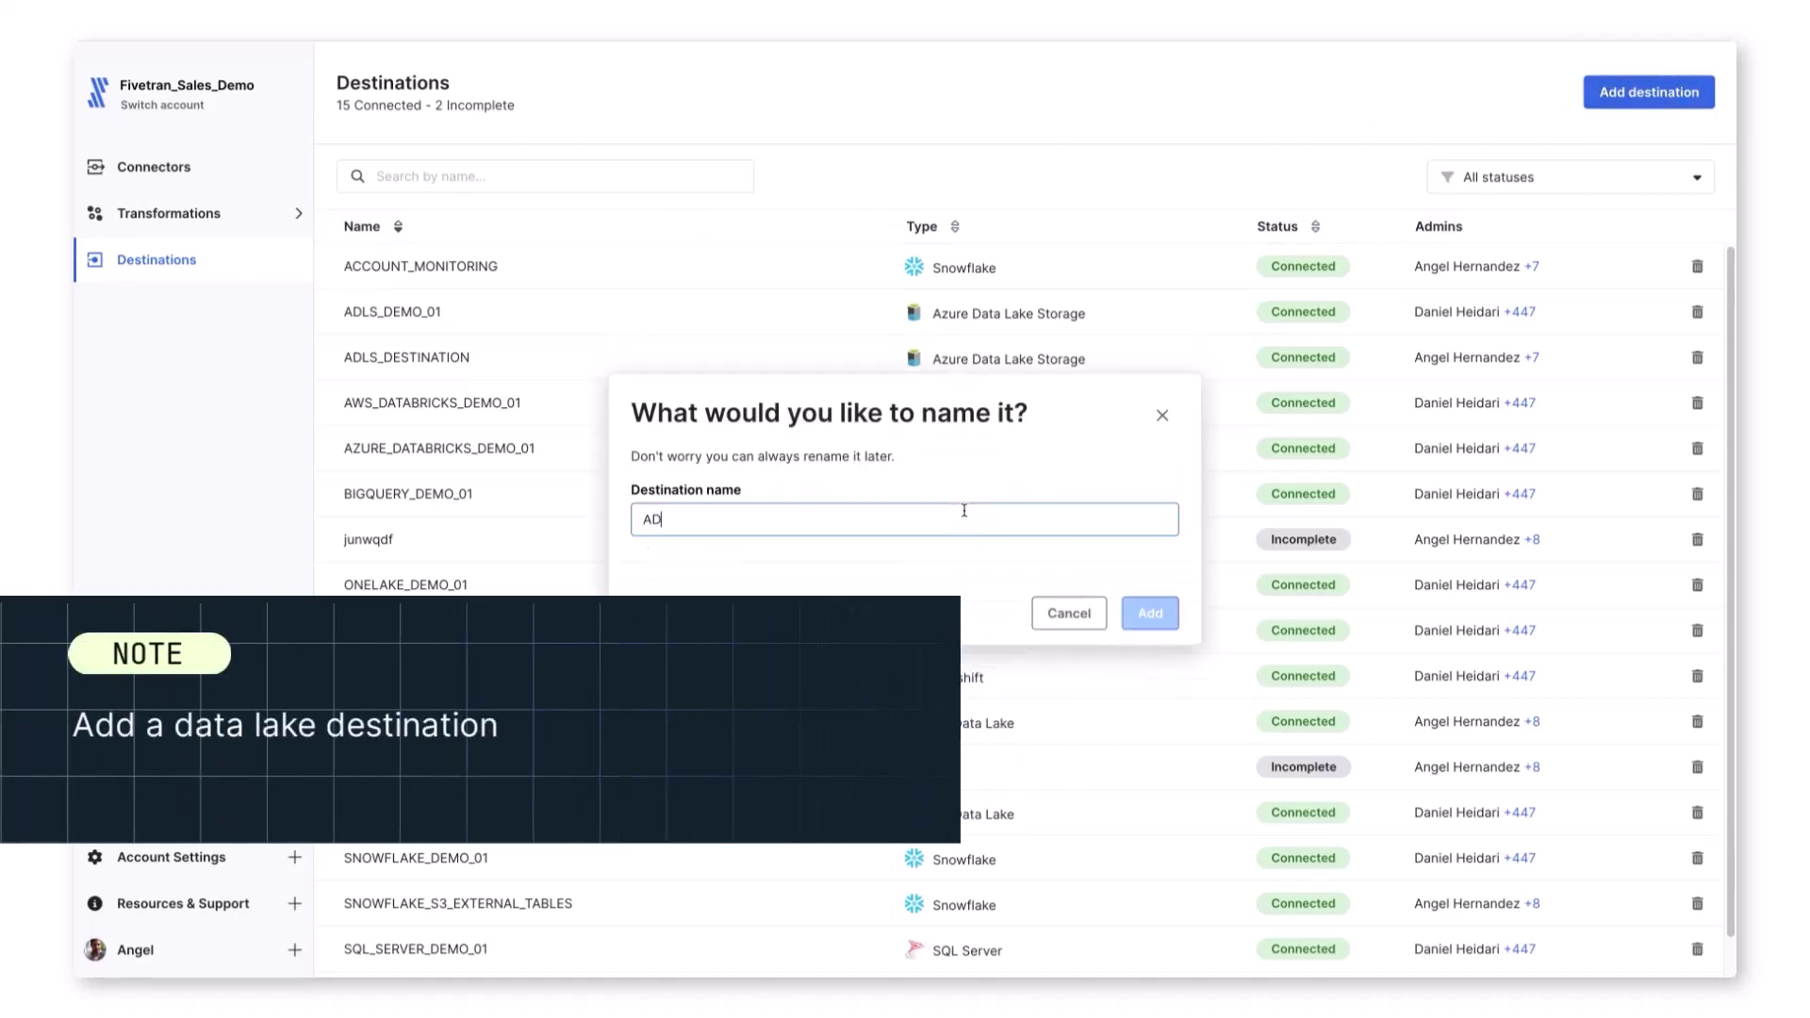
{"action": "type", "text": "LS_DEST"}
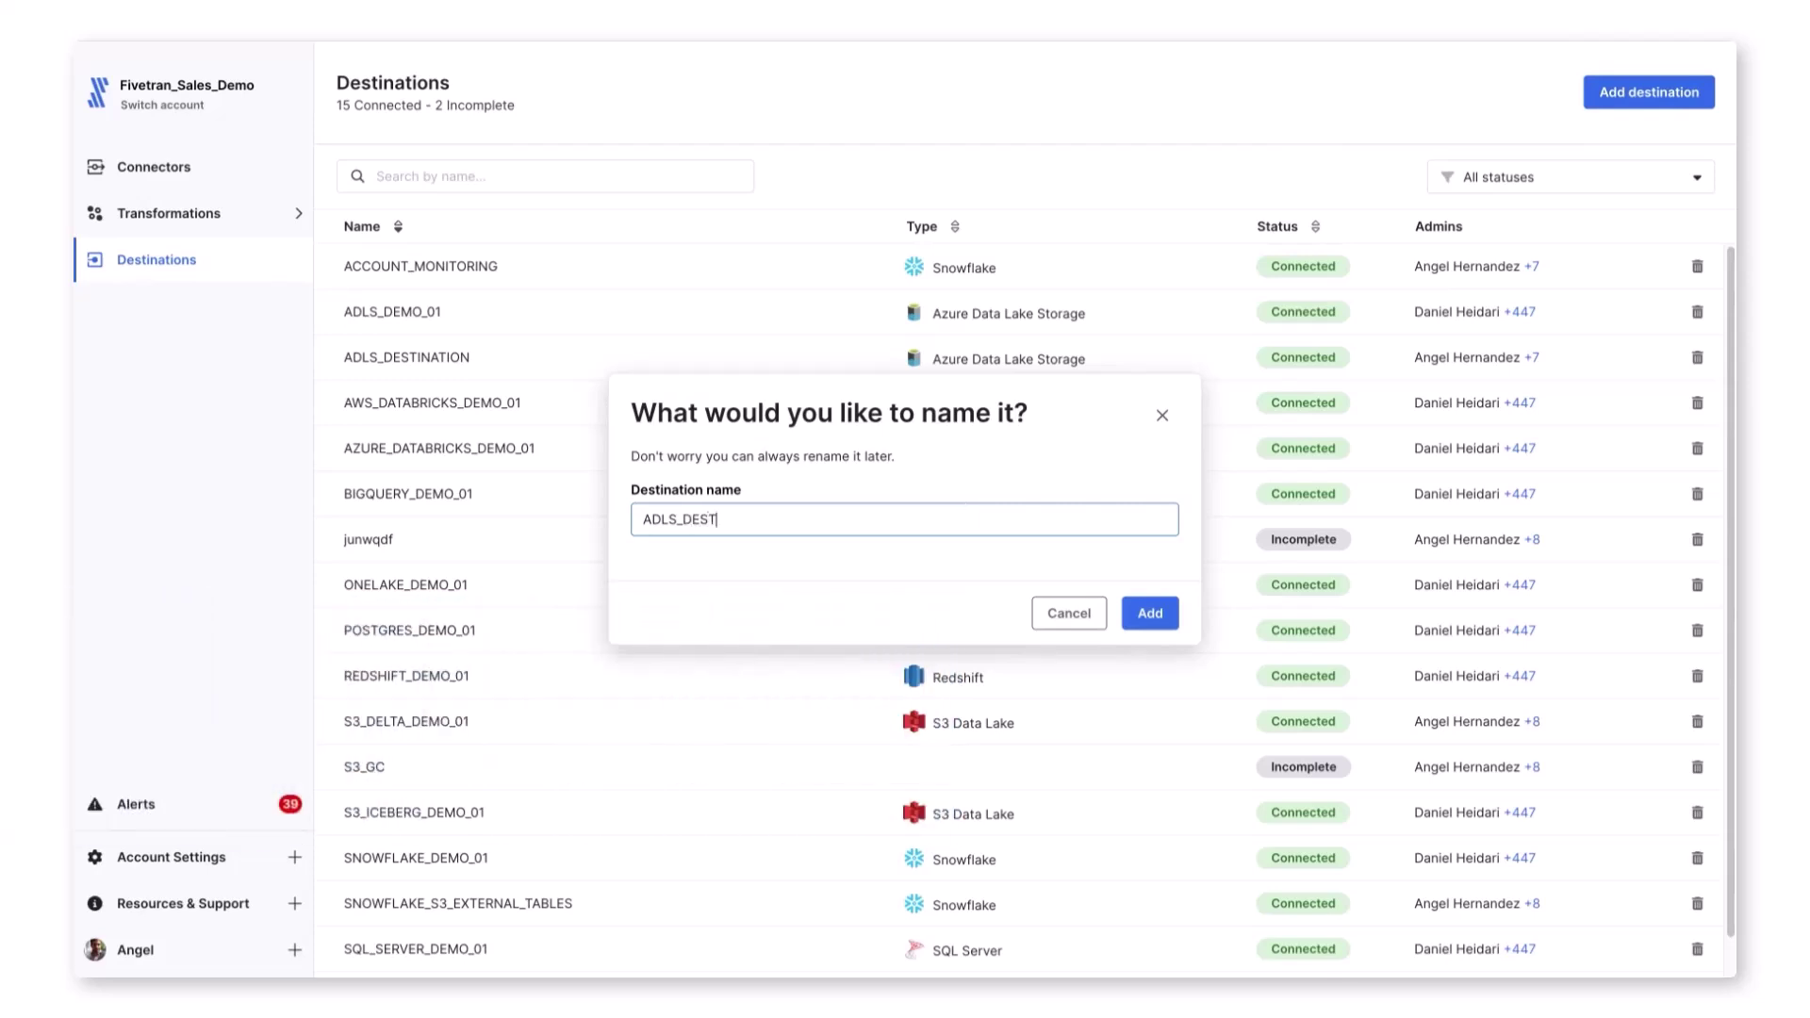
{"action": "type", "text": "INATION_DEMO"}
Confirm the ADLS_DESTINATION_DEMO name and choose Azure Data Lake Storage as its destination type
{"action": "left_click", "coordinate": [1150, 613]}
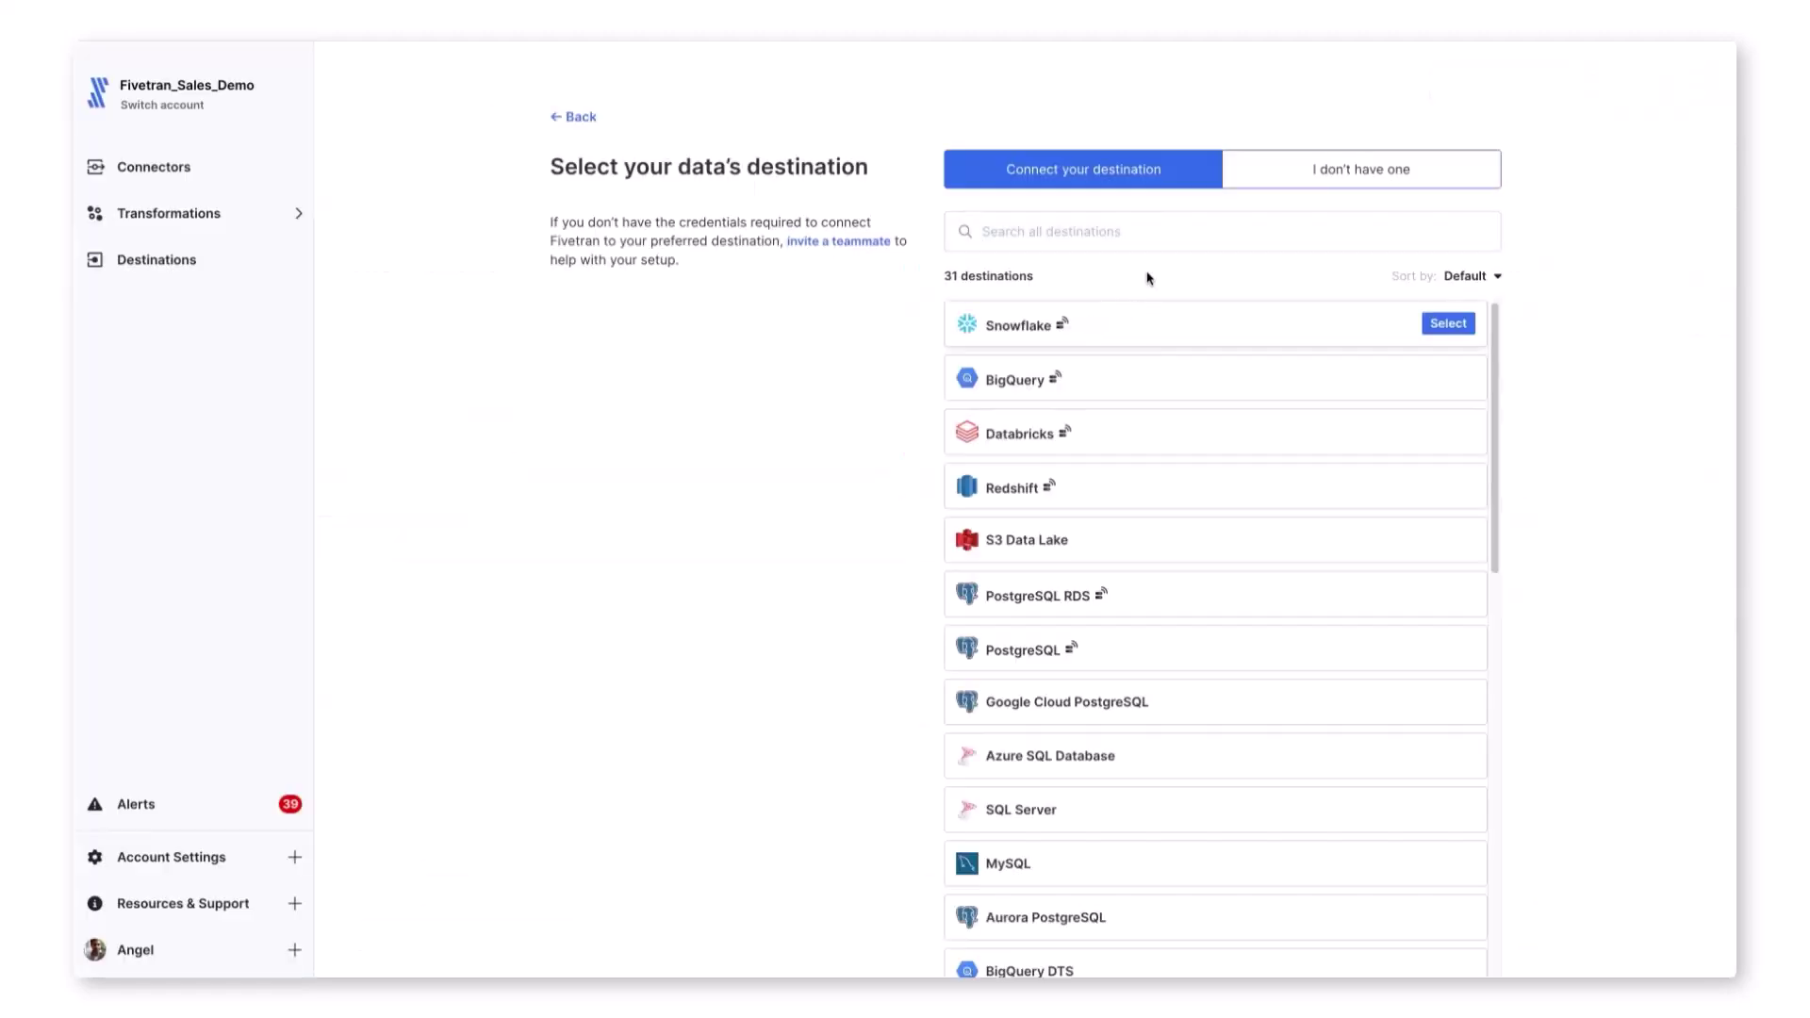
{"action": "scroll", "coordinate": [1184, 527], "scroll_direction": "down", "scroll_amount": 1}
{"action": "scroll", "coordinate": [1184, 526], "scroll_direction": "down", "scroll_amount": 4}
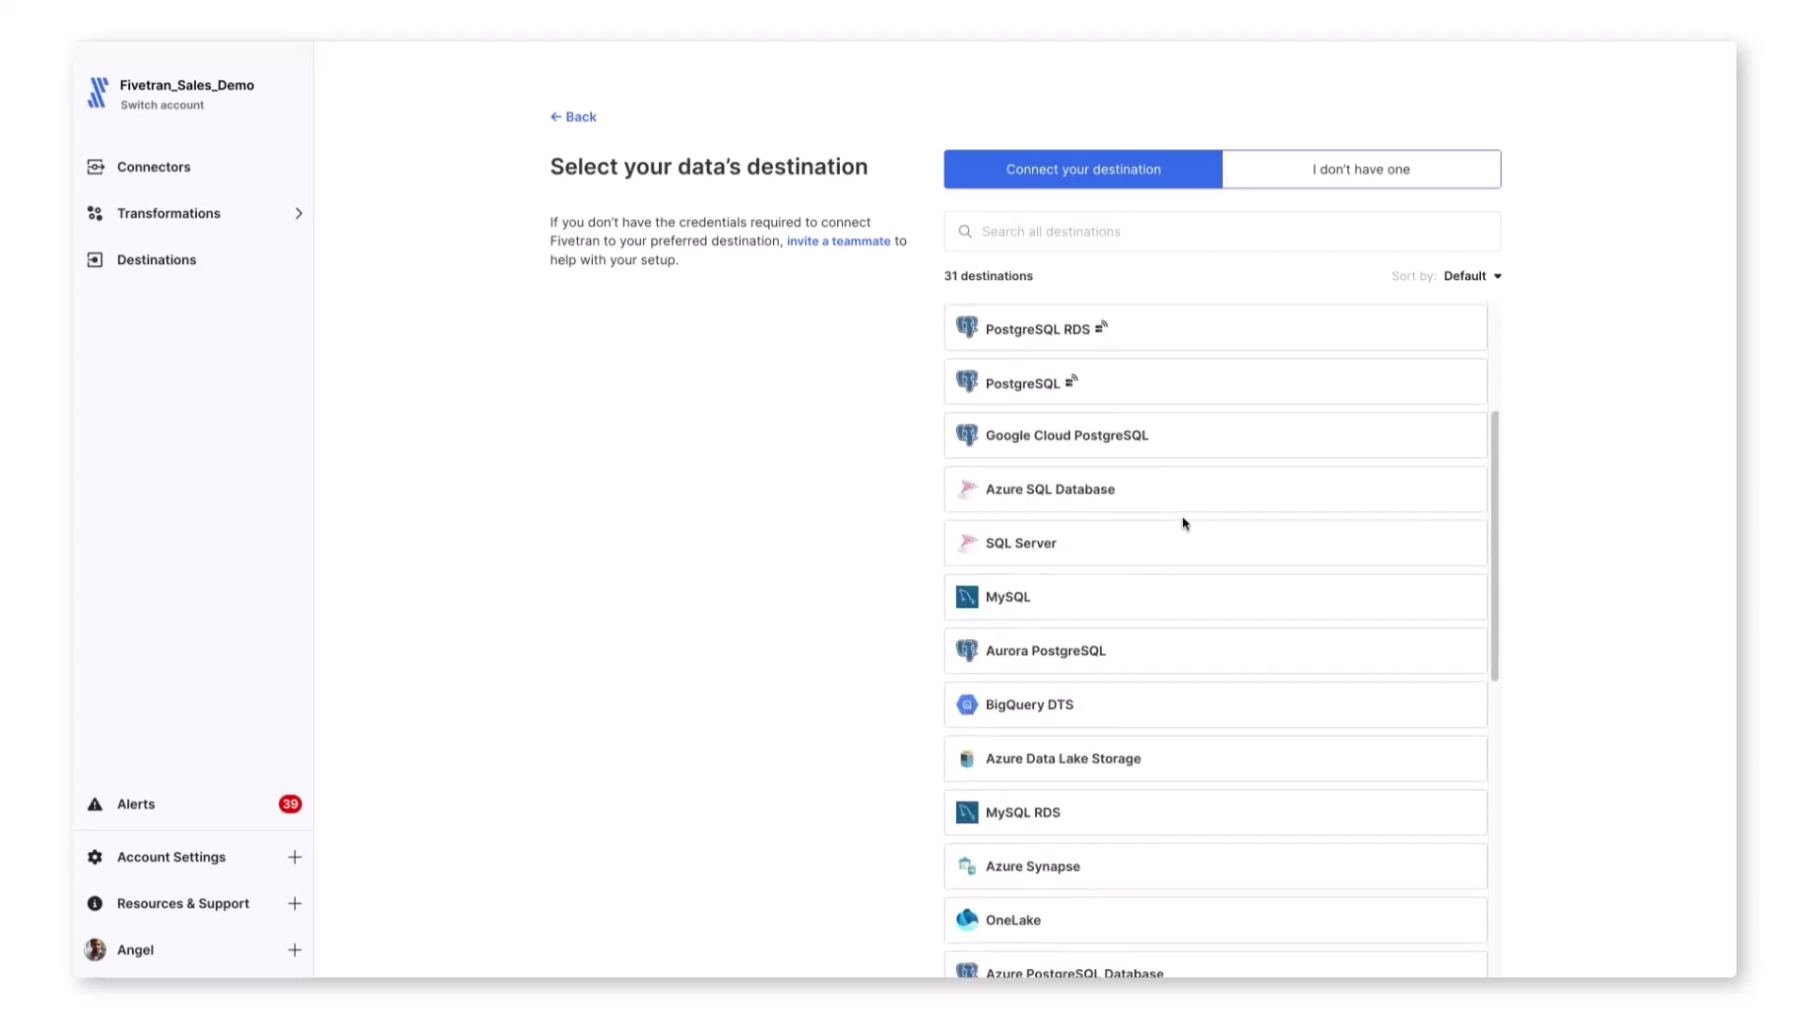
{"action": "scroll", "coordinate": [1184, 526], "scroll_direction": "down", "scroll_amount": 4}
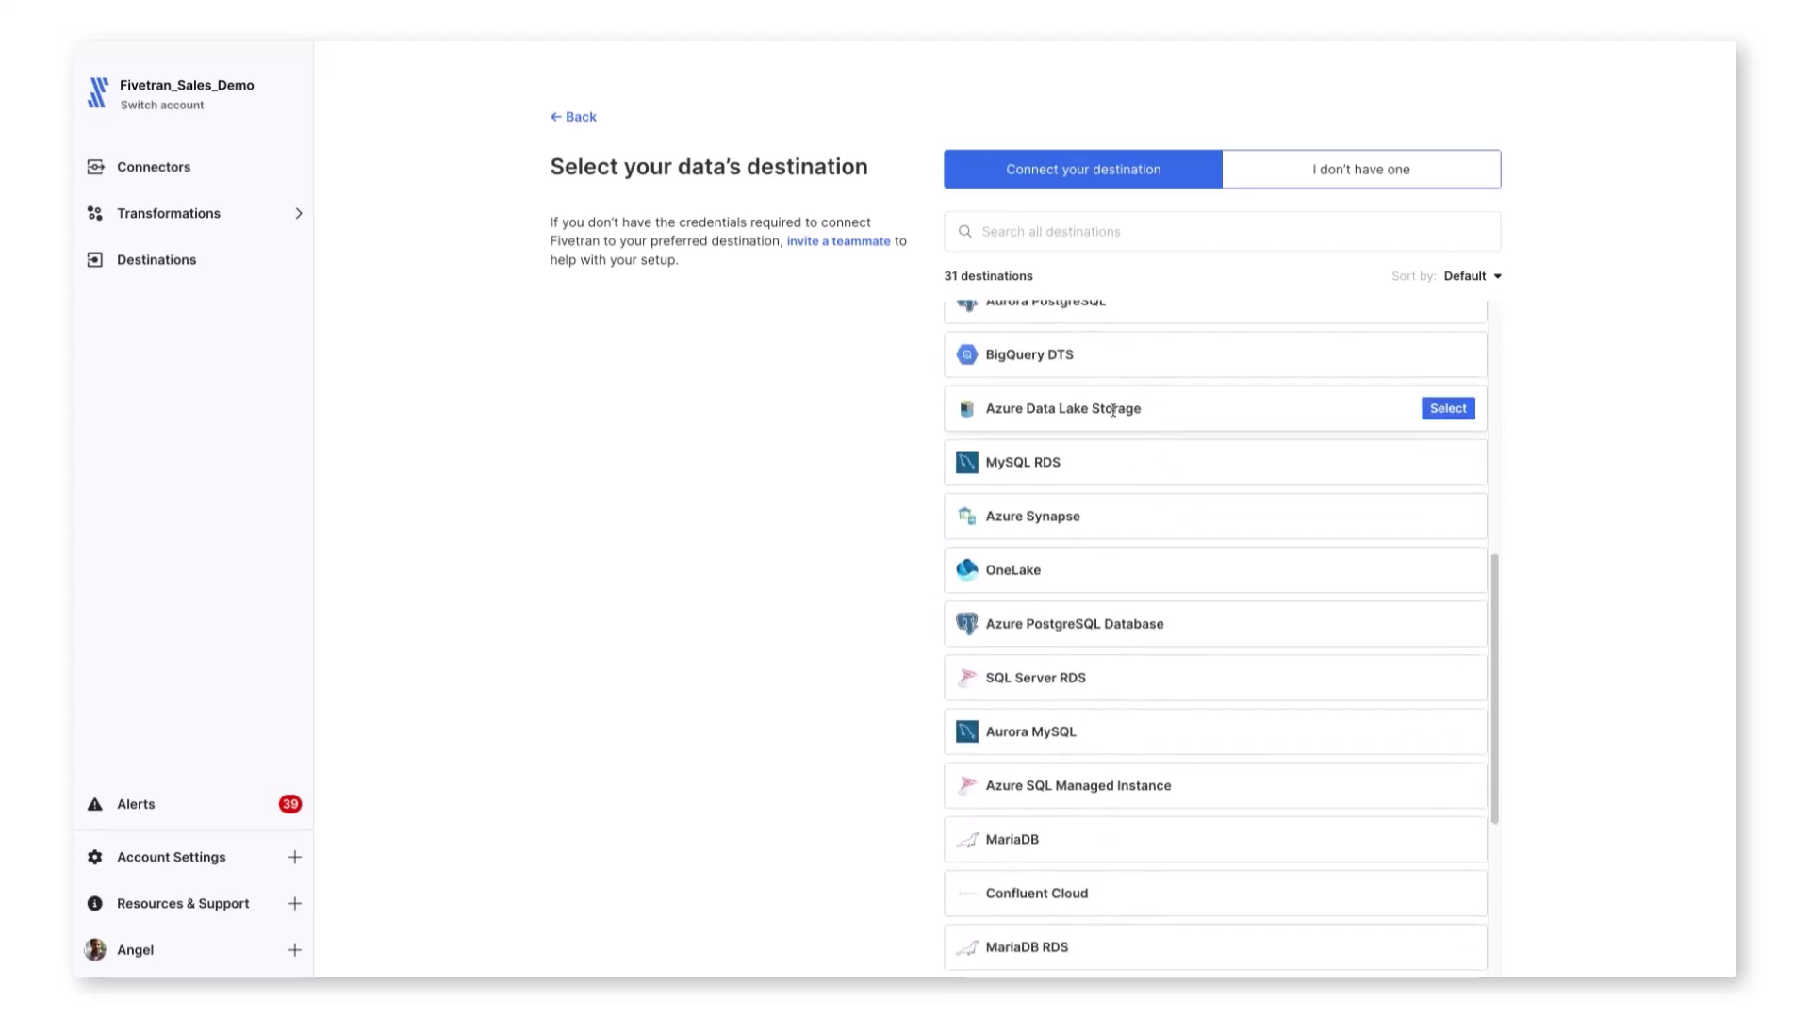
{"action": "left_click", "coordinate": [1449, 410]}
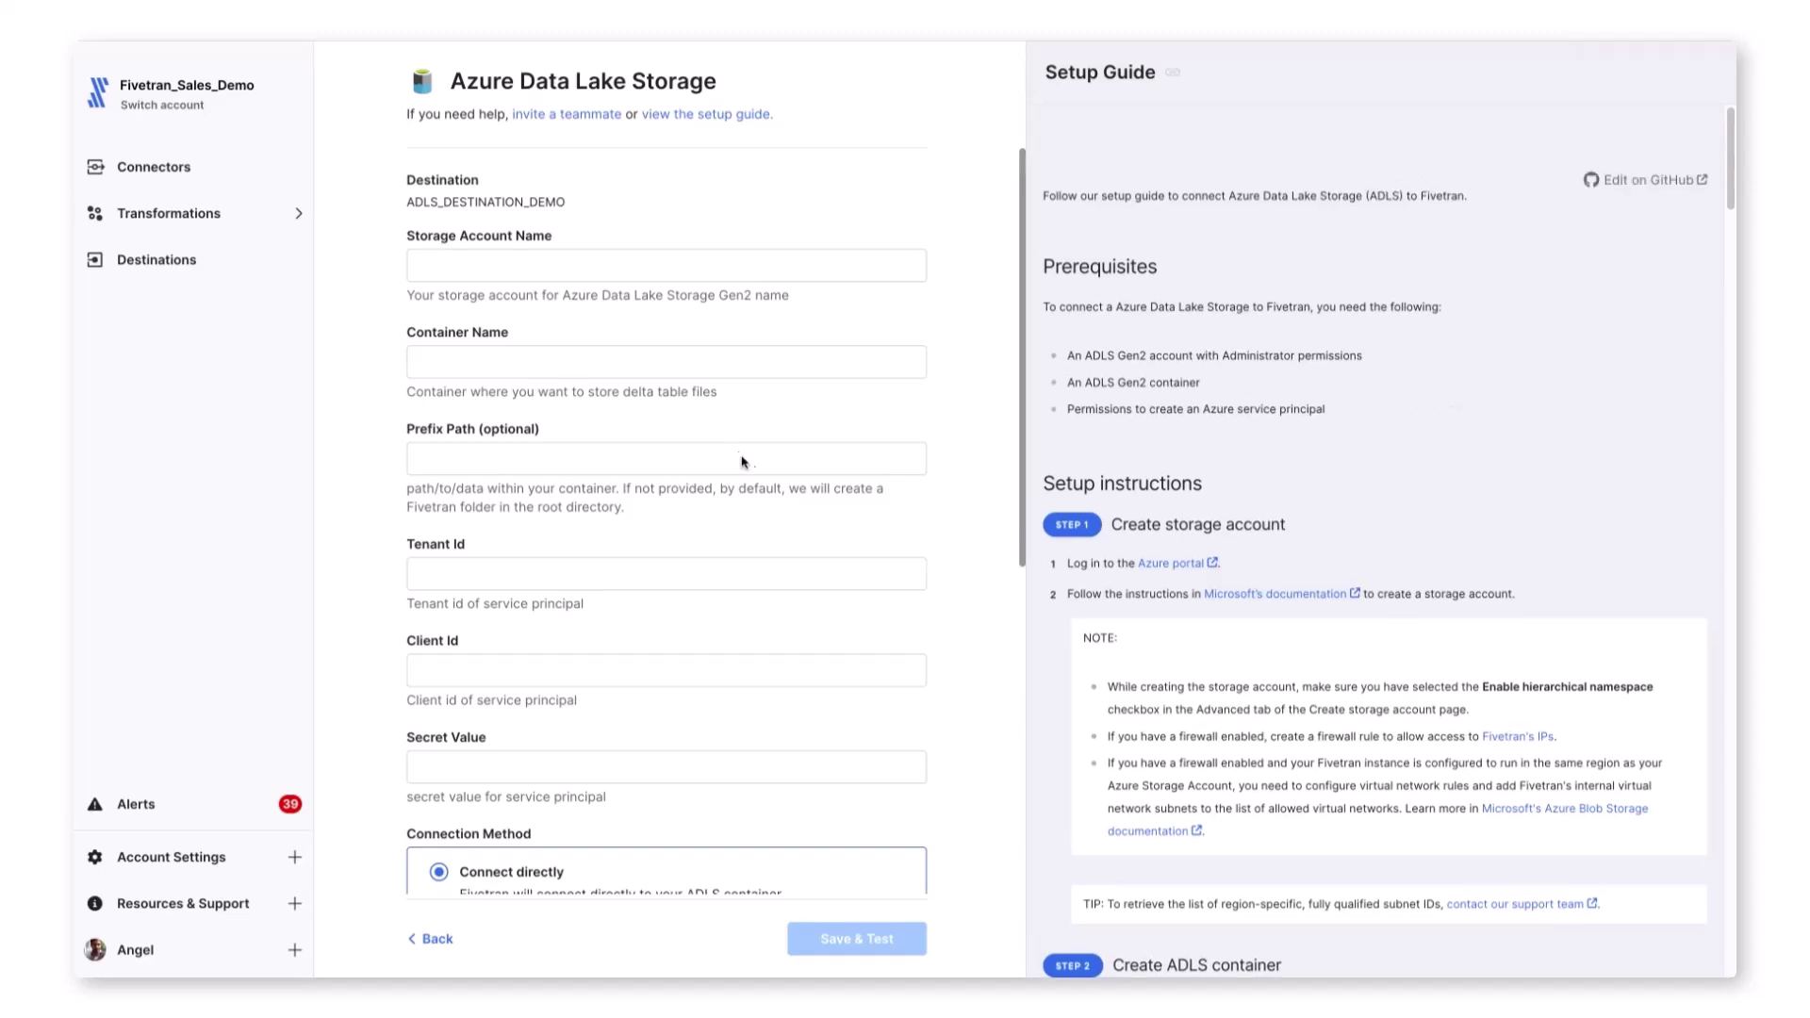
Enter the storage account name, container name and prefix path for the ADLS destination
{"action": "left_click", "coordinate": [563, 265]}
{"action": "type", "text": "tsadlsaccountdemo"}
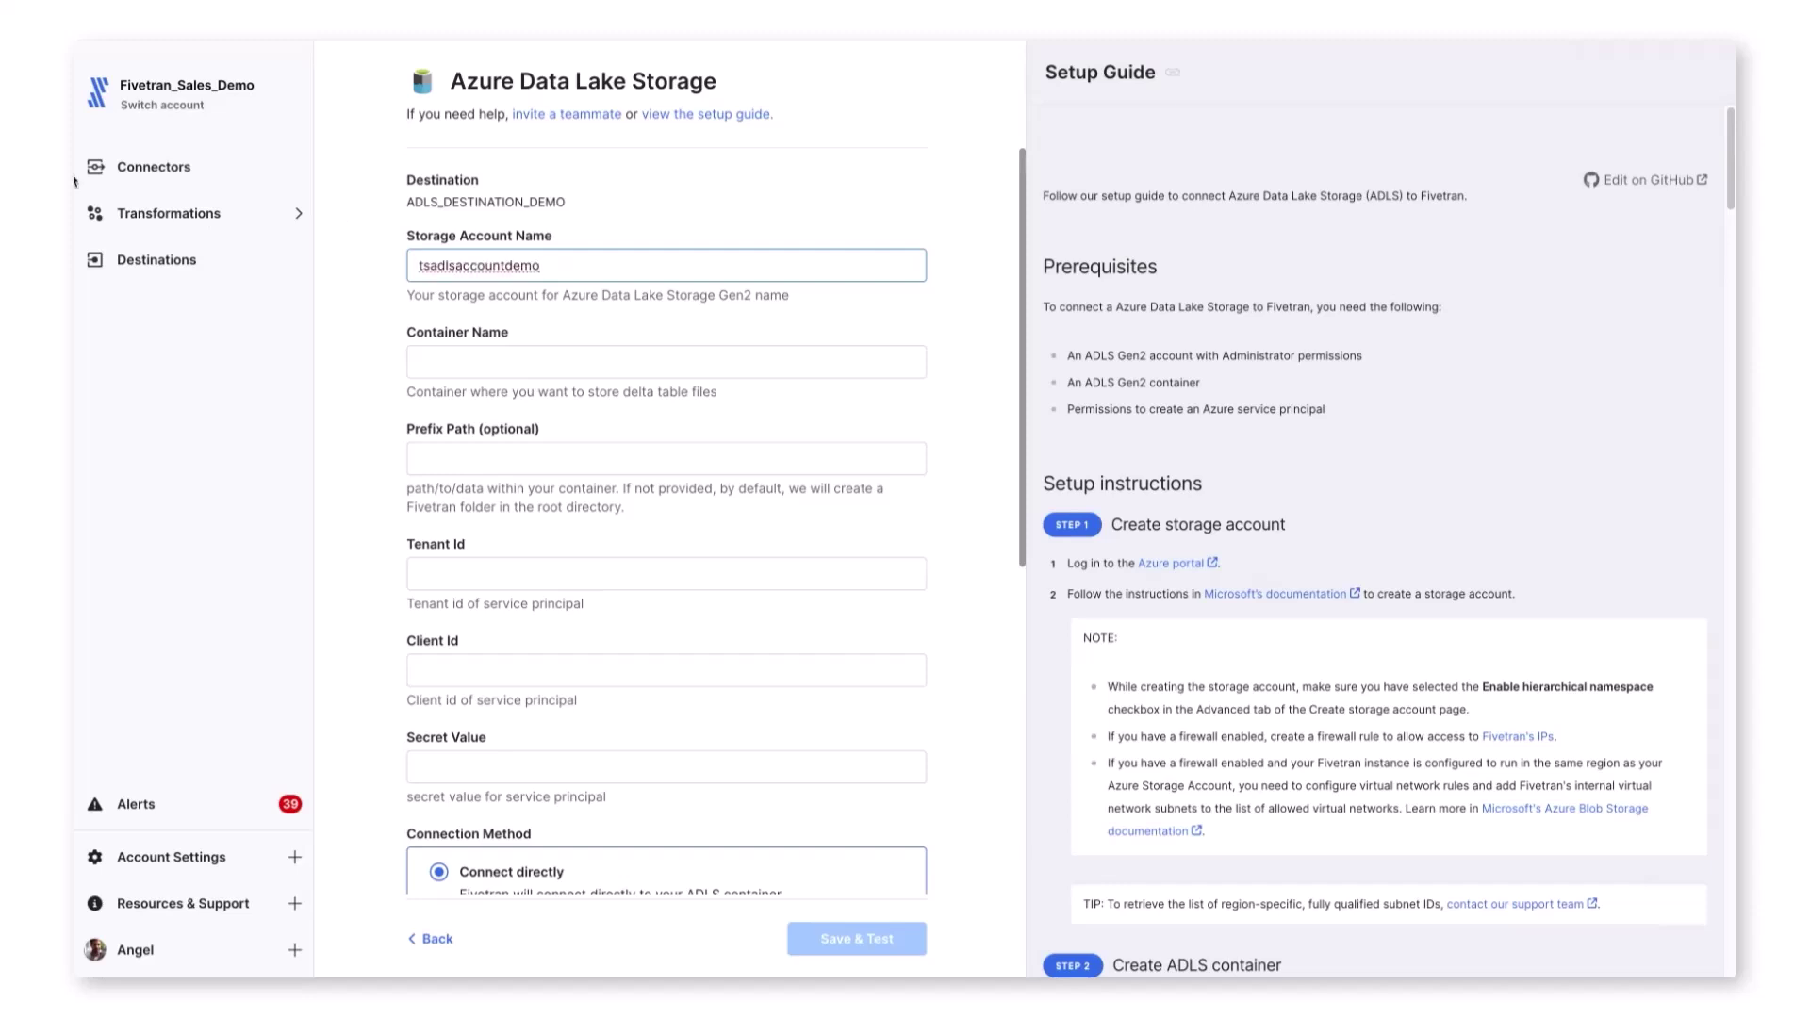
{"action": "left_click", "coordinate": [74, 181]}
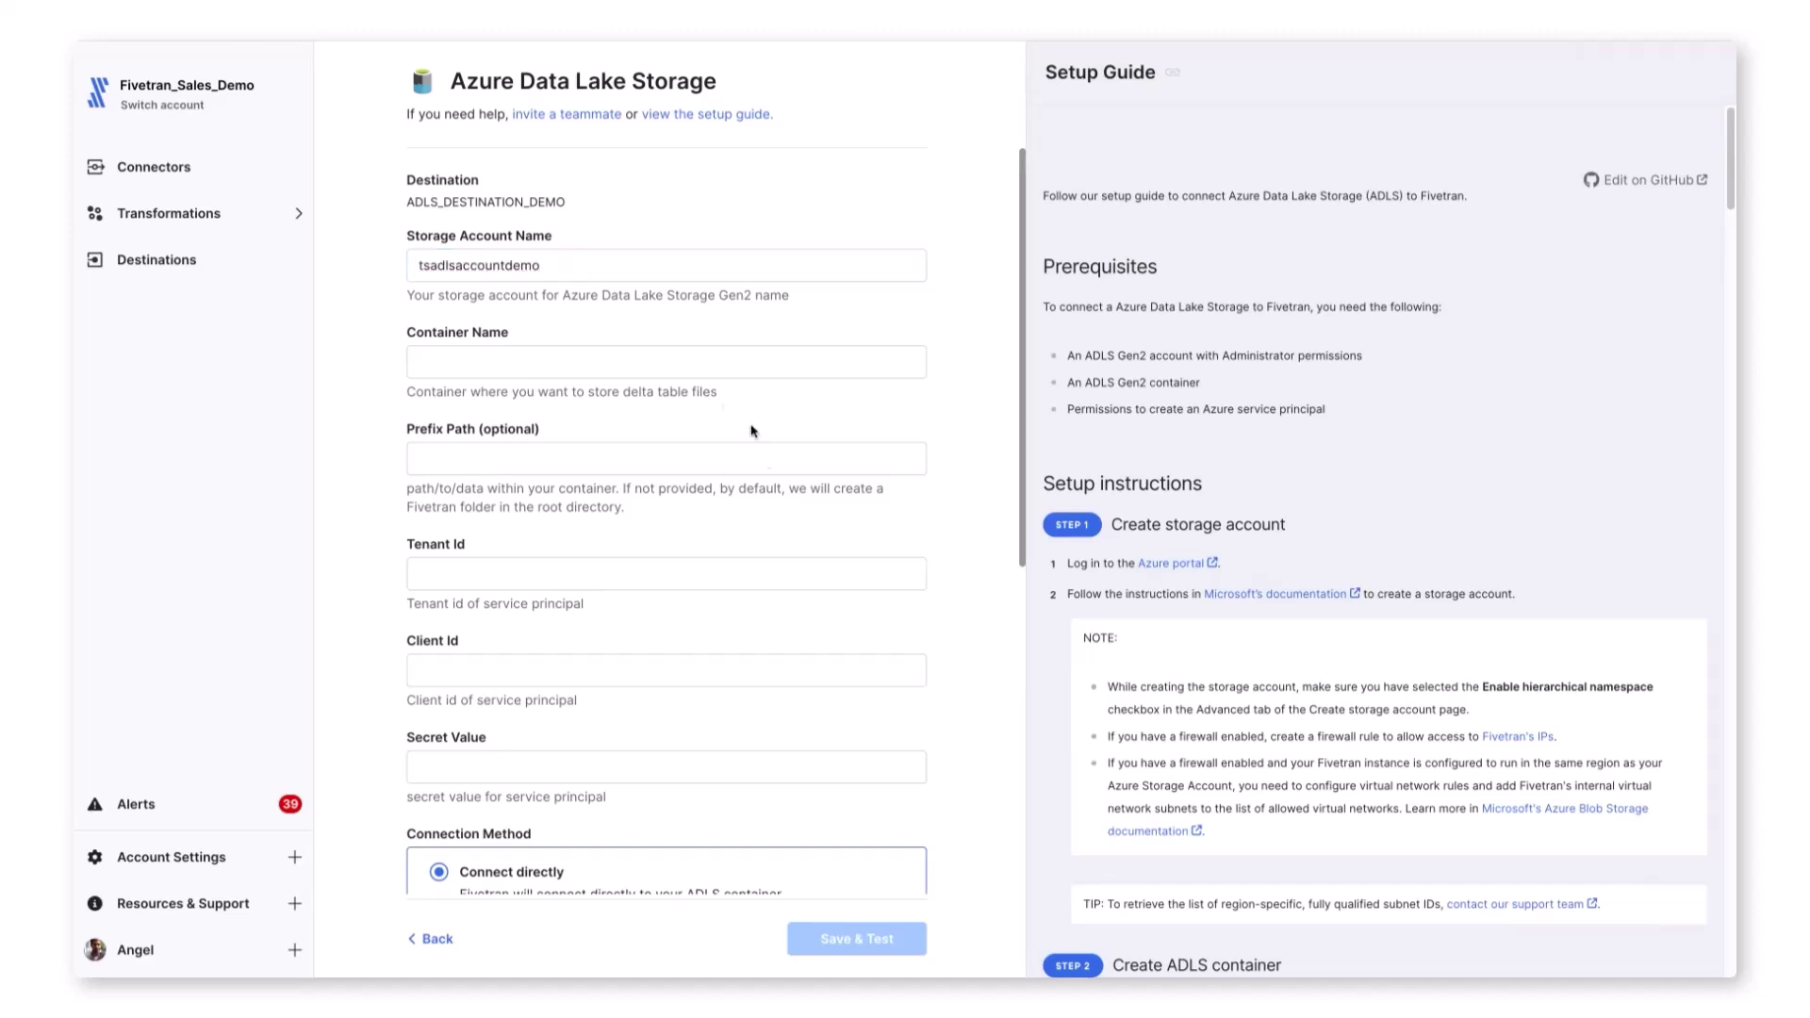
{"action": "left_click", "coordinate": [633, 371]}
{"action": "type", "text": "ts-adls-destination-demo"}
{"action": "left_click", "coordinate": [613, 450]}
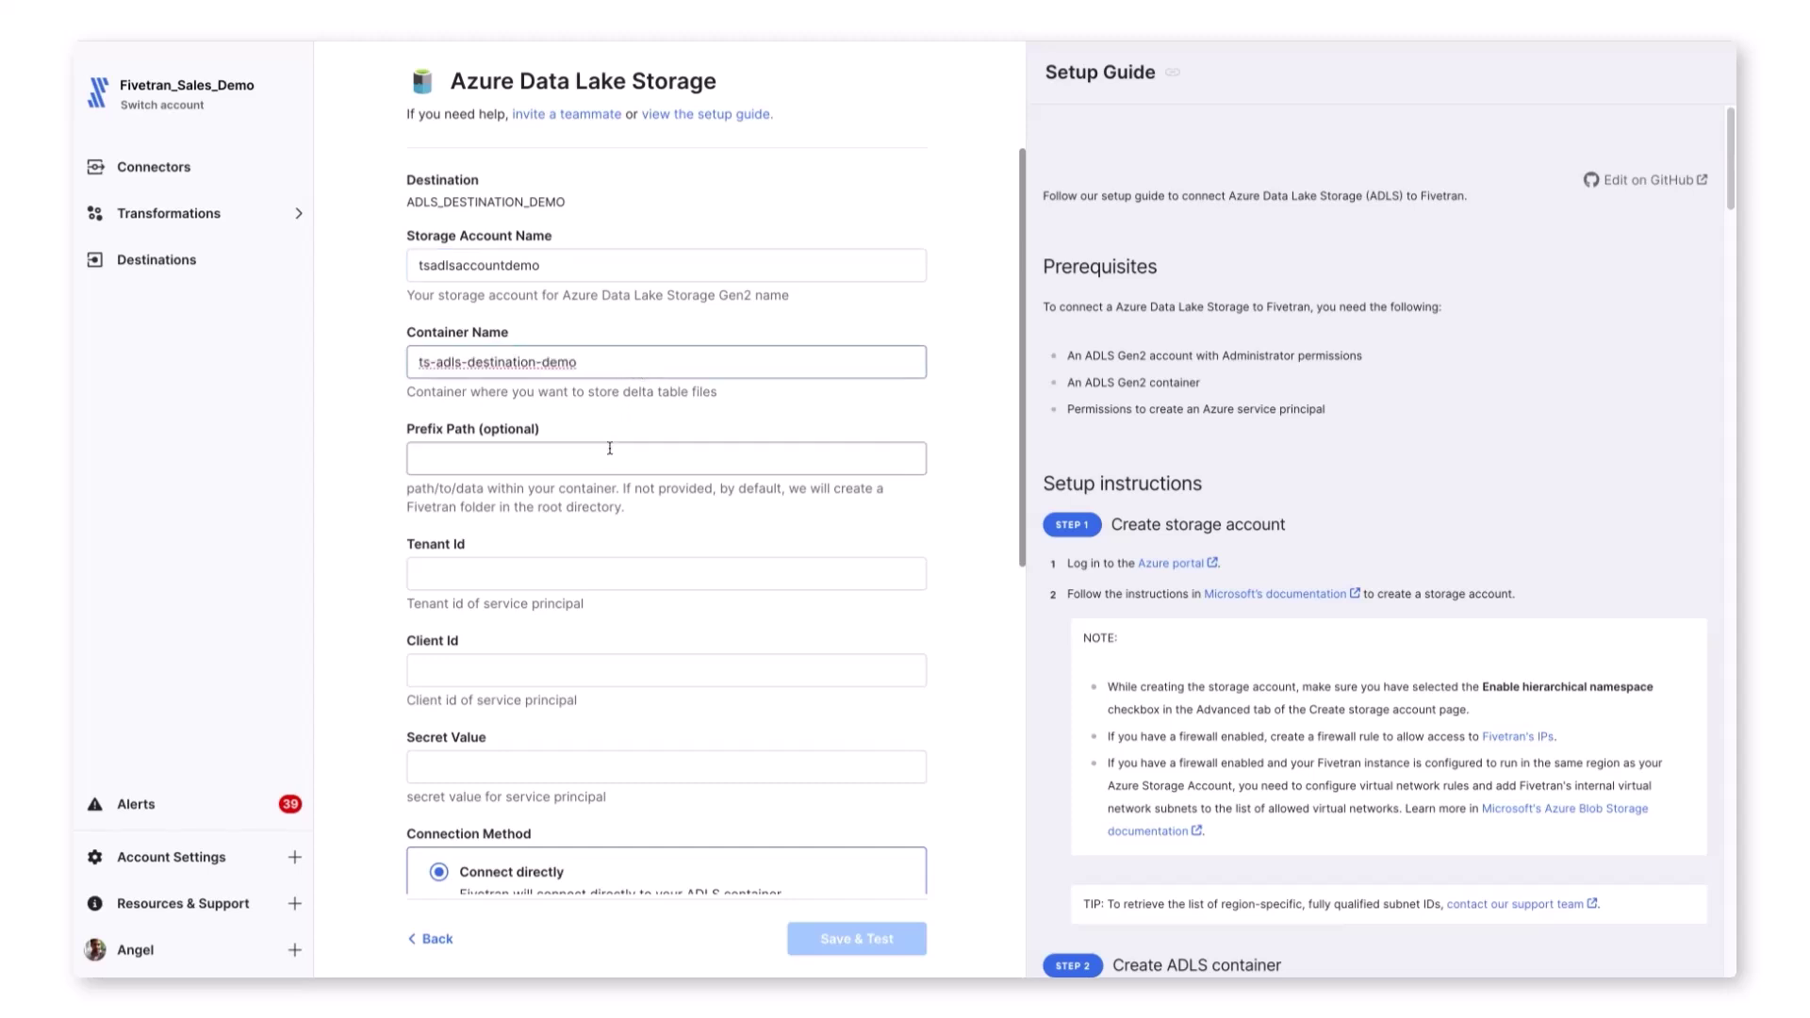
{"action": "type", "text": "/data"}
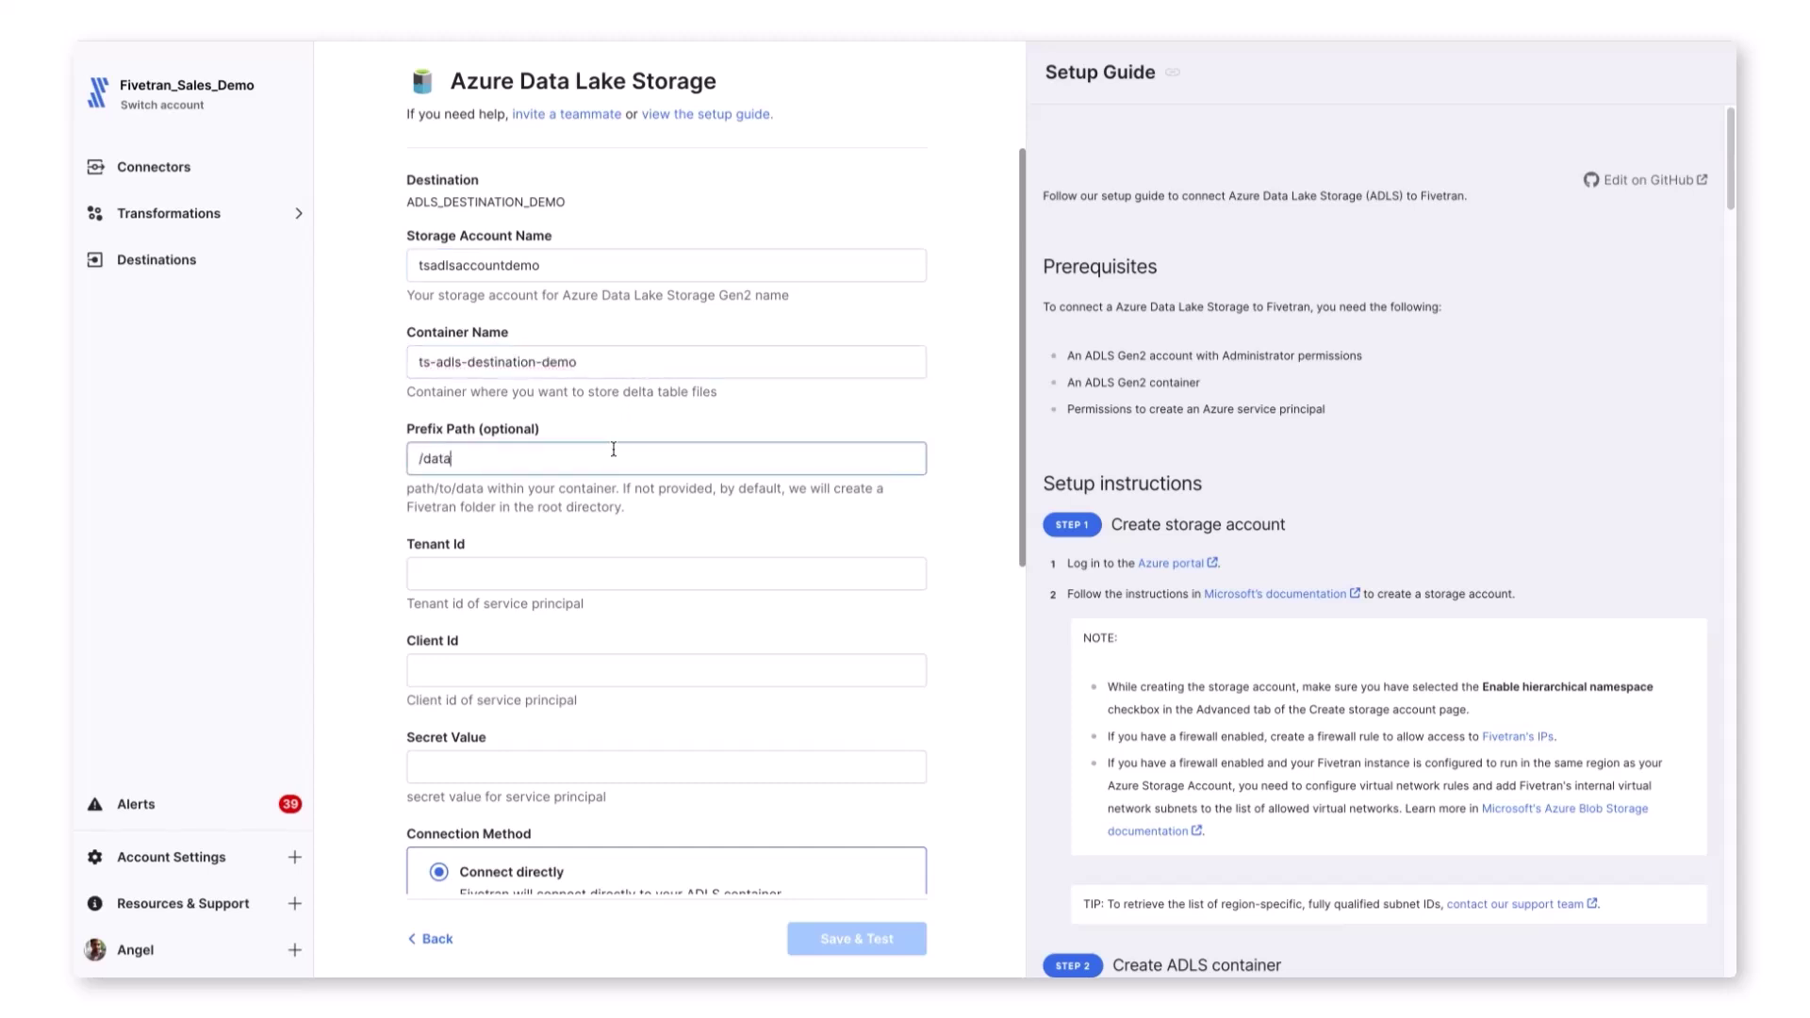
{"action": "type", "text": "lake_demo"}
{"action": "left_click", "coordinate": [73, 359]}
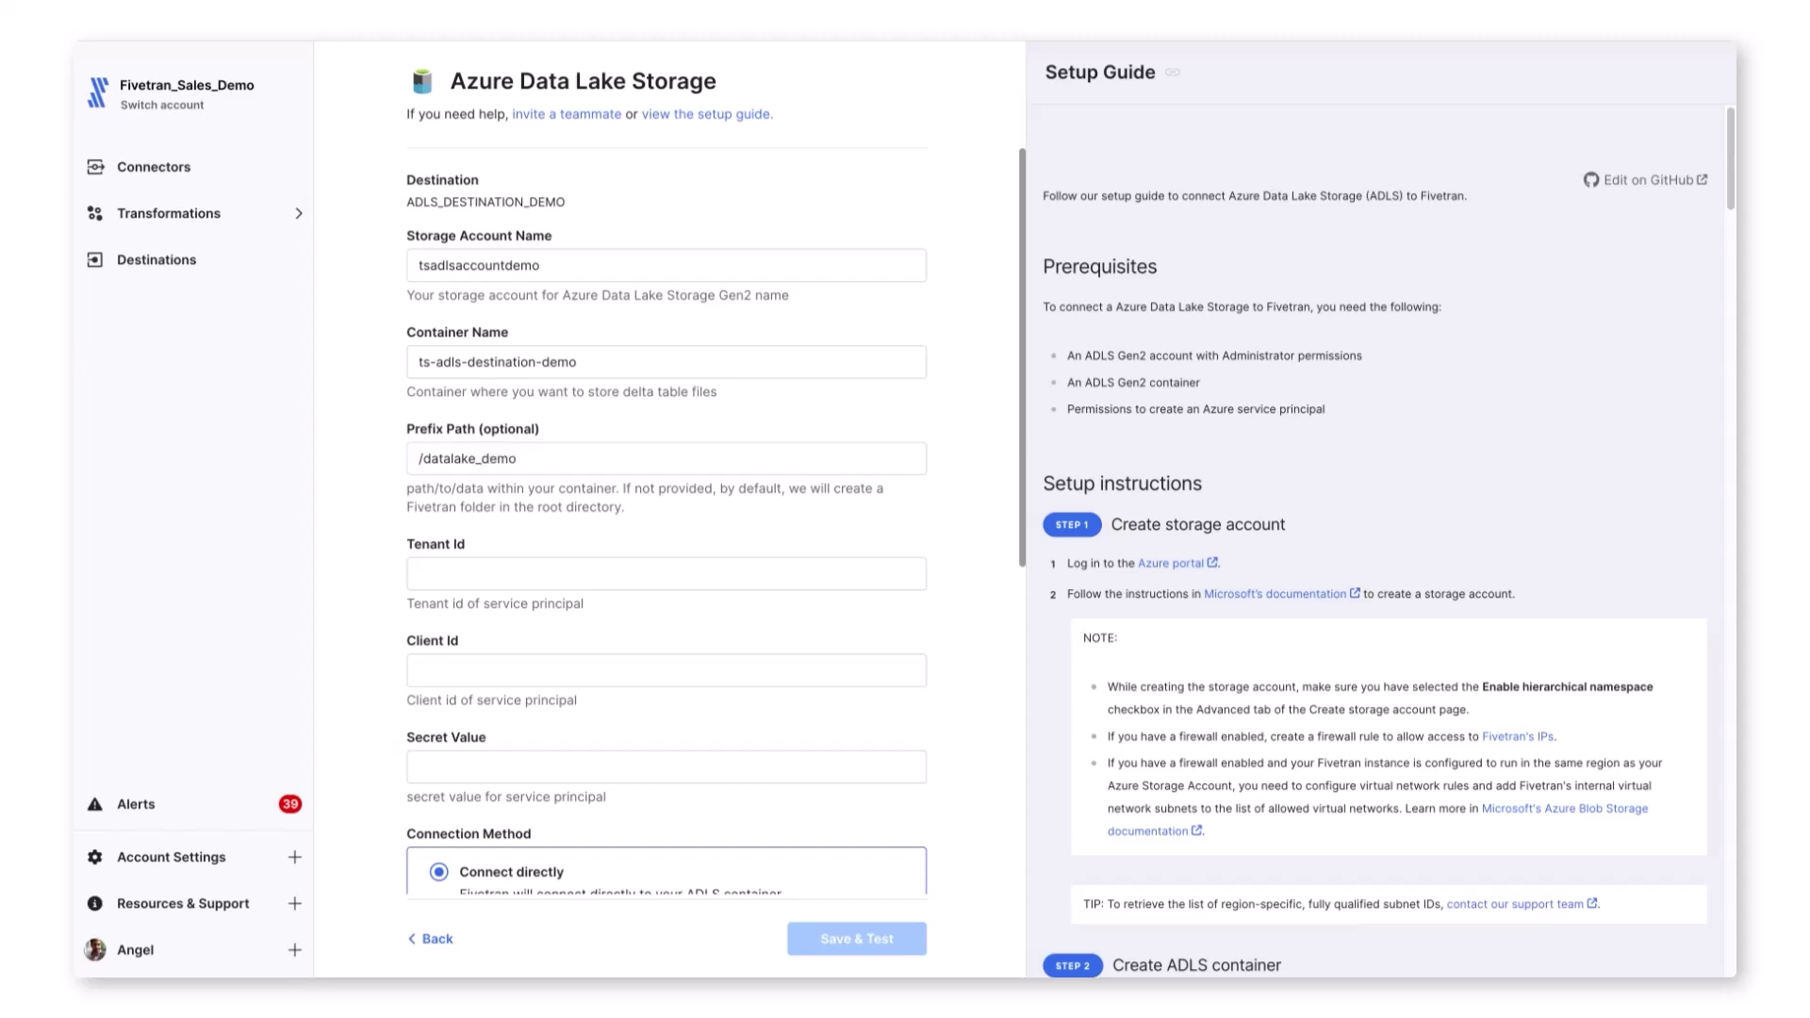
Paste in the tenant ID, client ID and service principal secret value
{"action": "left_click", "coordinate": [693, 573]}
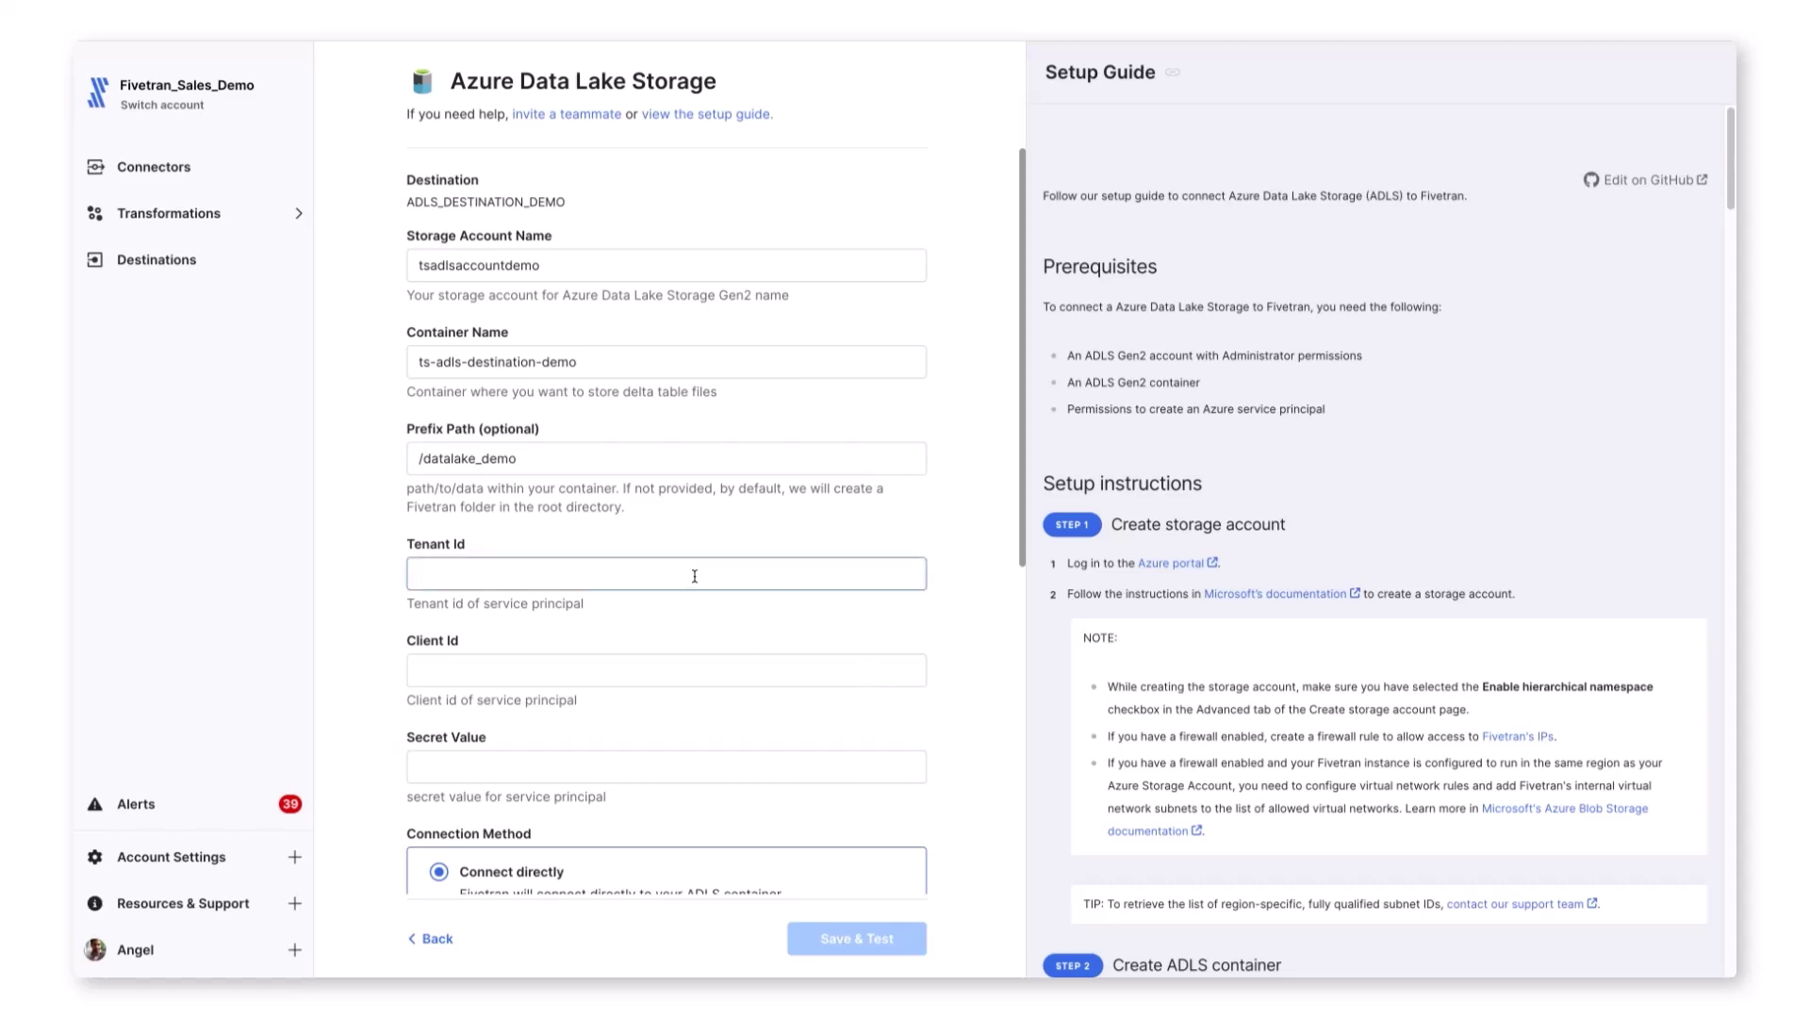
{"action": "key", "text": "ctrl+v"}
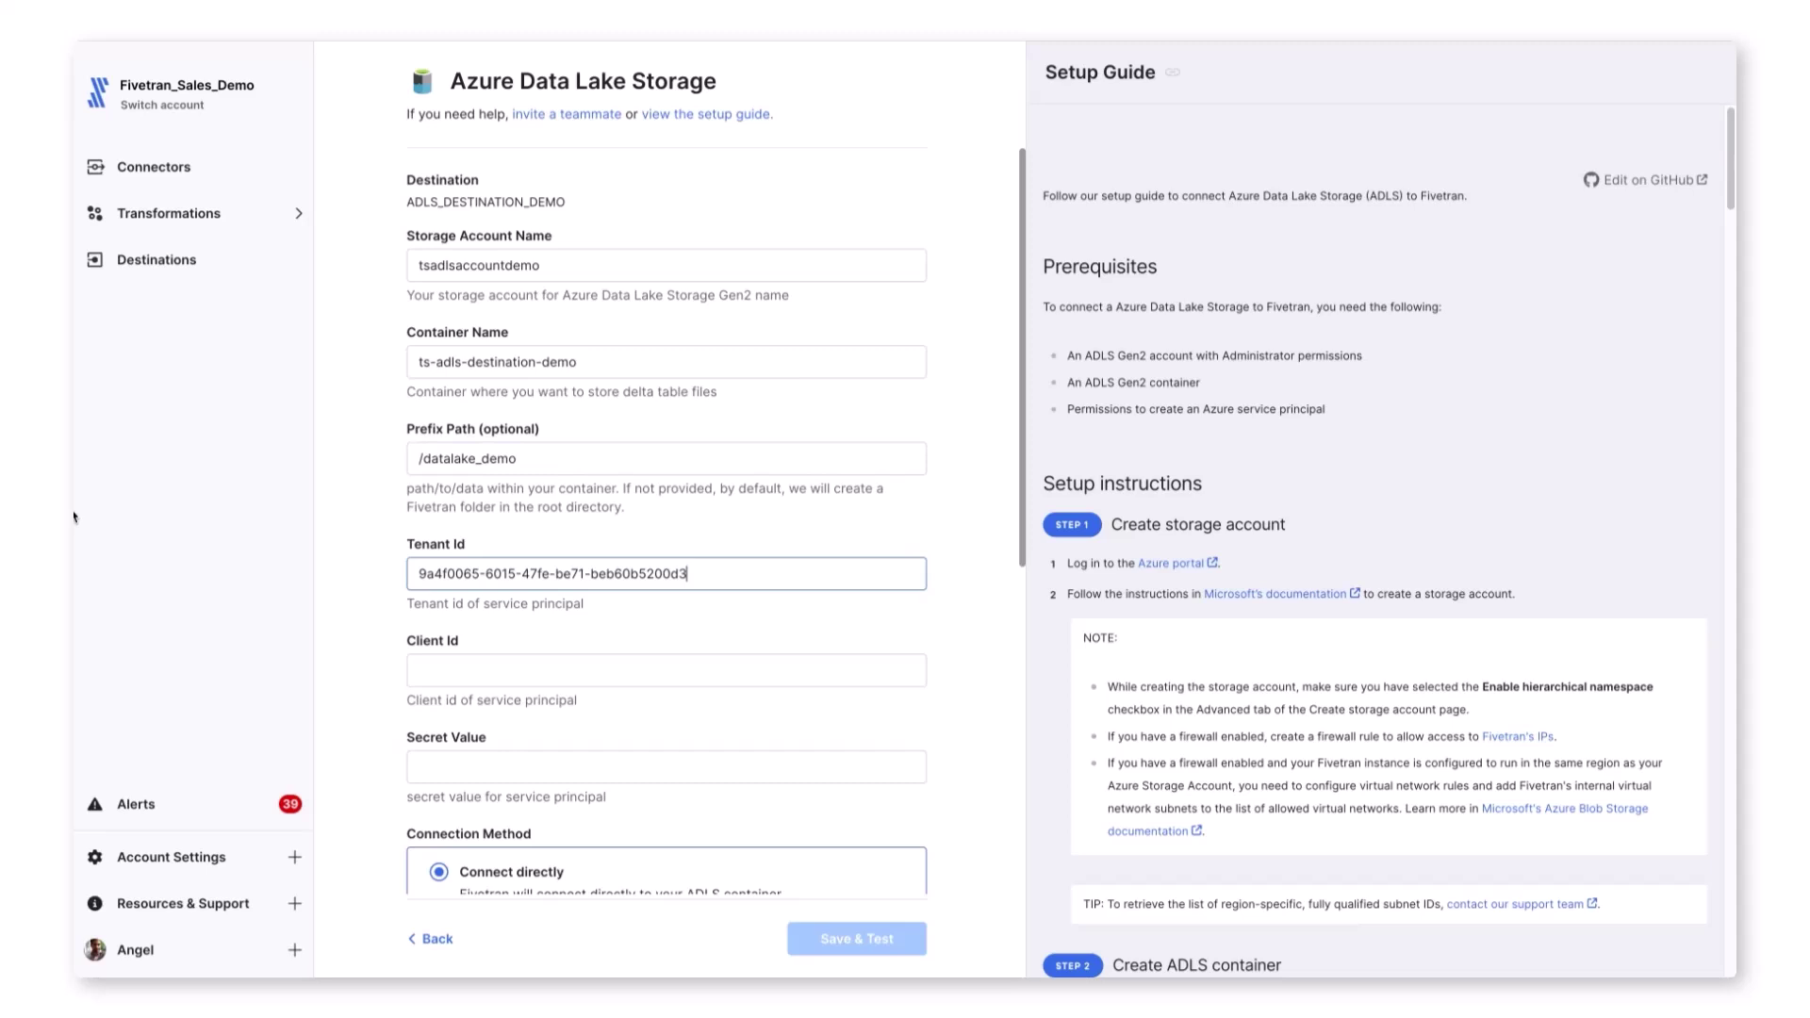
{"action": "left_click", "coordinate": [75, 517]}
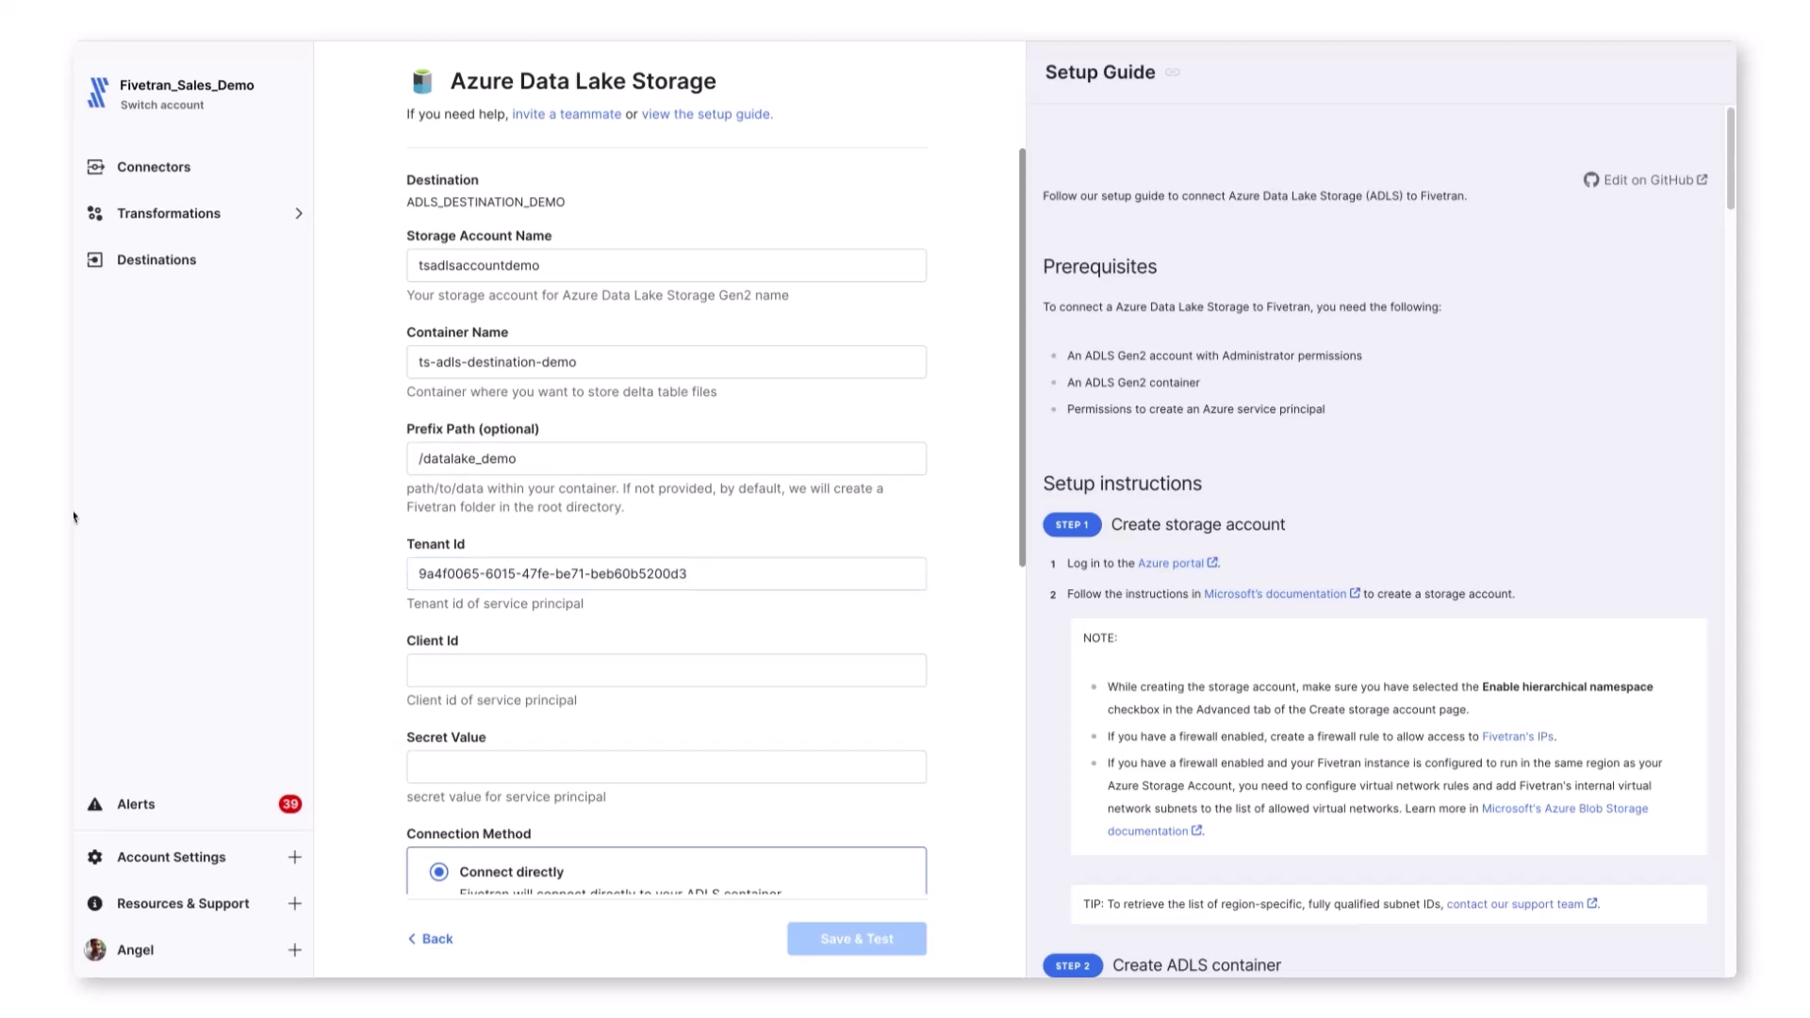
{"action": "left_click", "coordinate": [746, 670]}
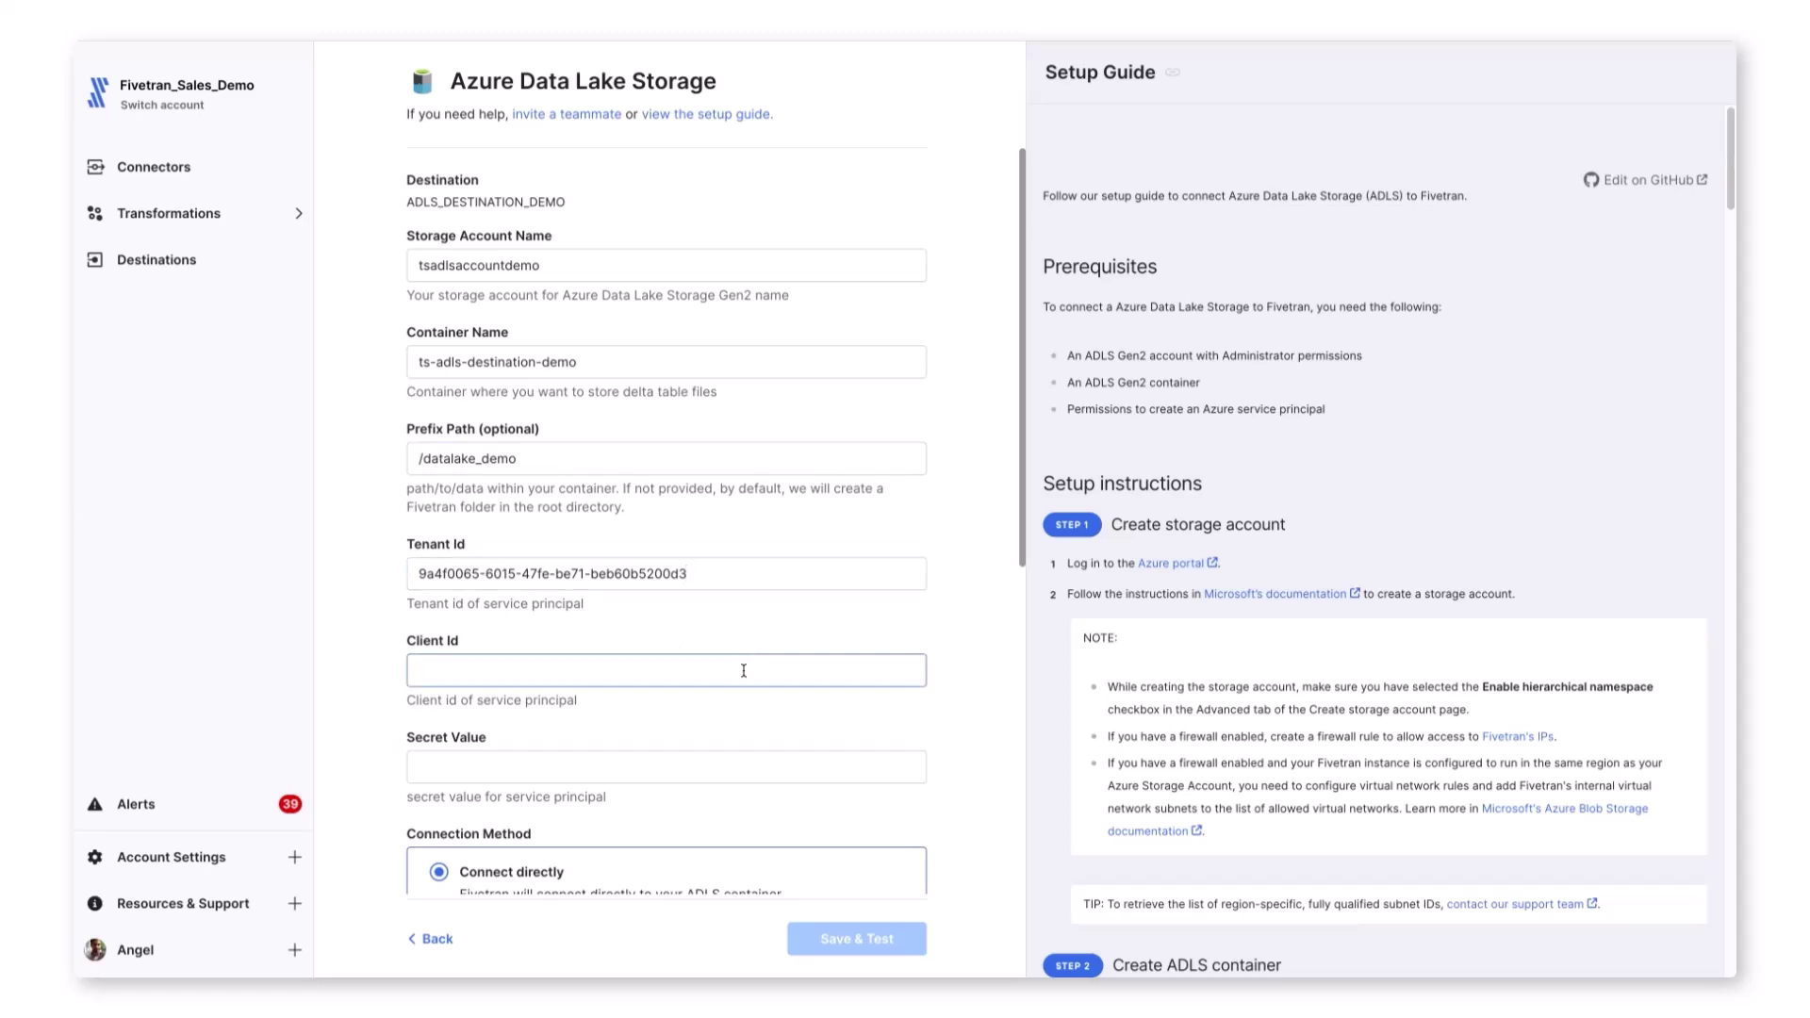
{"action": "key", "text": "ctrl+v"}
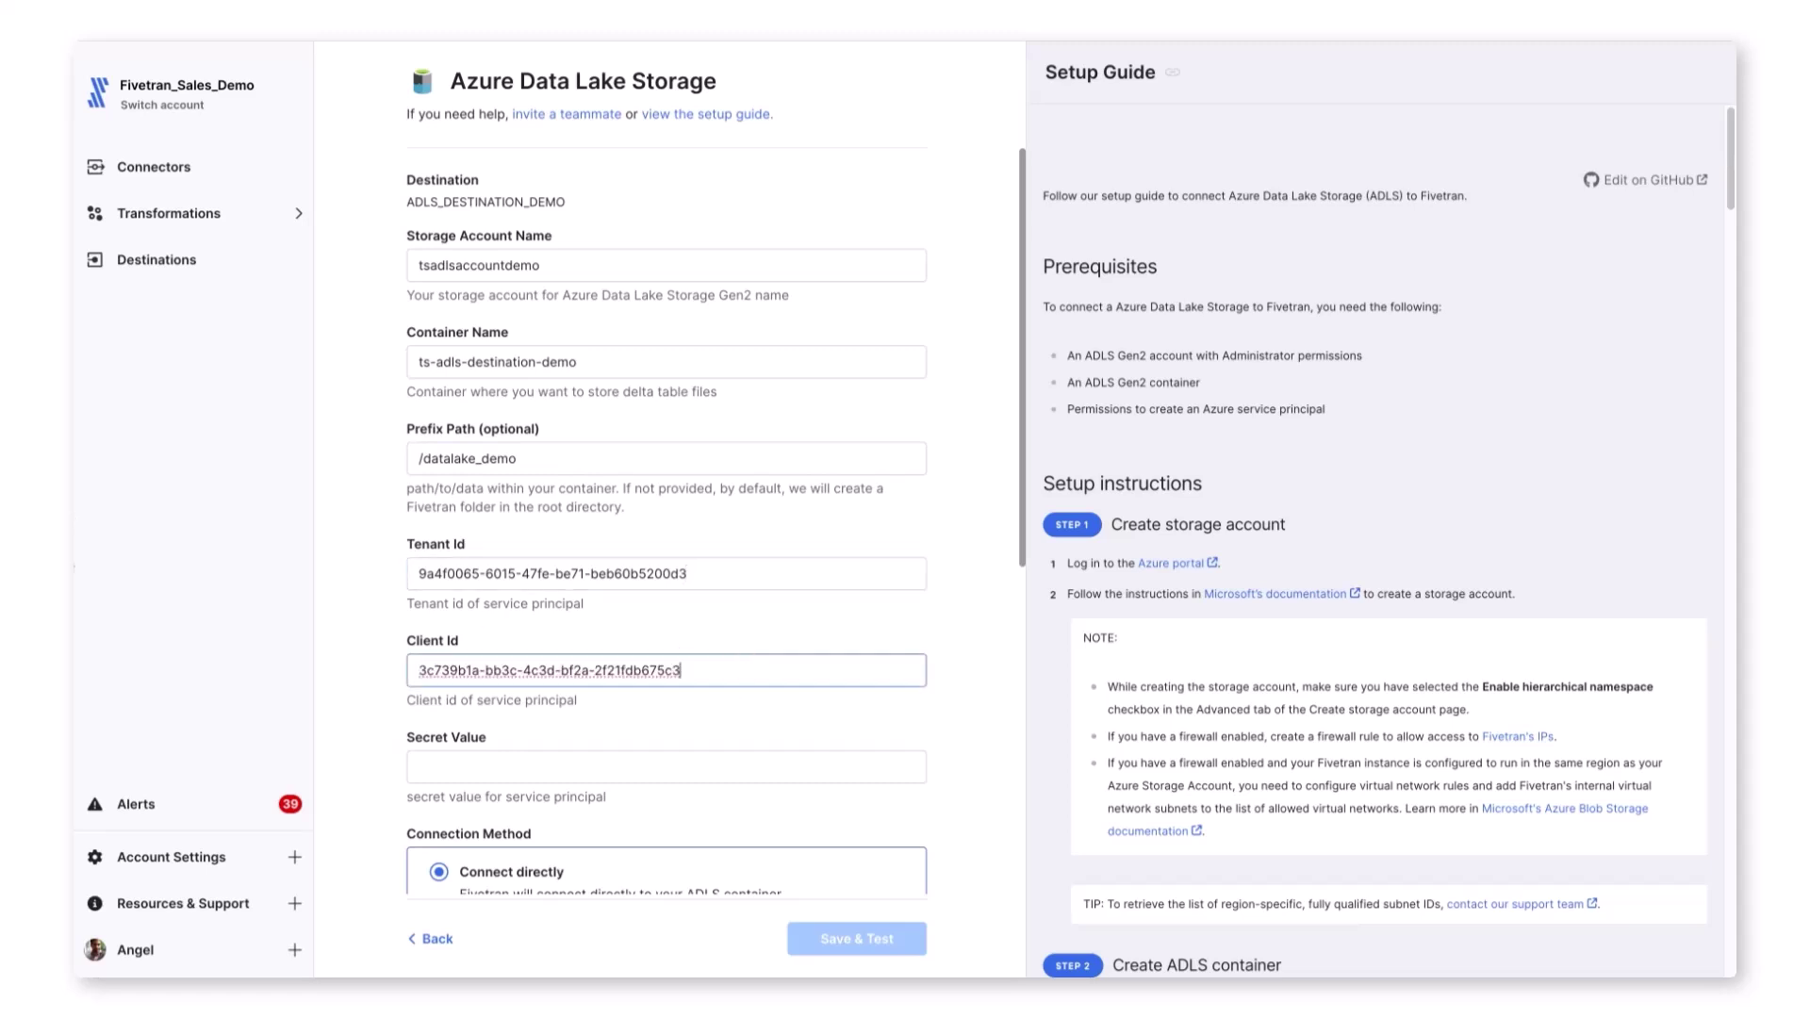
{"action": "left_click", "coordinate": [73, 566]}
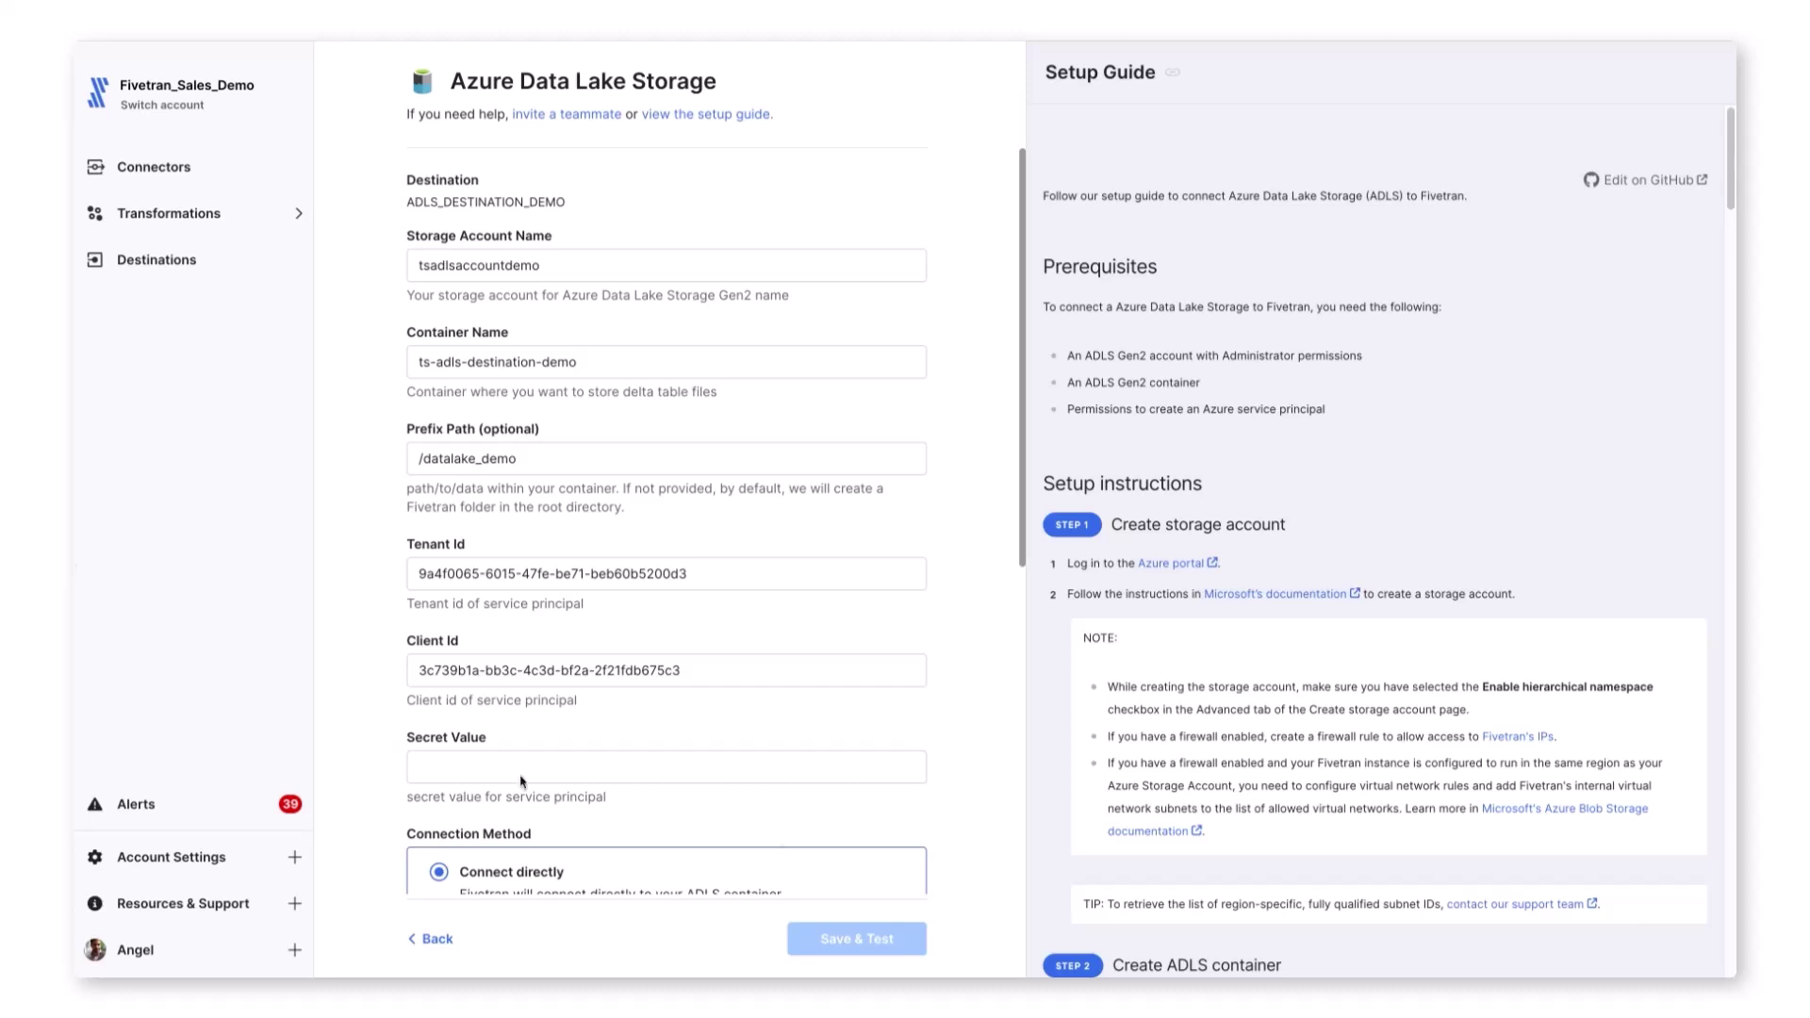
{"action": "left_click", "coordinate": [747, 776]}
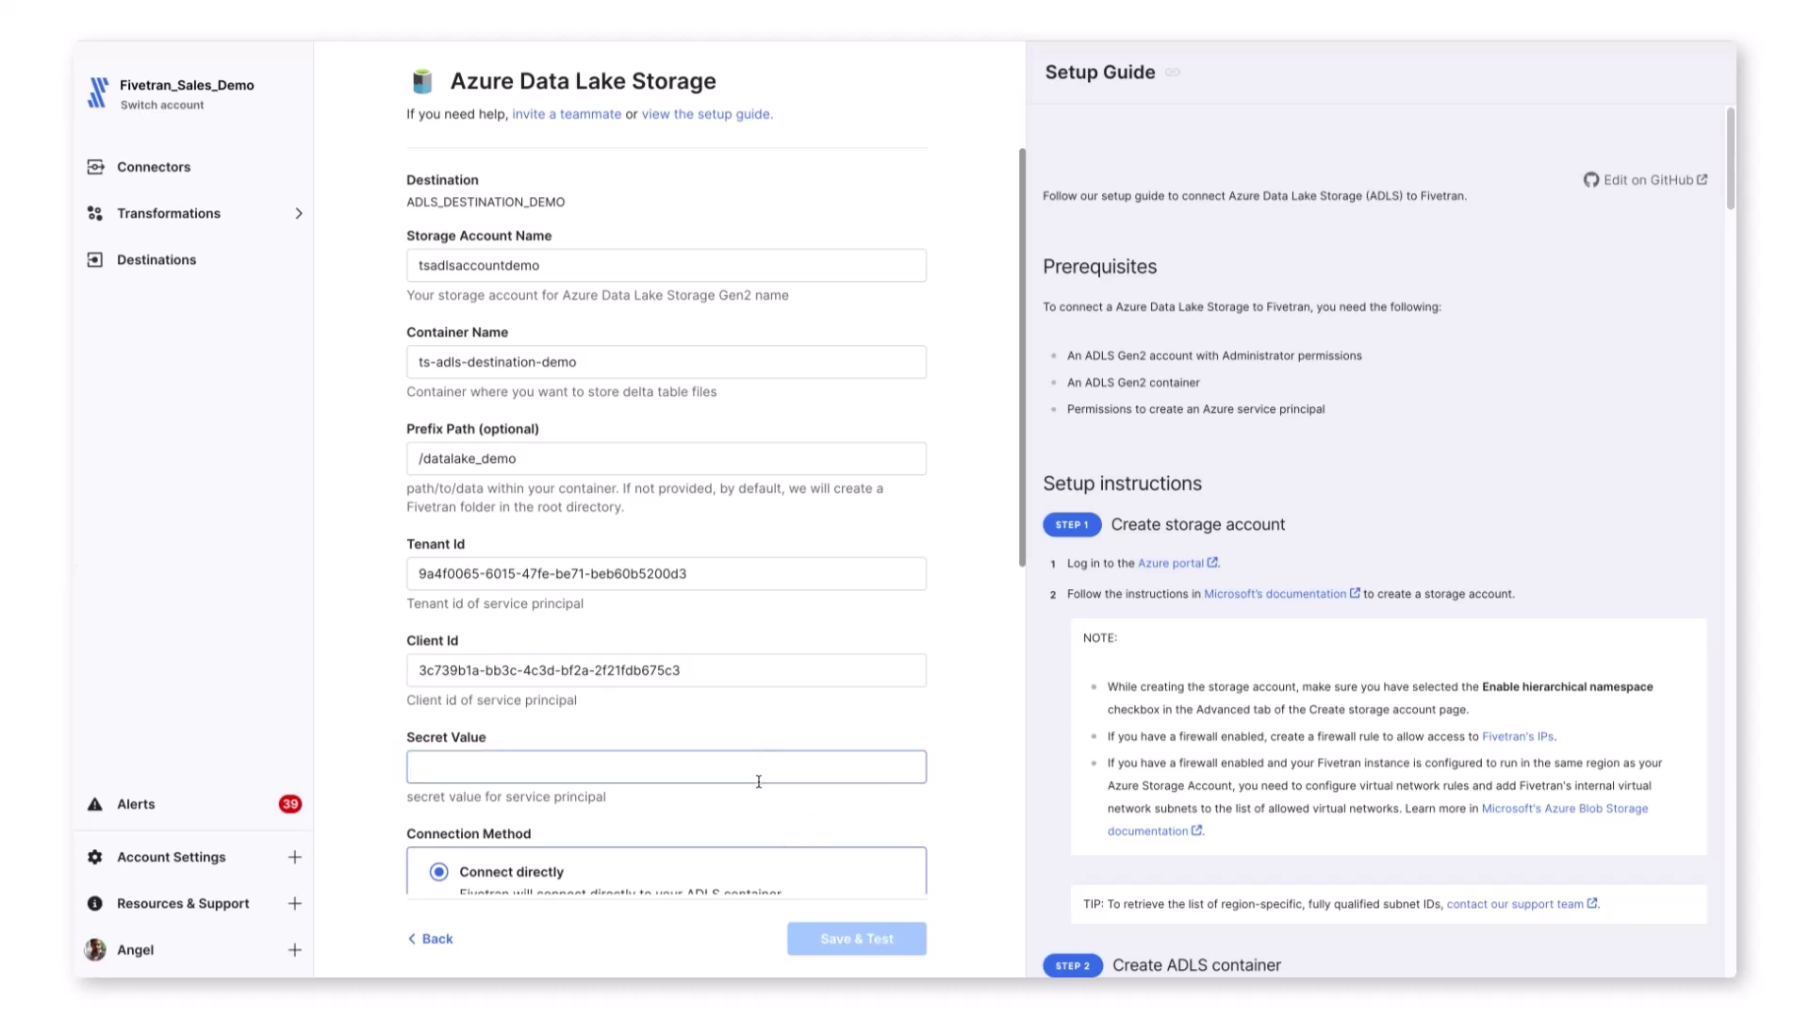
{"action": "key", "text": "ctrl+v"}
{"action": "scroll", "coordinate": [785, 761], "scroll_direction": "down", "scroll_amount": 2}
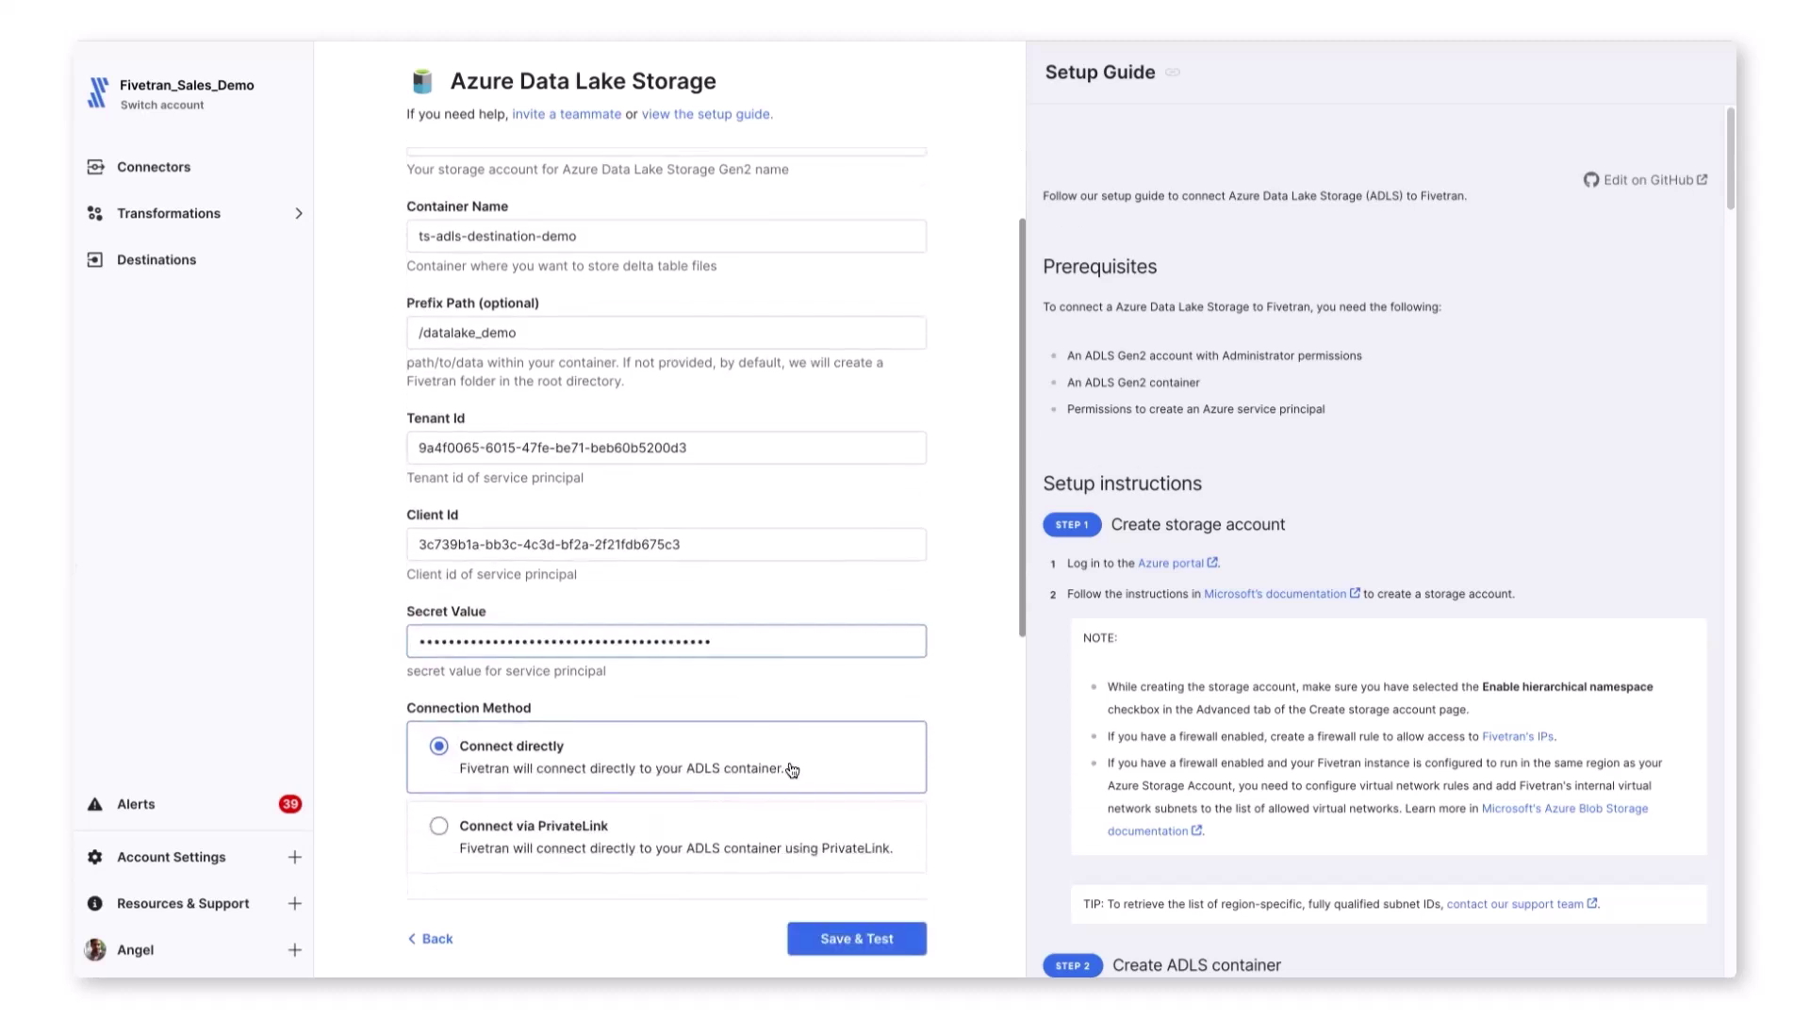
{"action": "scroll", "coordinate": [785, 762], "scroll_direction": "down", "scroll_amount": 2}
{"action": "scroll", "coordinate": [784, 761], "scroll_direction": "down", "scroll_amount": 2}
{"action": "scroll", "coordinate": [788, 755], "scroll_direction": "down", "scroll_amount": 2}
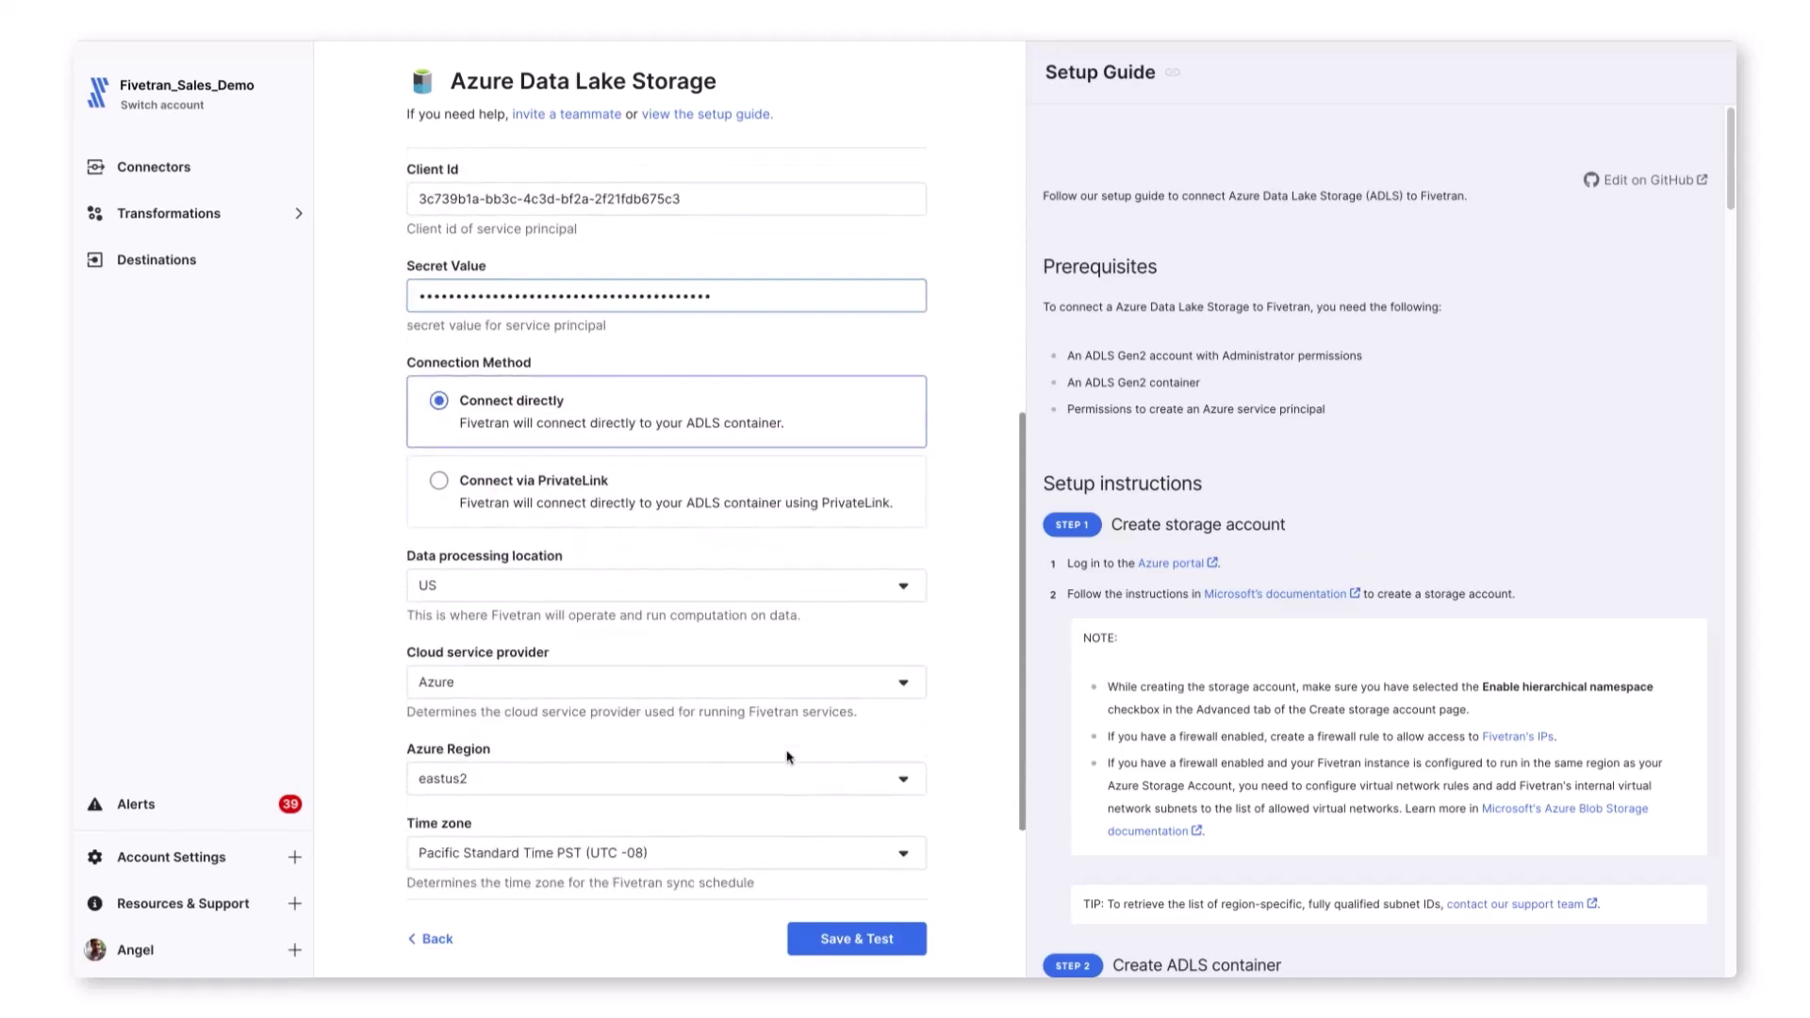
{"action": "scroll", "coordinate": [787, 756], "scroll_direction": "down", "scroll_amount": 2}
{"action": "scroll", "coordinate": [788, 757], "scroll_direction": "down", "scroll_amount": 2}
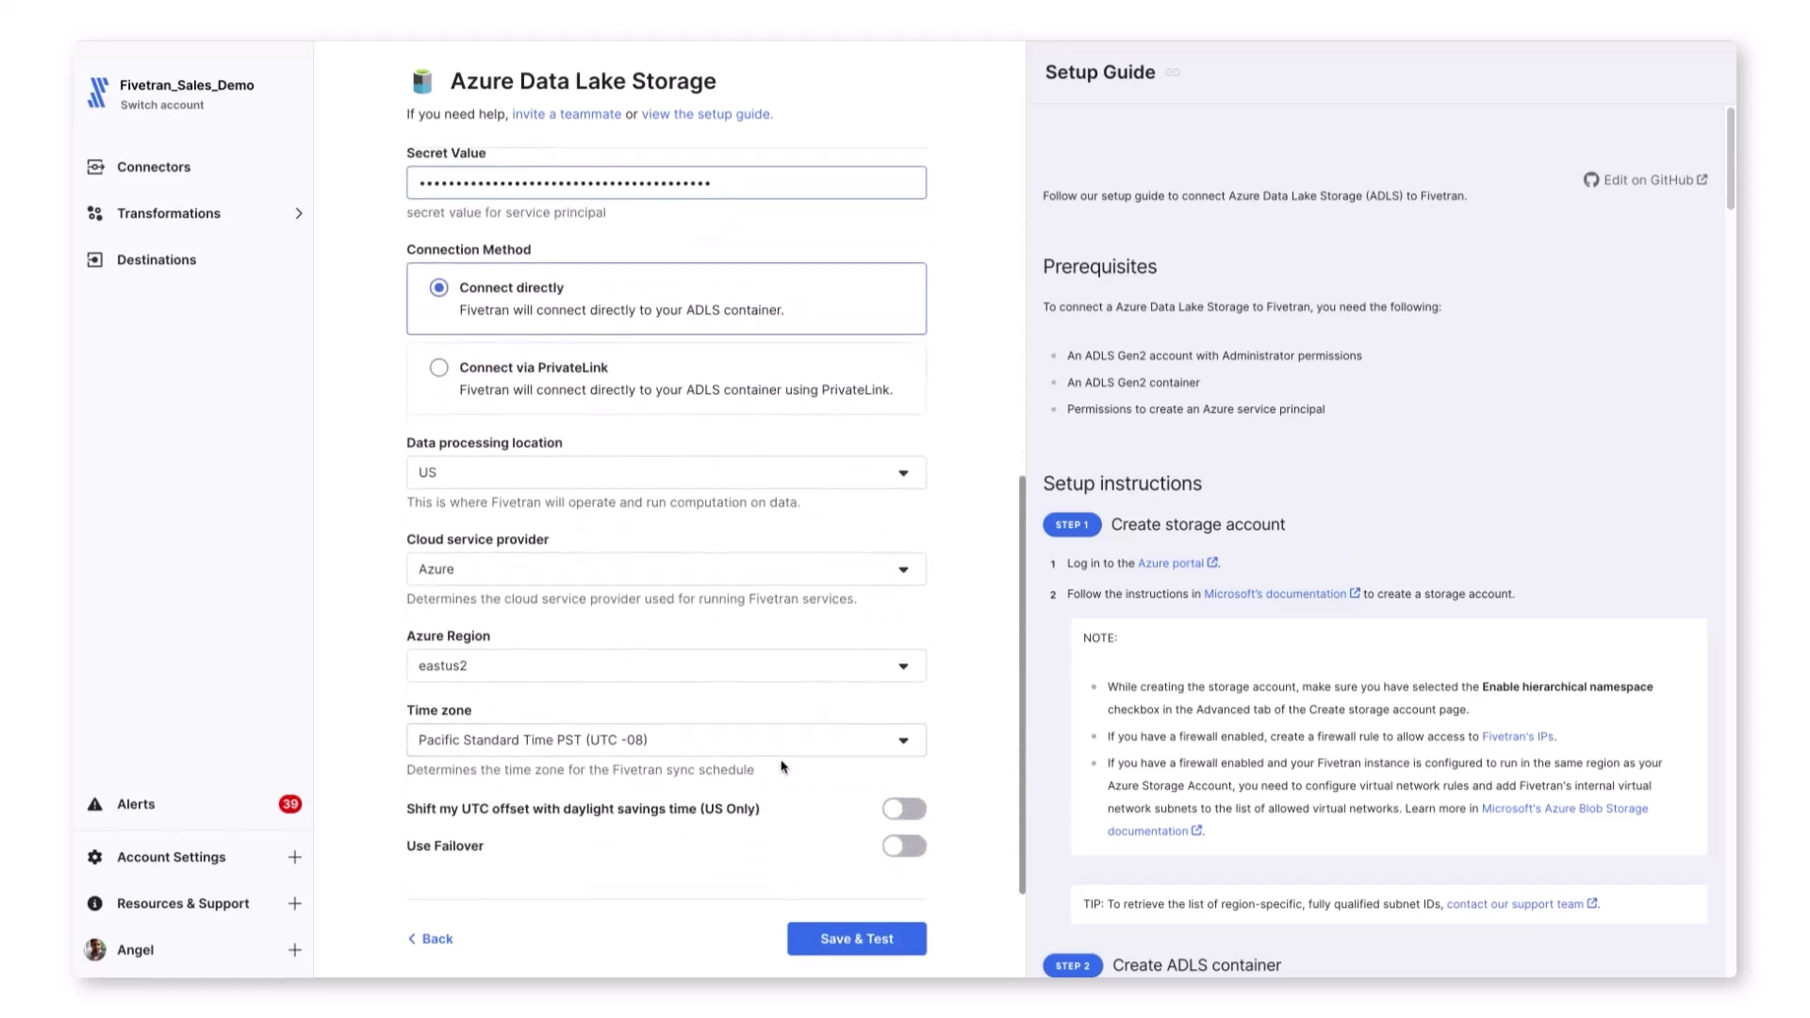
{"action": "scroll", "coordinate": [1551, 544], "scroll_direction": "down", "scroll_amount": 3}
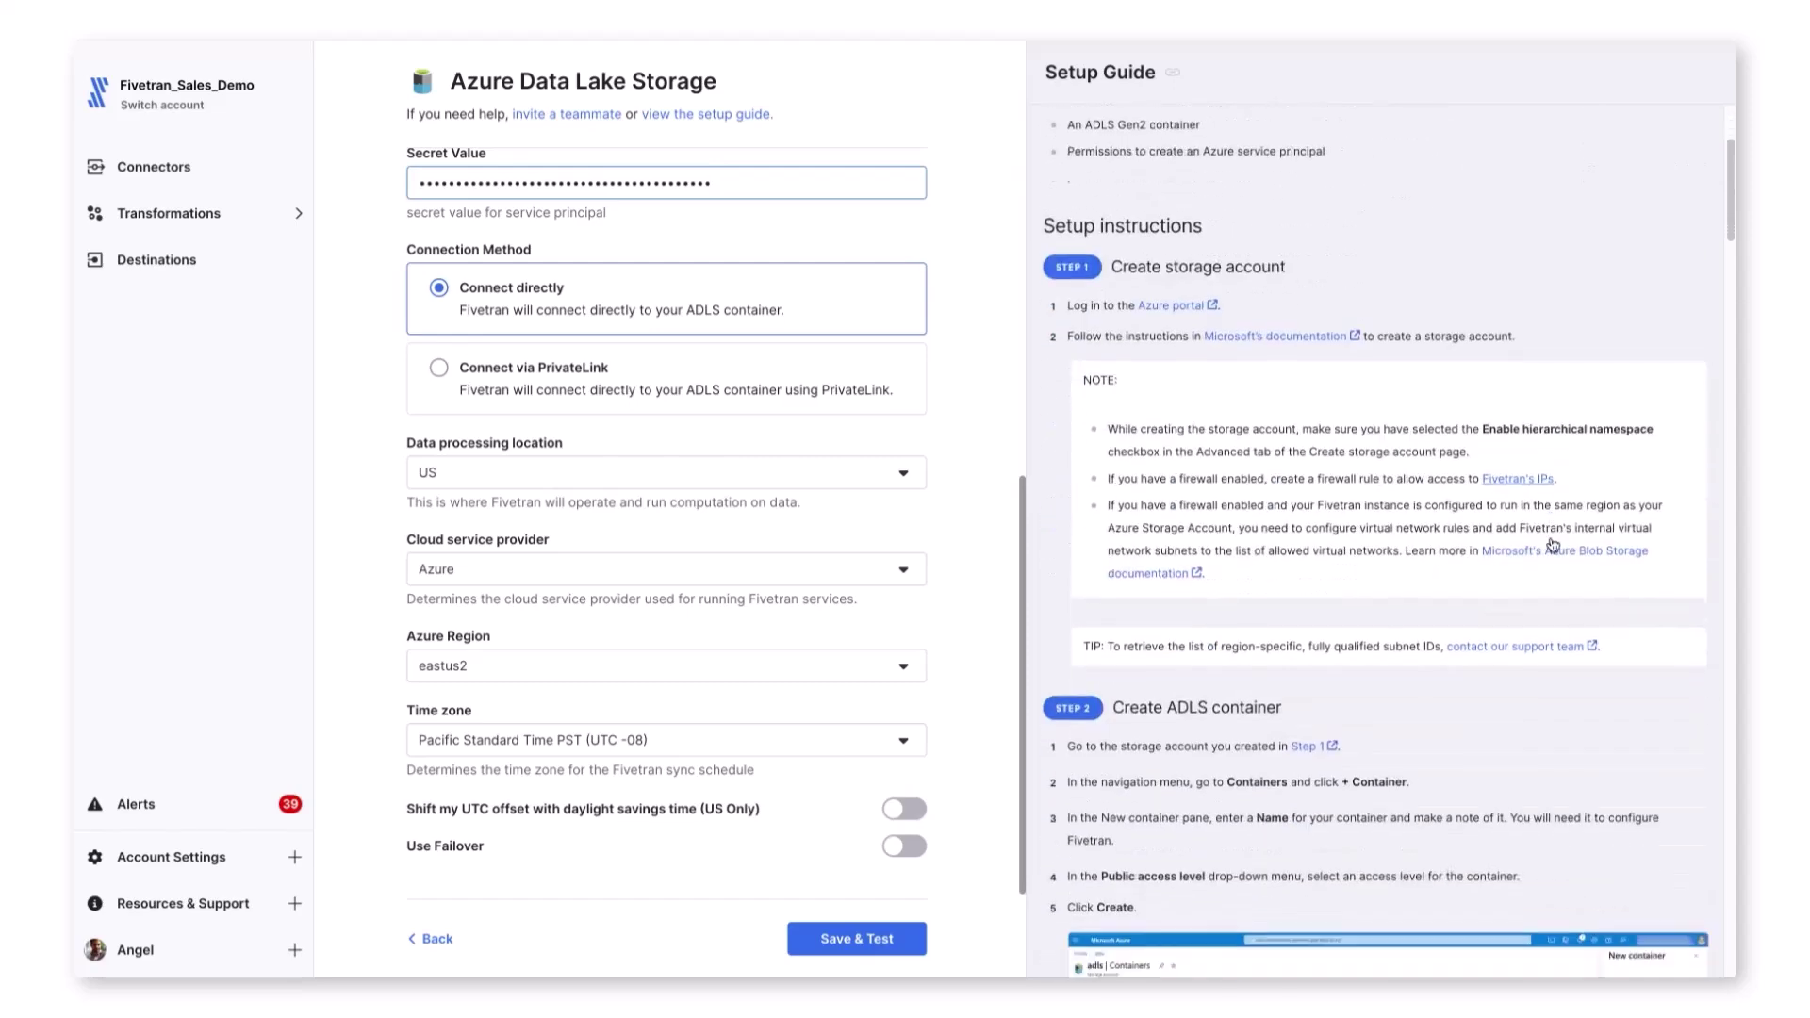
{"action": "scroll", "coordinate": [1551, 543], "scroll_direction": "down", "scroll_amount": 3}
{"action": "scroll", "coordinate": [1550, 543], "scroll_direction": "down", "scroll_amount": 3}
{"action": "scroll", "coordinate": [1551, 543], "scroll_direction": "down", "scroll_amount": 2}
{"action": "scroll", "coordinate": [1550, 543], "scroll_direction": "down", "scroll_amount": 3}
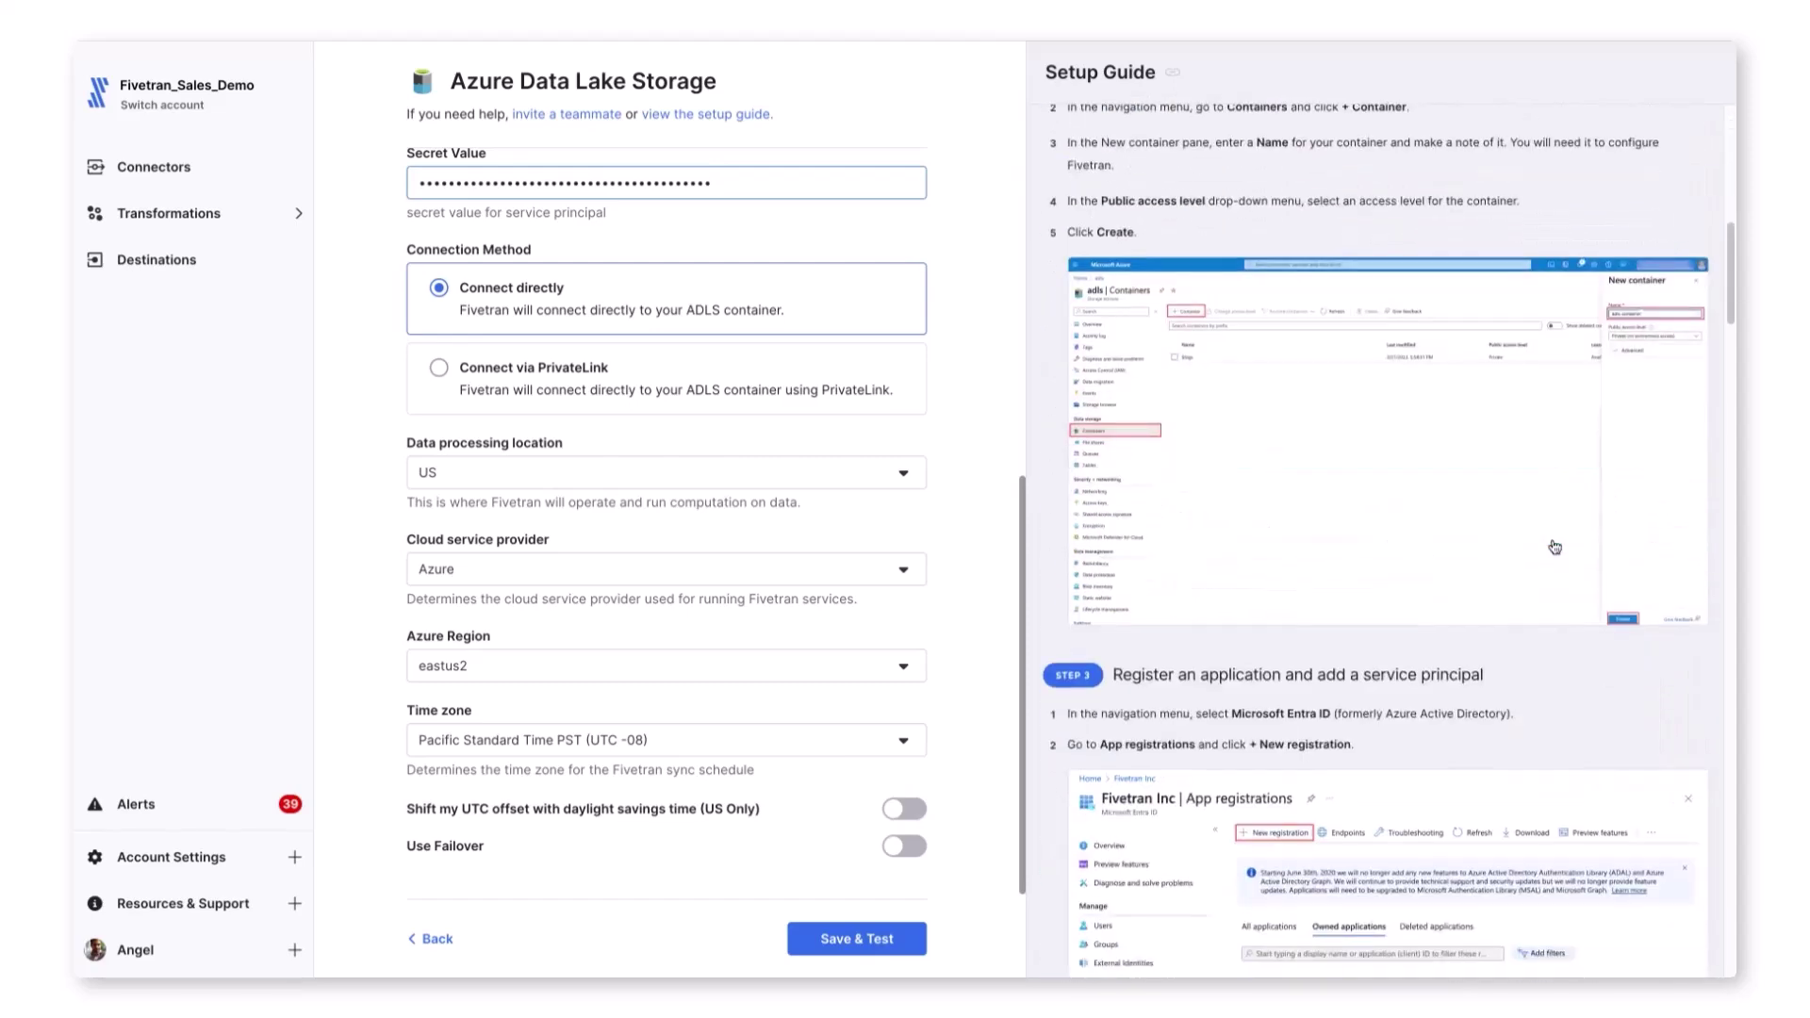
{"action": "scroll", "coordinate": [1550, 543], "scroll_direction": "down", "scroll_amount": 3}
{"action": "scroll", "coordinate": [1552, 543], "scroll_direction": "down", "scroll_amount": 3}
{"action": "scroll", "coordinate": [1552, 544], "scroll_direction": "down", "scroll_amount": 1}
{"action": "scroll", "coordinate": [1551, 546], "scroll_direction": "down", "scroll_amount": 3}
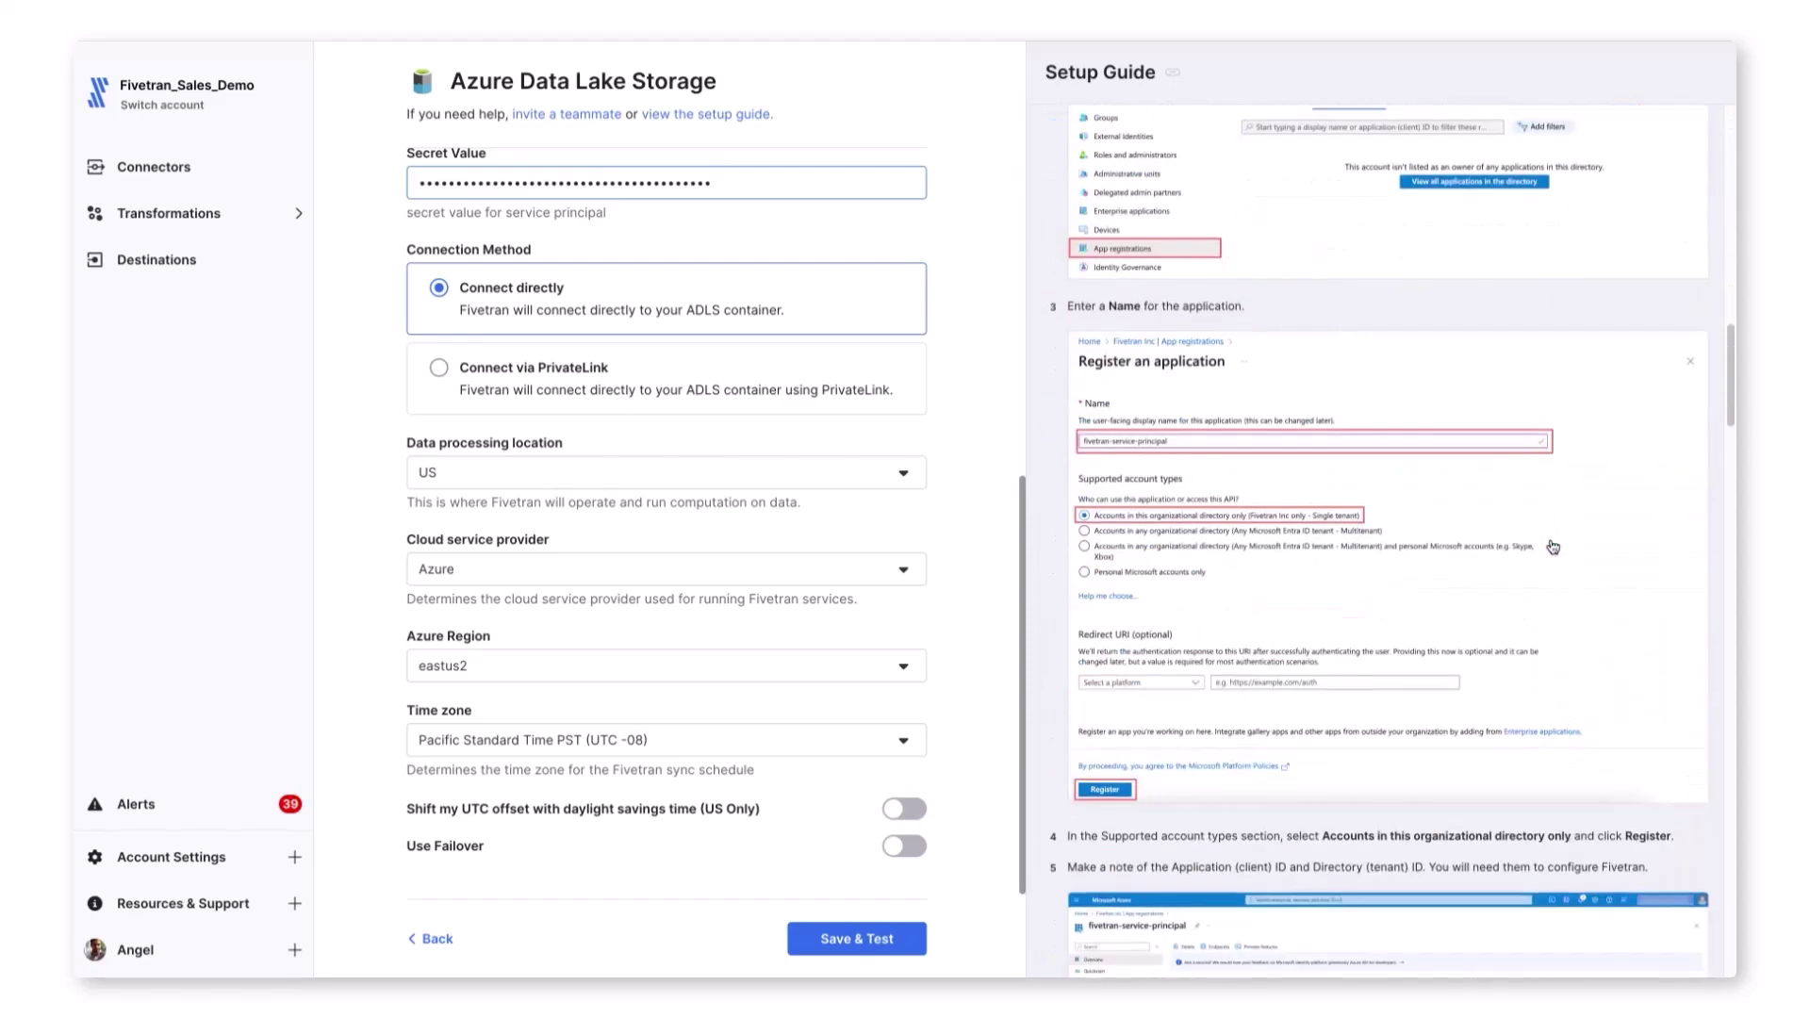
{"action": "scroll", "coordinate": [1551, 546], "scroll_direction": "down", "scroll_amount": 3}
{"action": "scroll", "coordinate": [1552, 546], "scroll_direction": "down", "scroll_amount": 3}
{"action": "scroll", "coordinate": [1552, 547], "scroll_direction": "down", "scroll_amount": 3}
{"action": "scroll", "coordinate": [1550, 551], "scroll_direction": "down", "scroll_amount": 3}
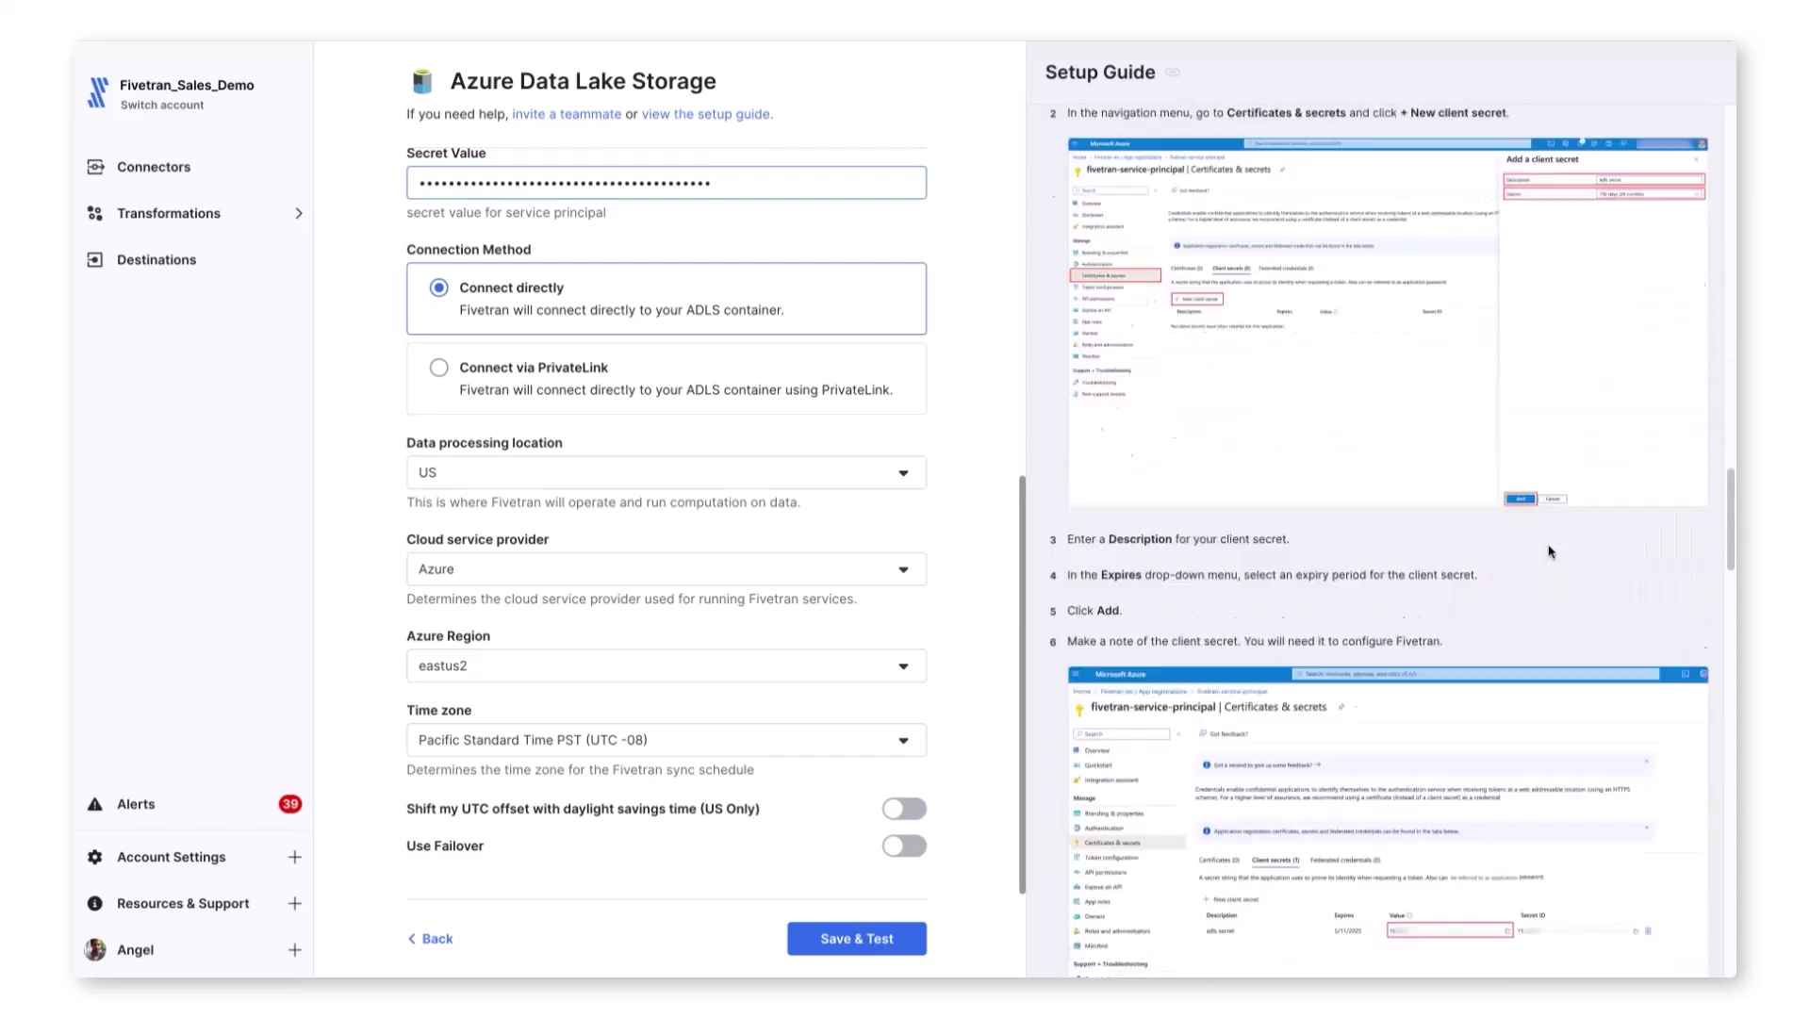
{"action": "scroll", "coordinate": [1551, 552], "scroll_direction": "down", "scroll_amount": 3}
{"action": "scroll", "coordinate": [1549, 552], "scroll_direction": "down", "scroll_amount": 3}
{"action": "scroll", "coordinate": [1550, 552], "scroll_direction": "down", "scroll_amount": 3}
{"action": "scroll", "coordinate": [1548, 555], "scroll_direction": "down", "scroll_amount": 3}
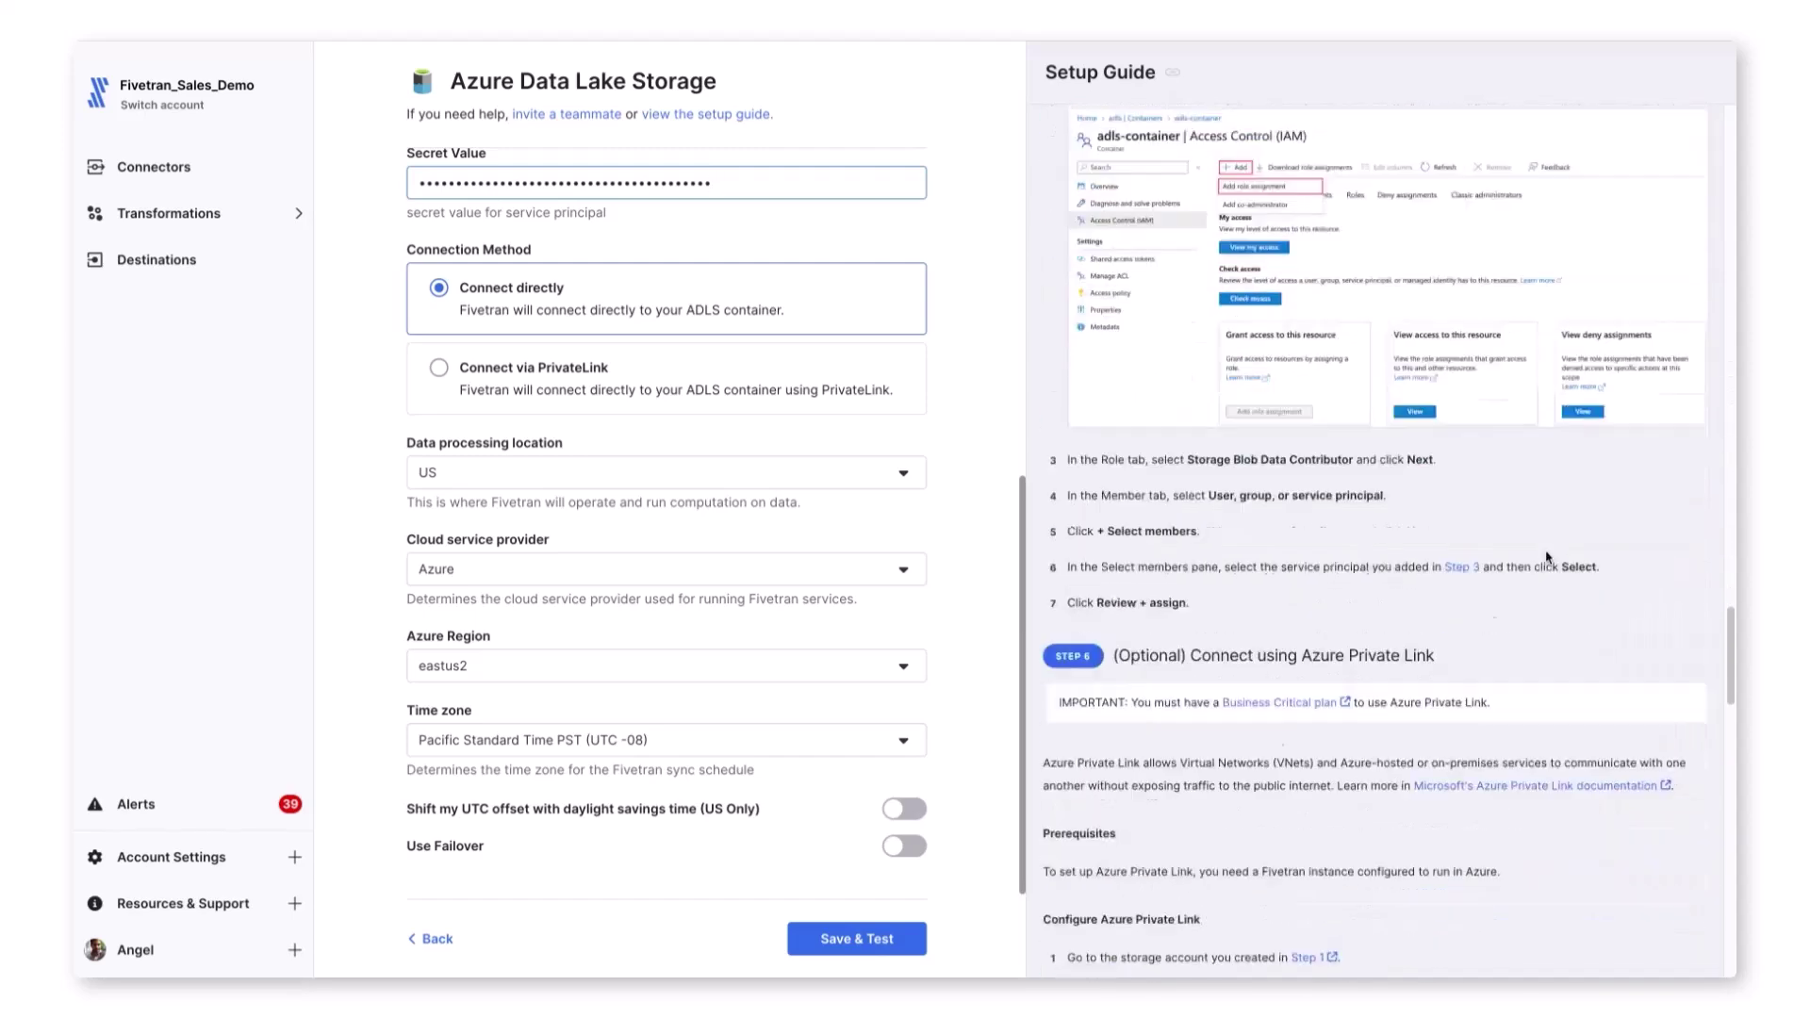
{"action": "scroll", "coordinate": [1548, 555], "scroll_direction": "down", "scroll_amount": 3}
{"action": "scroll", "coordinate": [1548, 556], "scroll_direction": "down", "scroll_amount": 3}
{"action": "scroll", "coordinate": [1549, 556], "scroll_direction": "down", "scroll_amount": 3}
{"action": "scroll", "coordinate": [1545, 558], "scroll_direction": "down", "scroll_amount": 5}
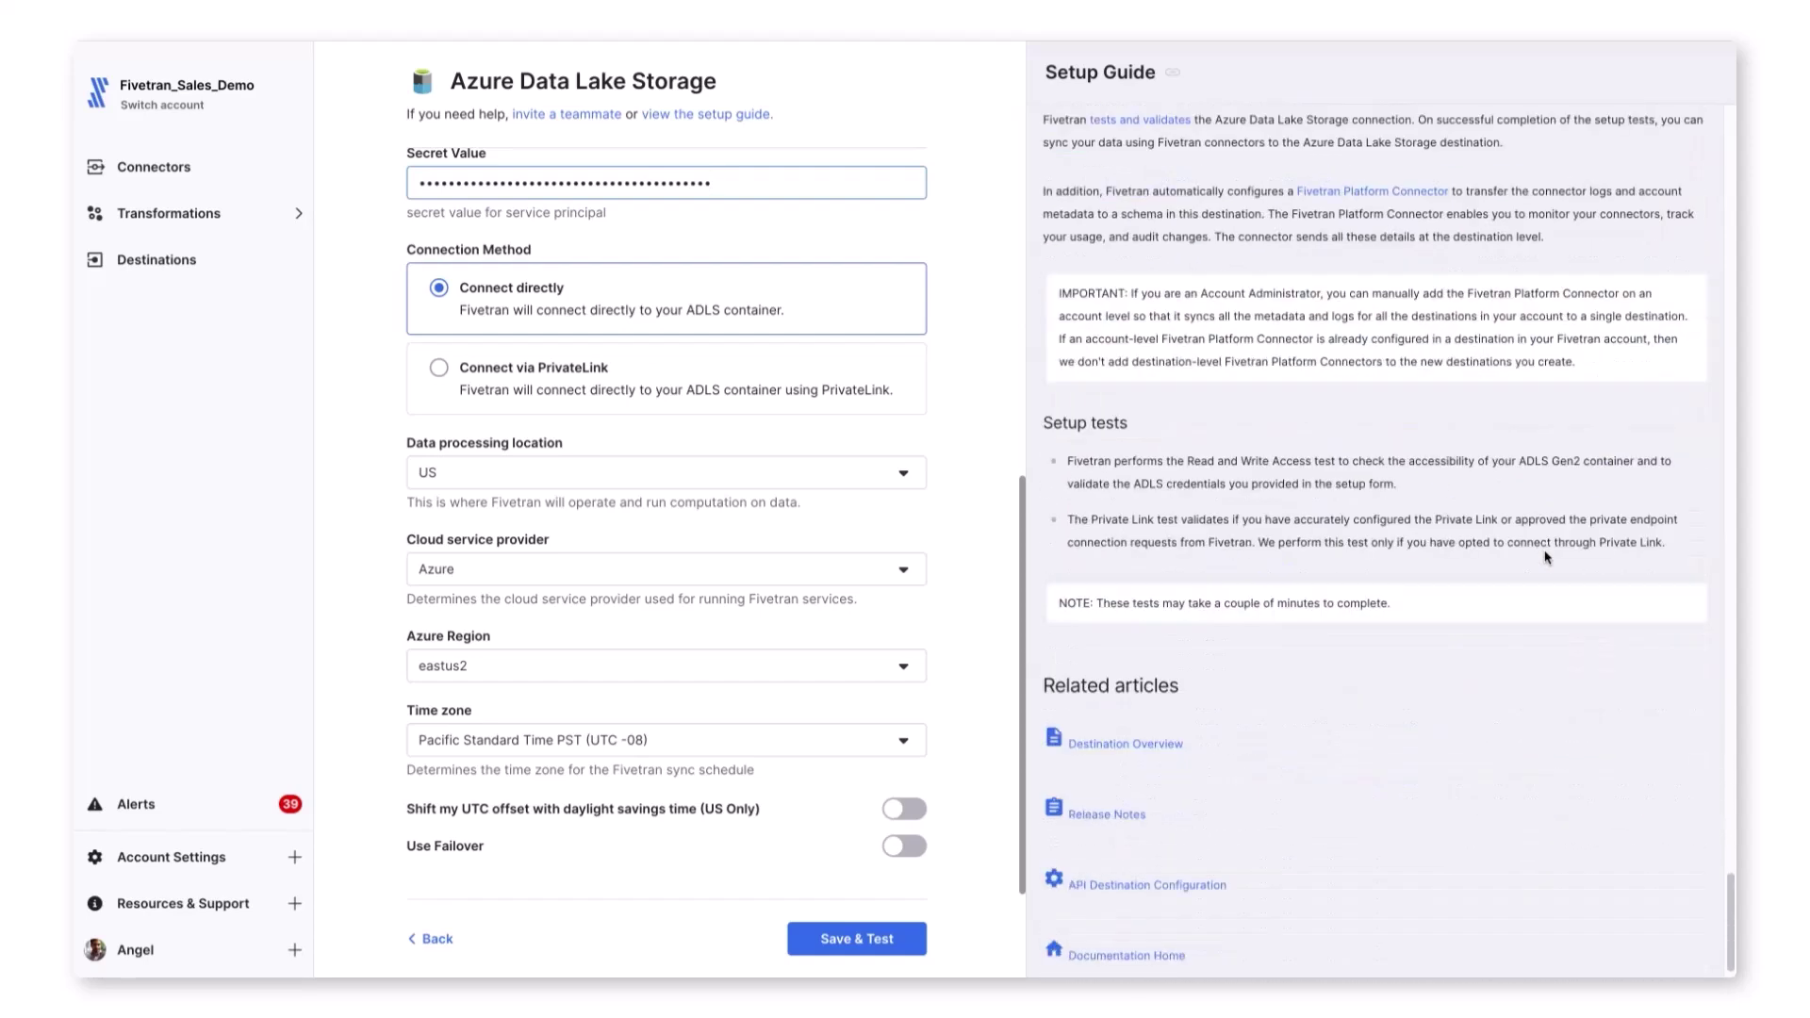
{"action": "scroll", "coordinate": [1545, 558], "scroll_direction": "down", "scroll_amount": 2}
{"action": "scroll", "coordinate": [1395, 660], "scroll_direction": "down", "scroll_amount": 1}
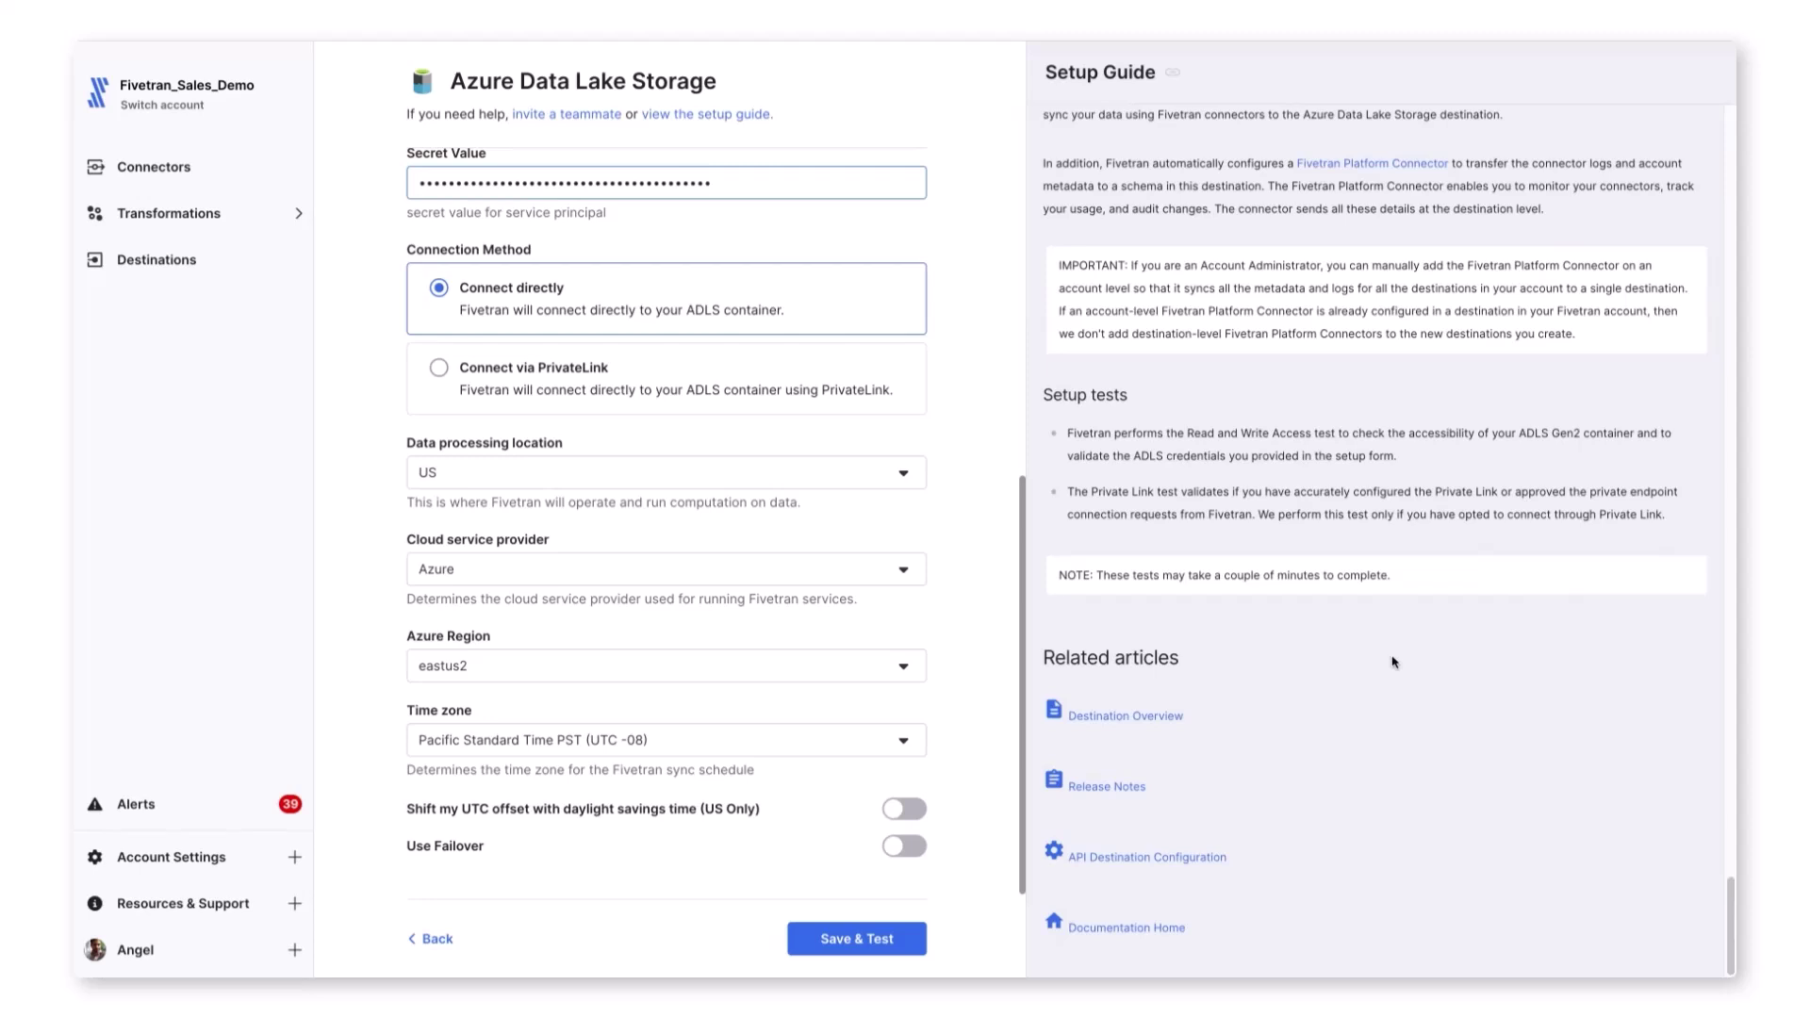
Save and test ADLS_DESTINATION_DEMO, then view its Connected destination overview
{"action": "left_click", "coordinate": [857, 937]}
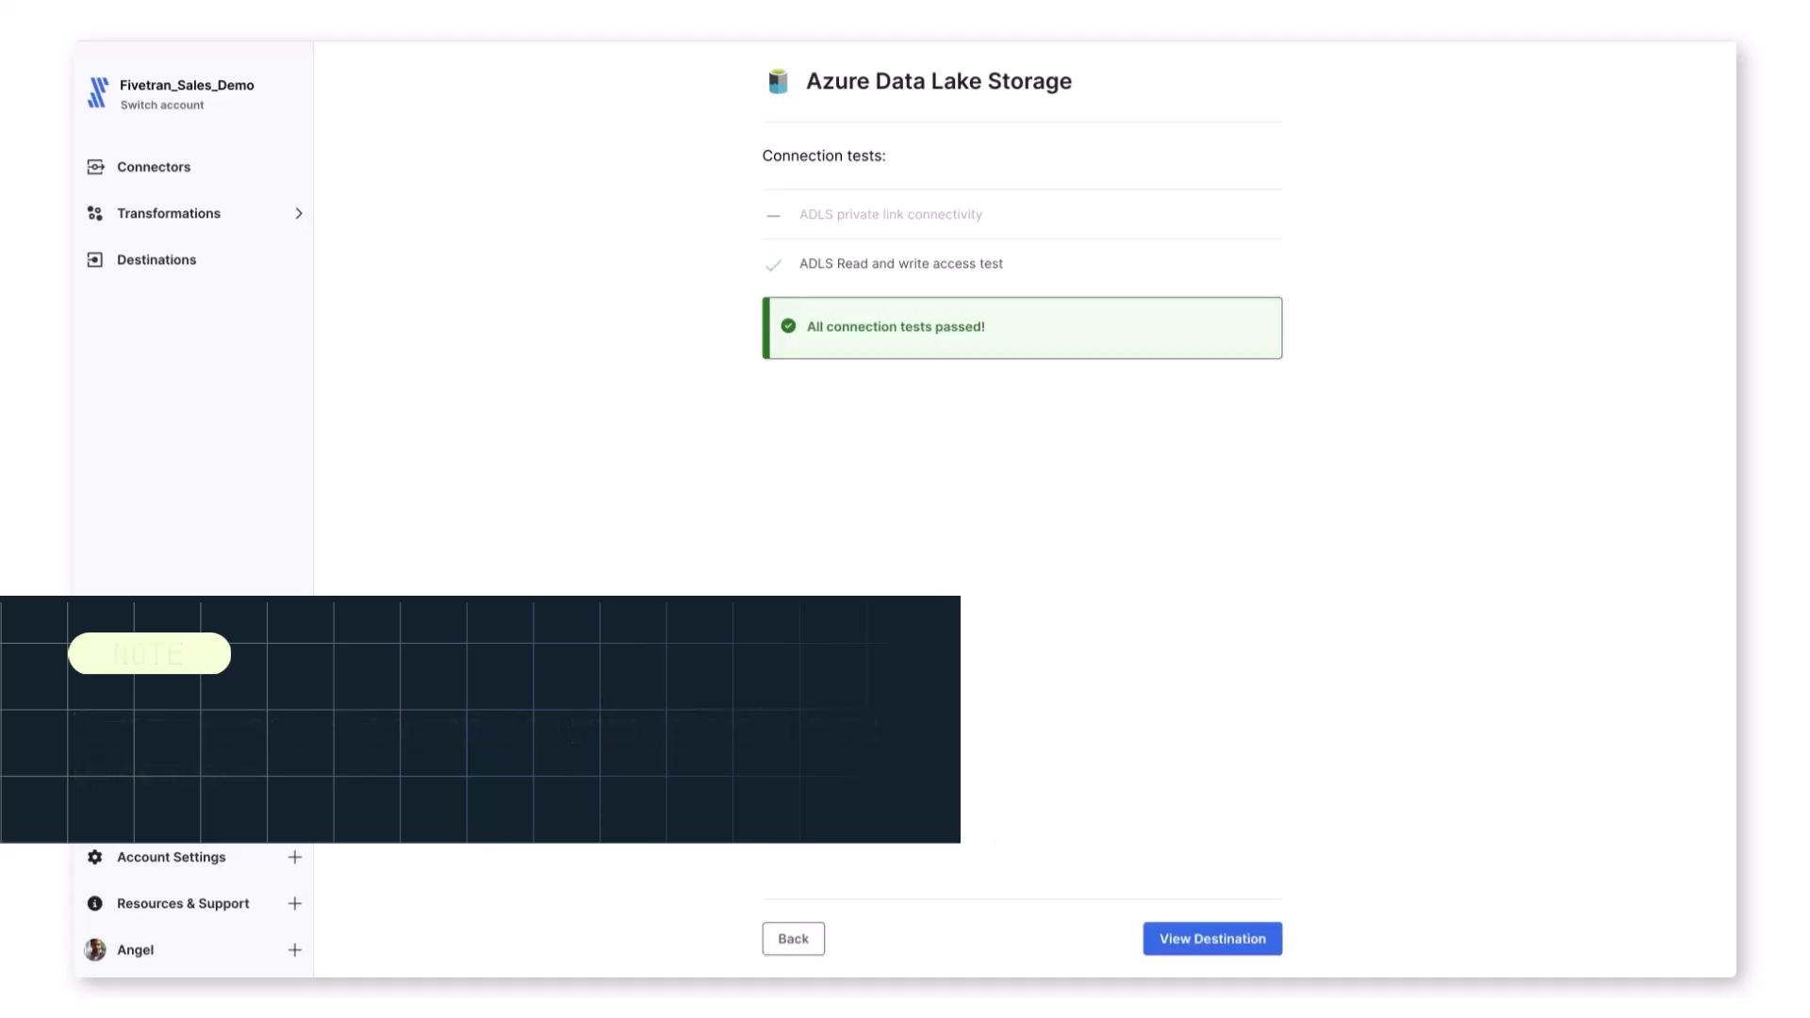
{"action": "left_click", "coordinate": [1212, 938]}
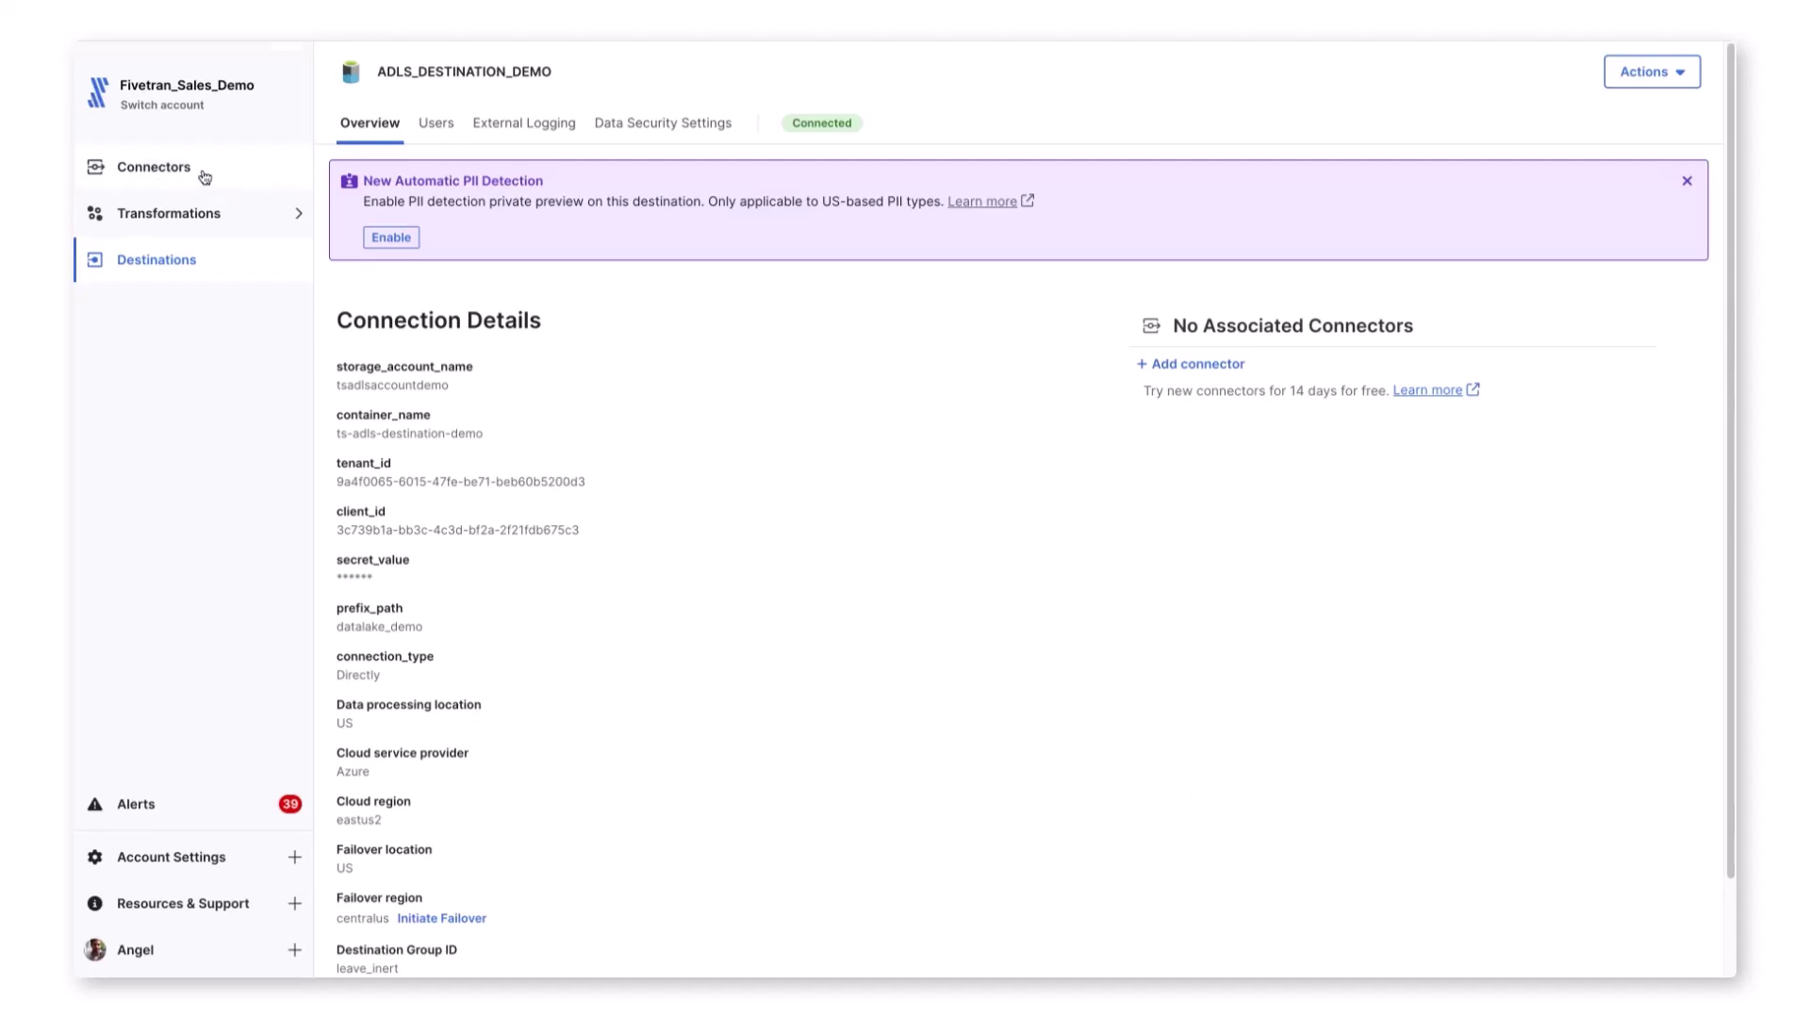
From Connectors, add a connector targeting ADLS_DESTINATION_DEMO and search the sources by name
{"action": "left_click", "coordinate": [154, 168]}
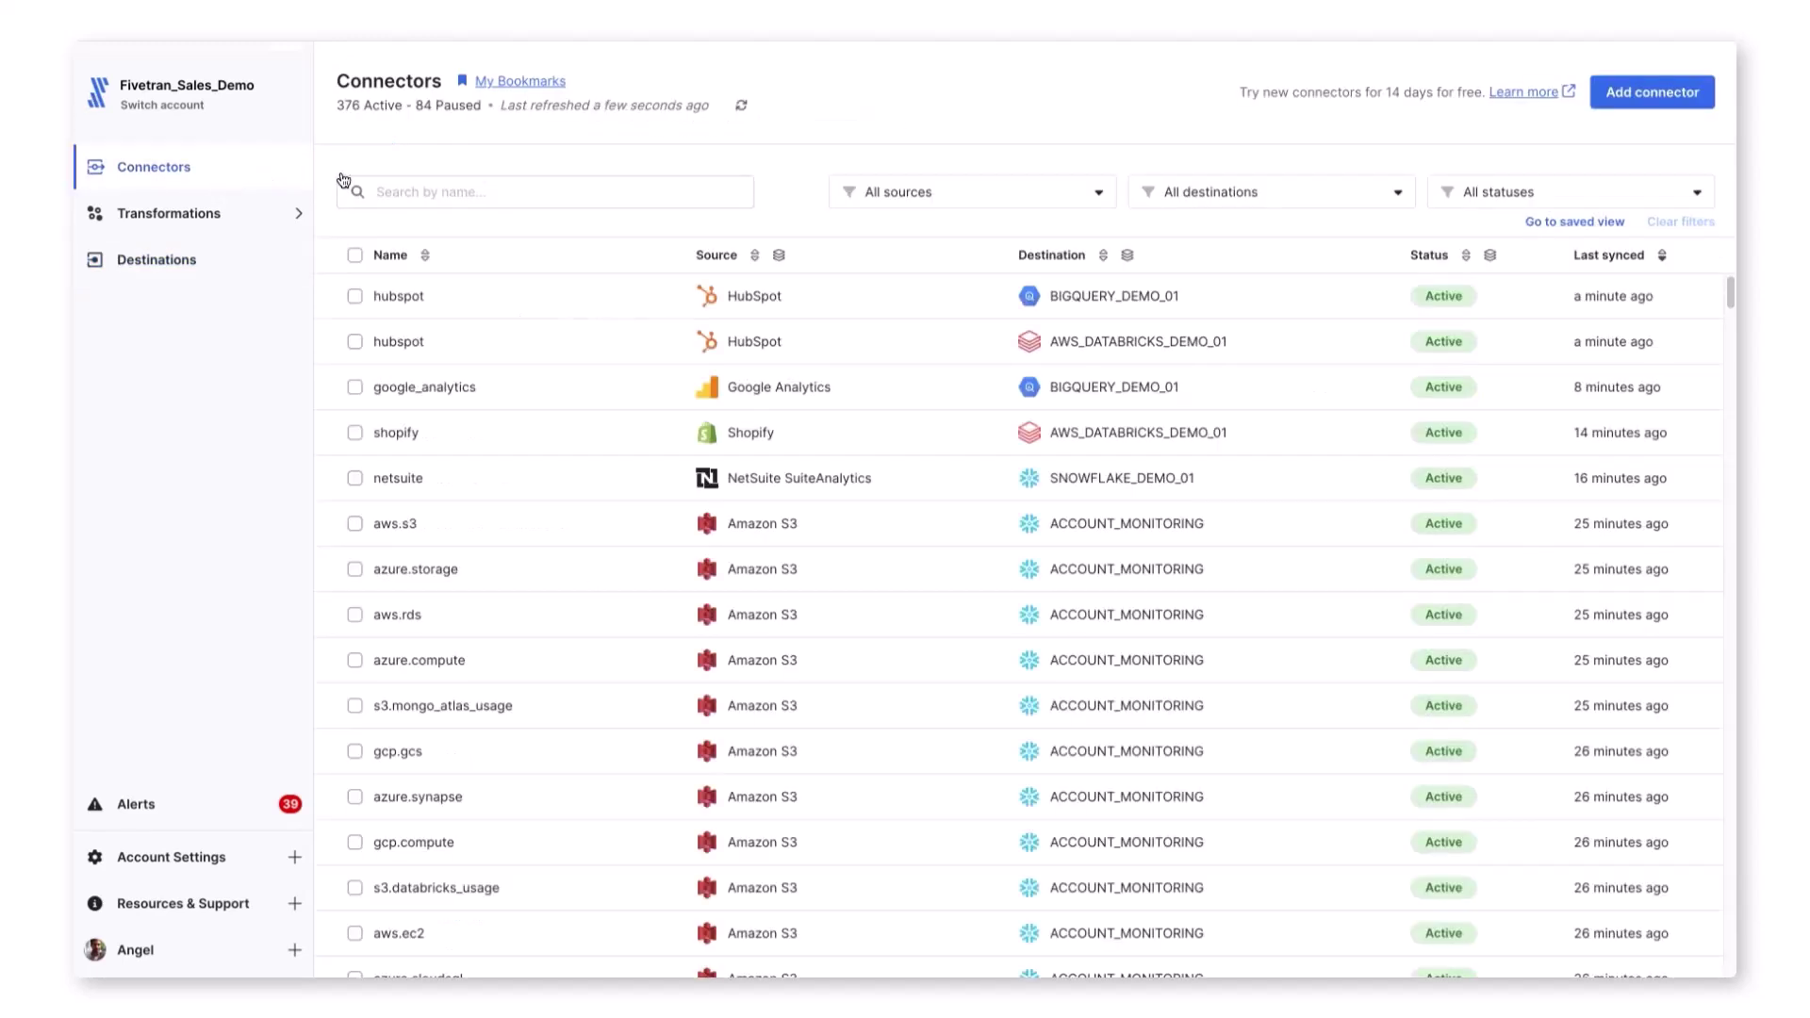
{"action": "left_click", "coordinate": [1649, 91]}
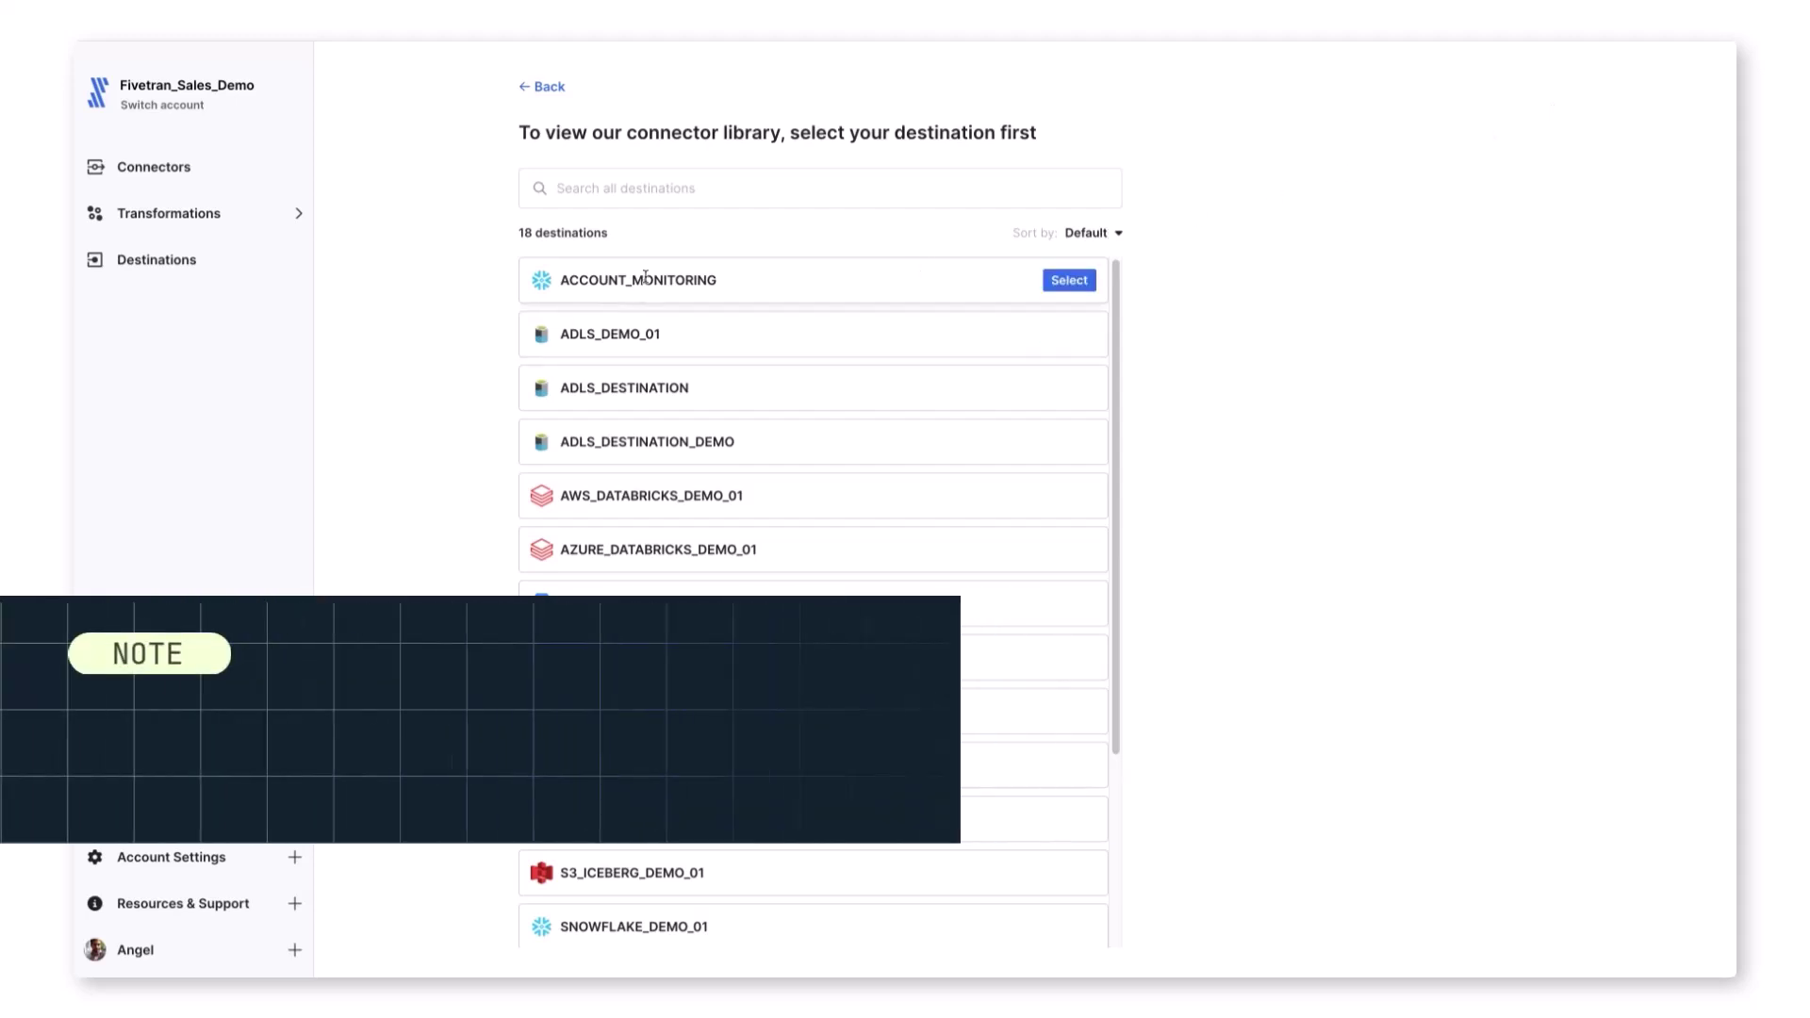
{"action": "mouse_move", "coordinate": [735, 441]}
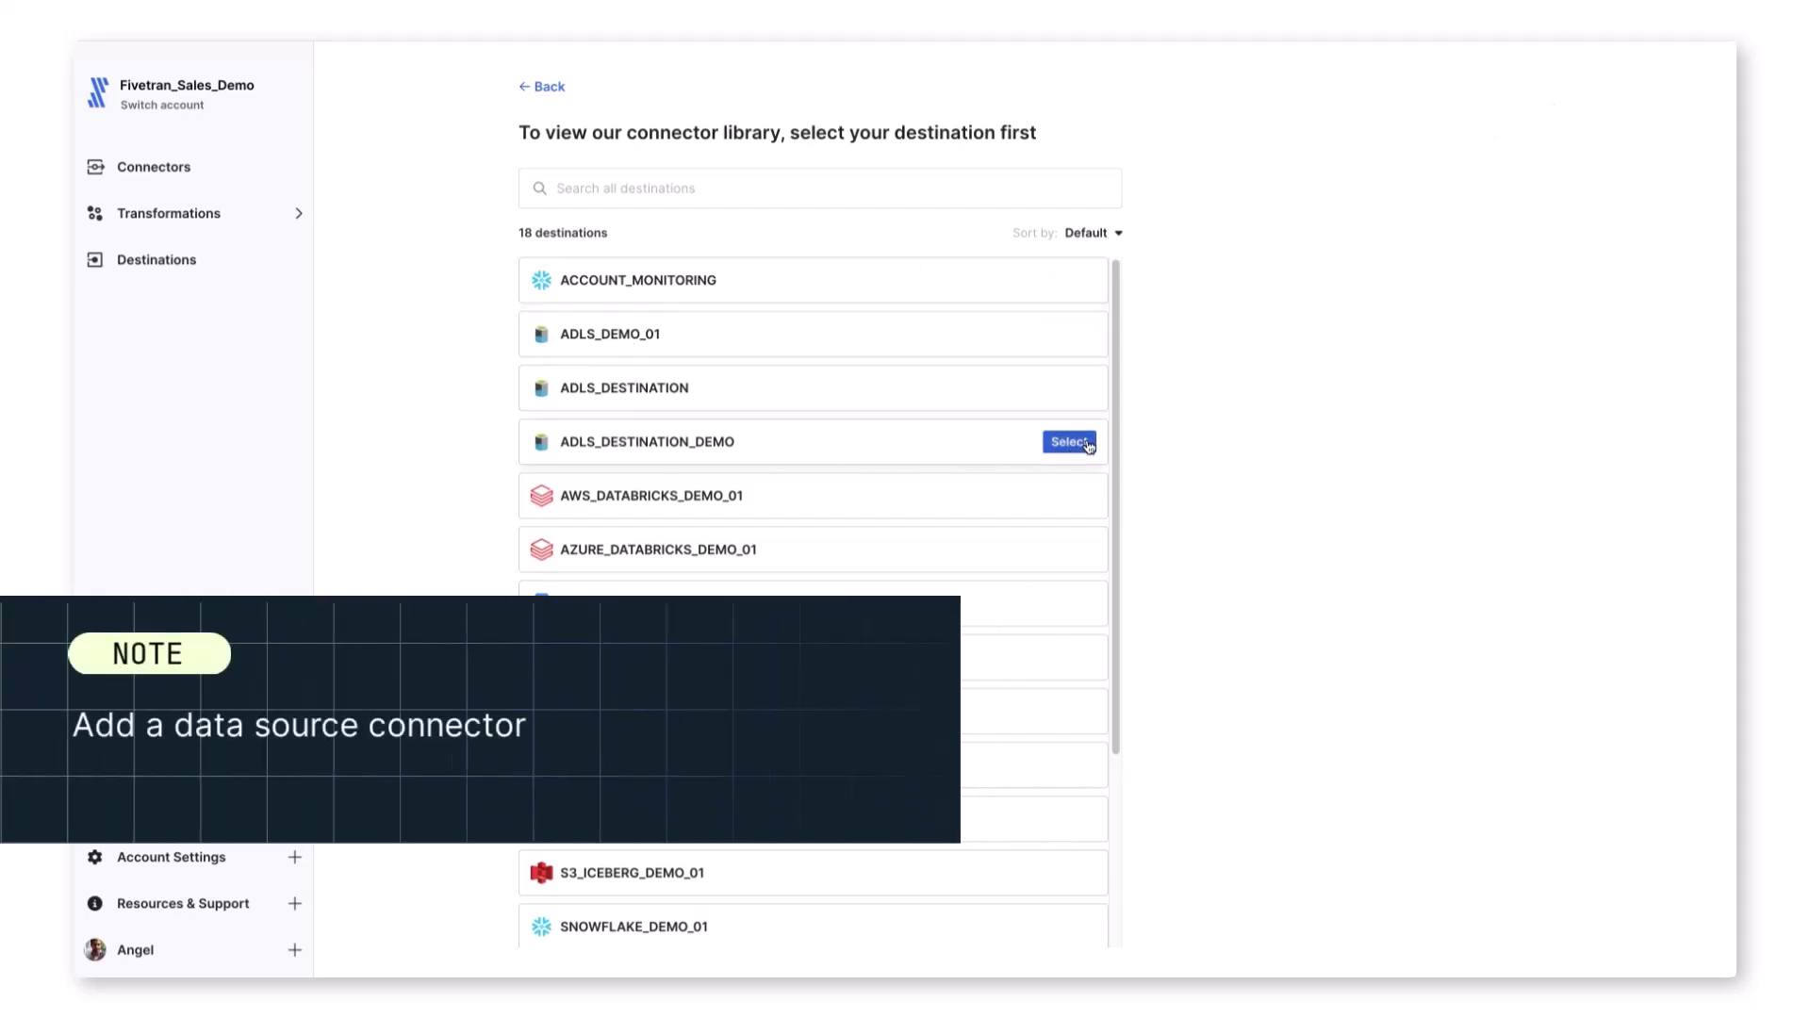
{"action": "left_click", "coordinate": [1071, 441]}
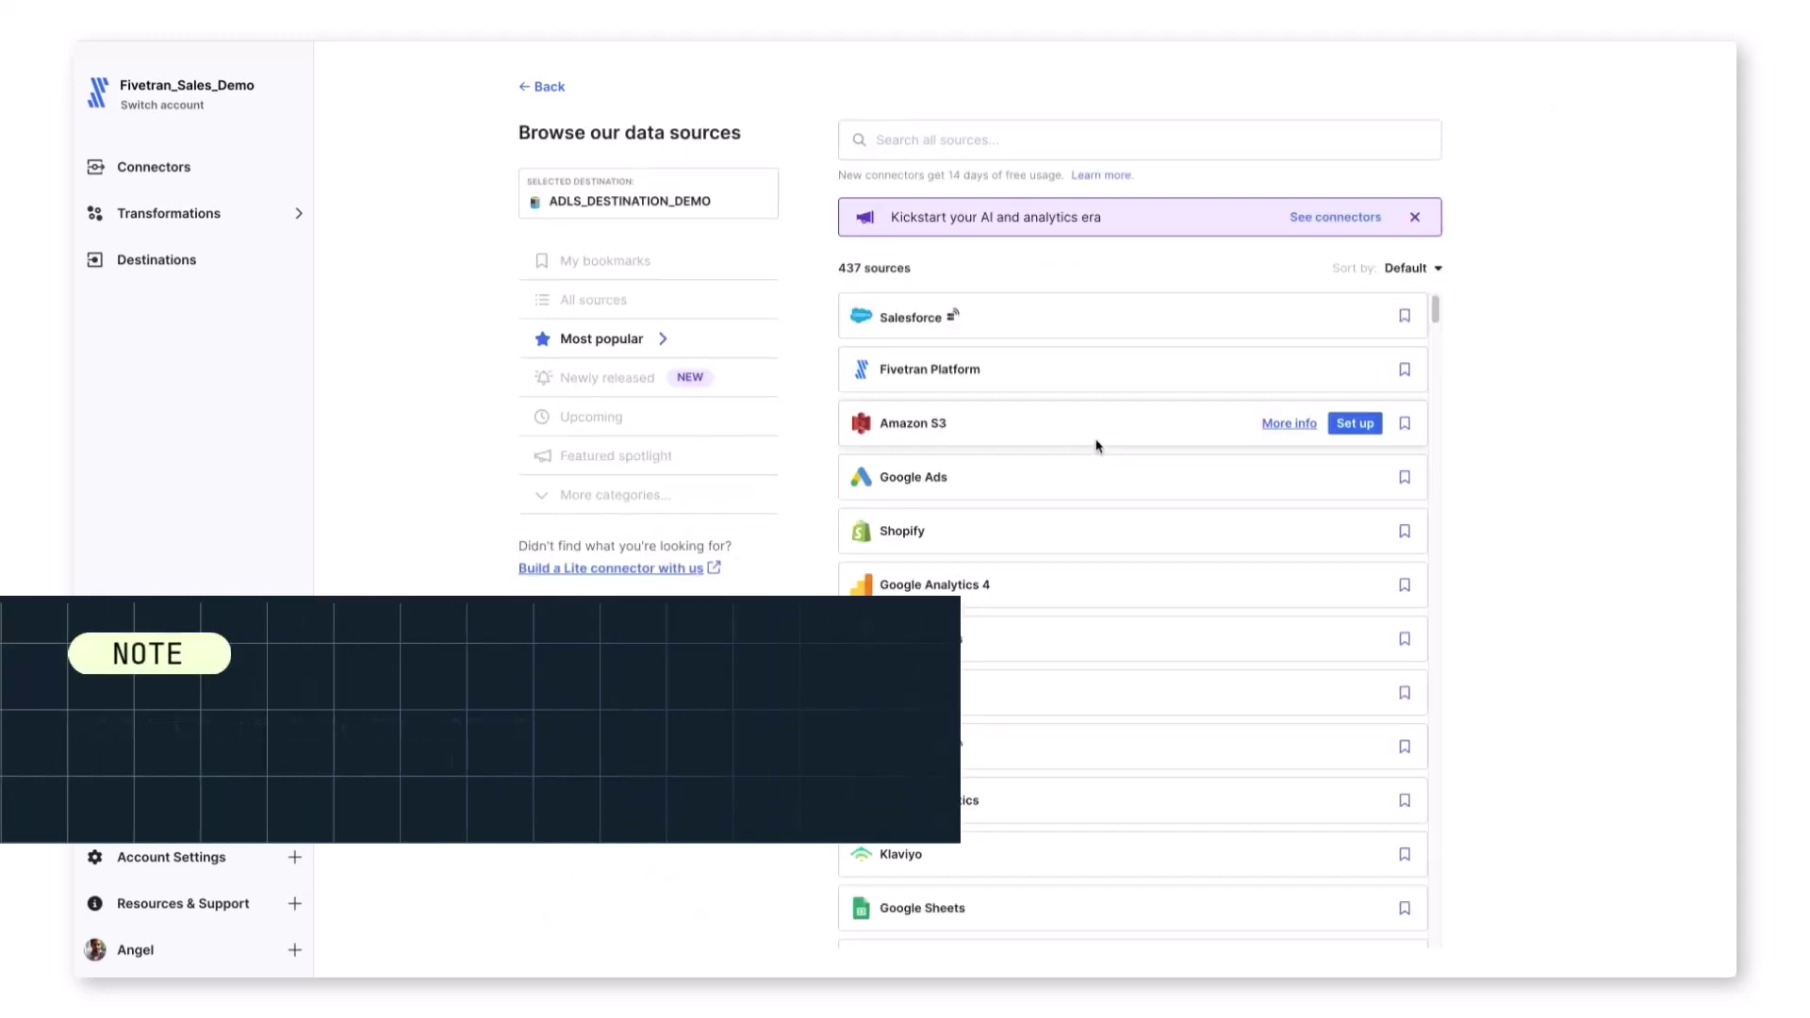
{"action": "left_click", "coordinate": [1041, 139]}
{"action": "type", "text": "s"}
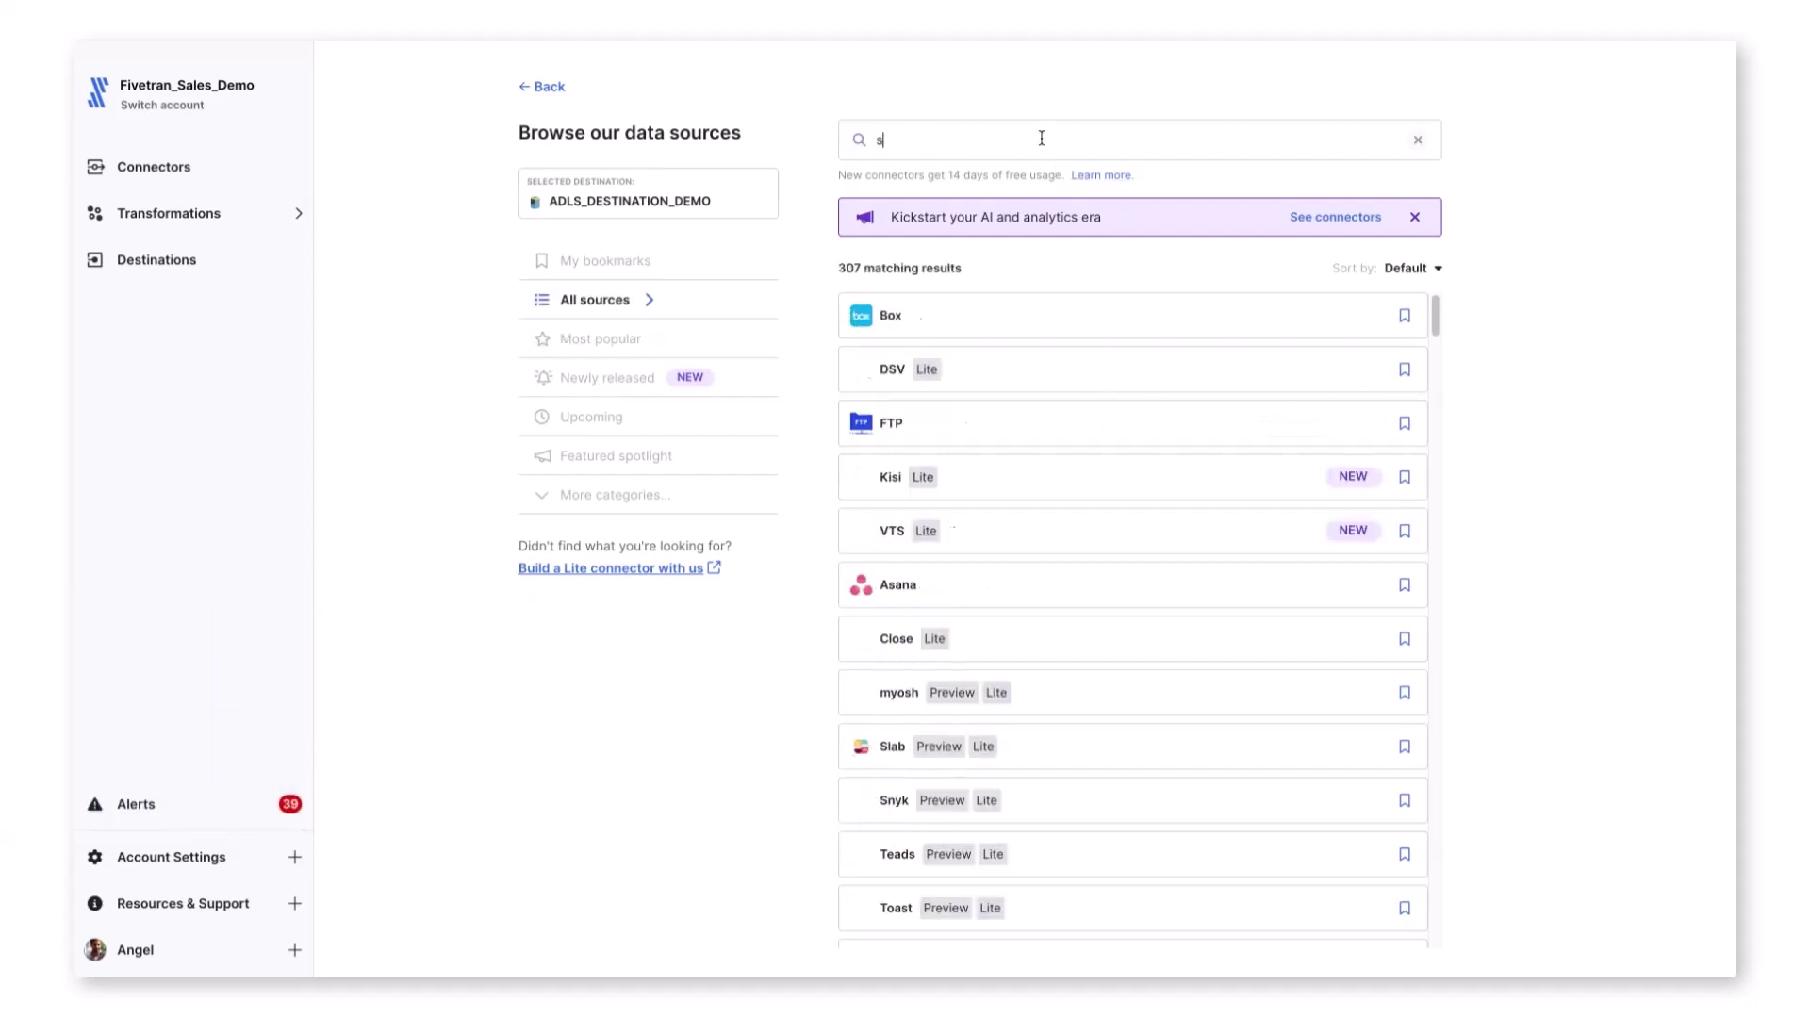
{"action": "type", "text": "qlserver"}
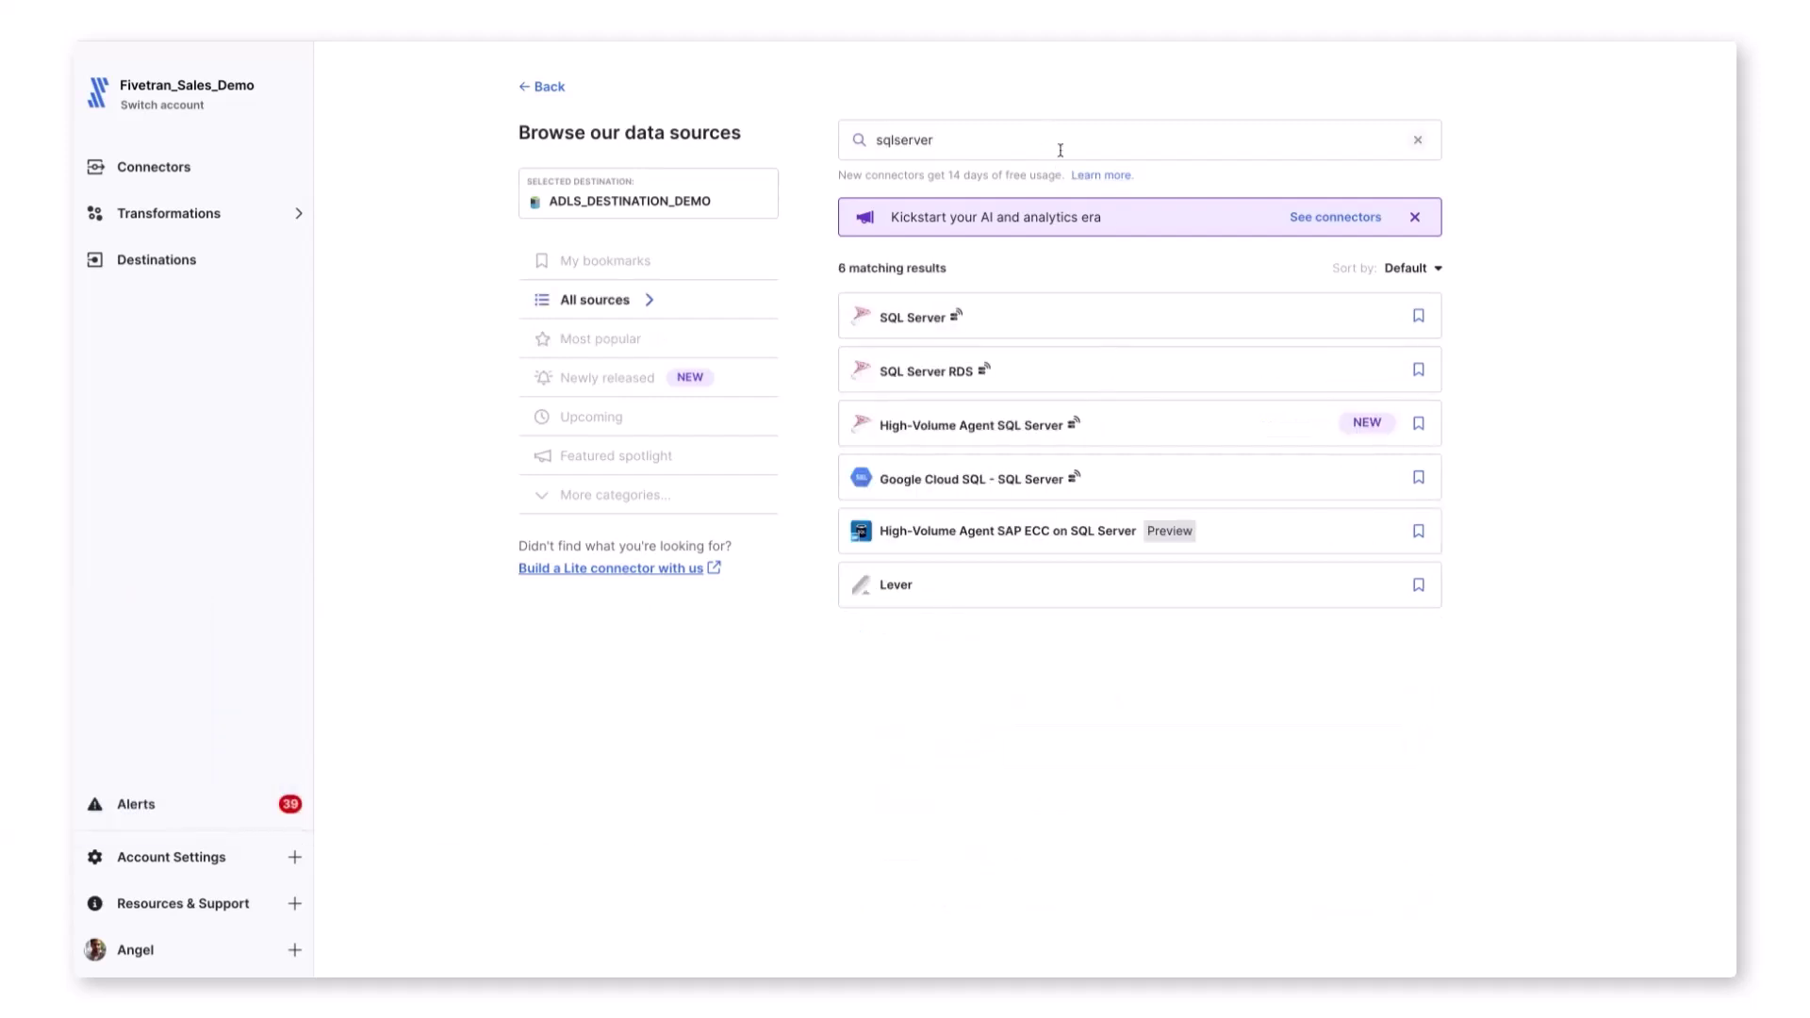
Begin the SQL Server setup and clear the default sql_server schema prefix
{"action": "left_click", "coordinate": [1367, 315]}
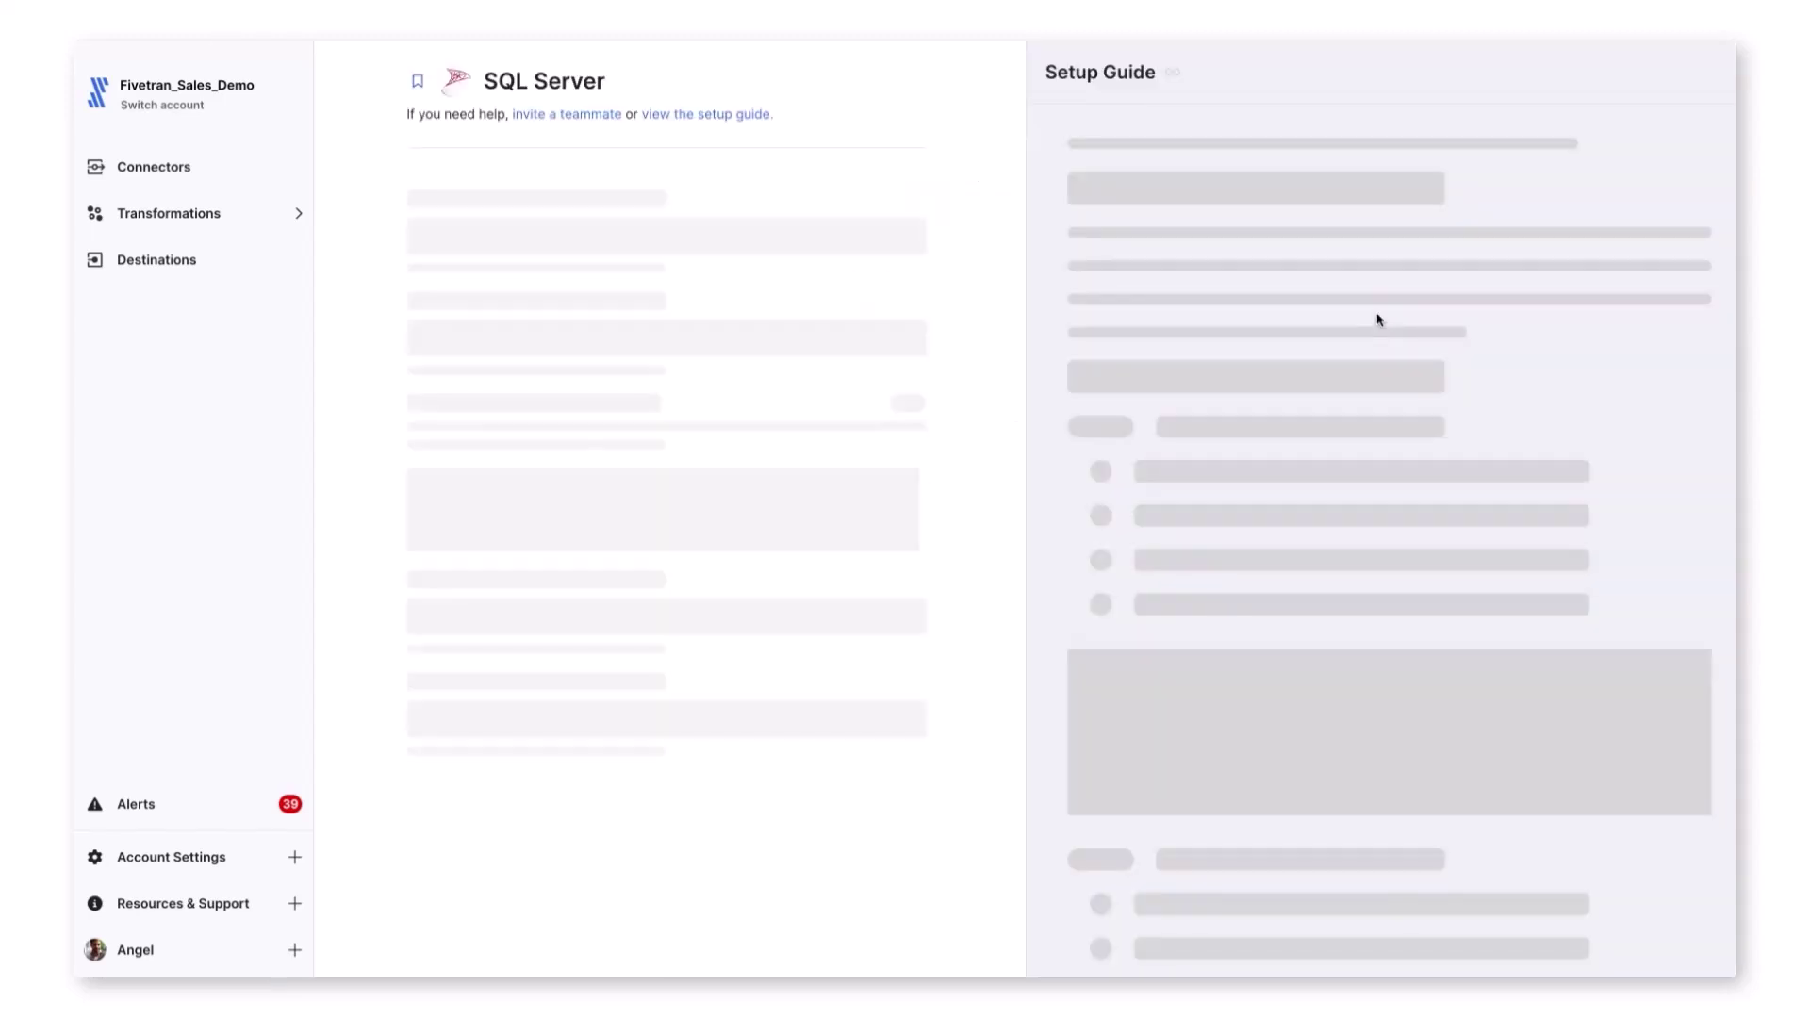
{"action": "left_click", "coordinate": [611, 267]}
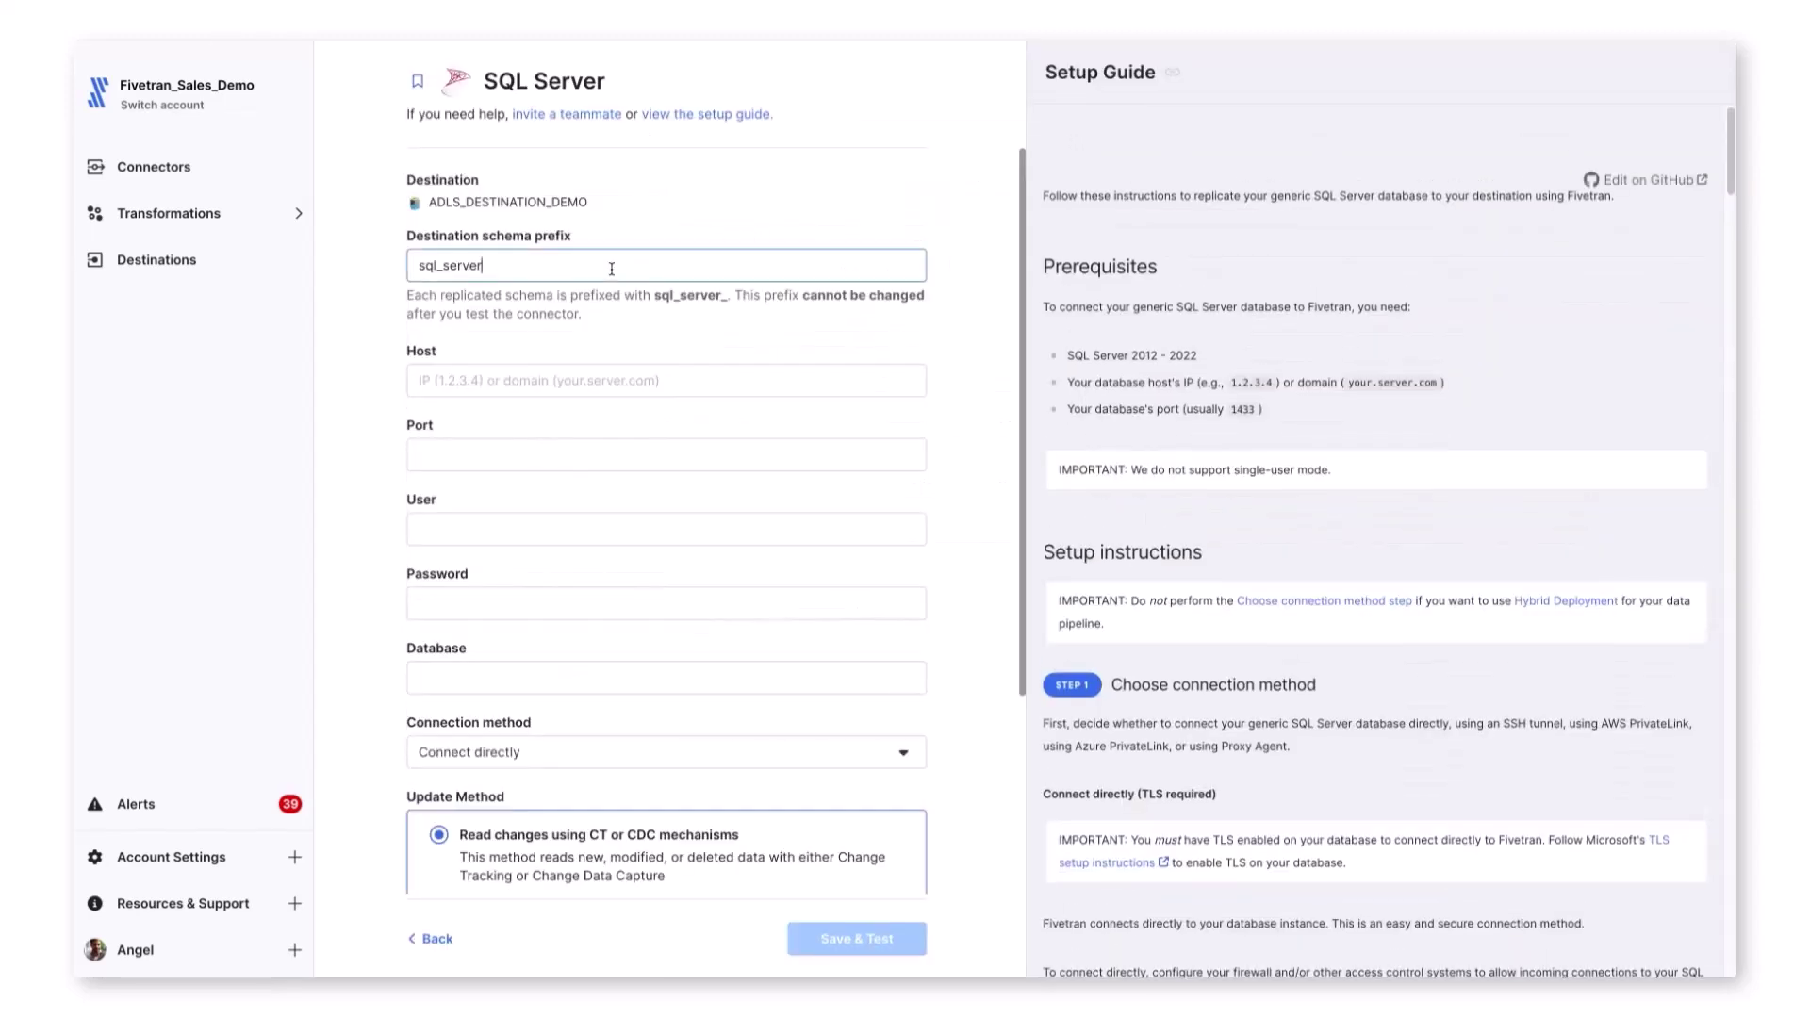
{"action": "key", "text": "ctrl+a"}
{"action": "key", "text": "BackSpace"}
{"action": "type", "text": "industry"}
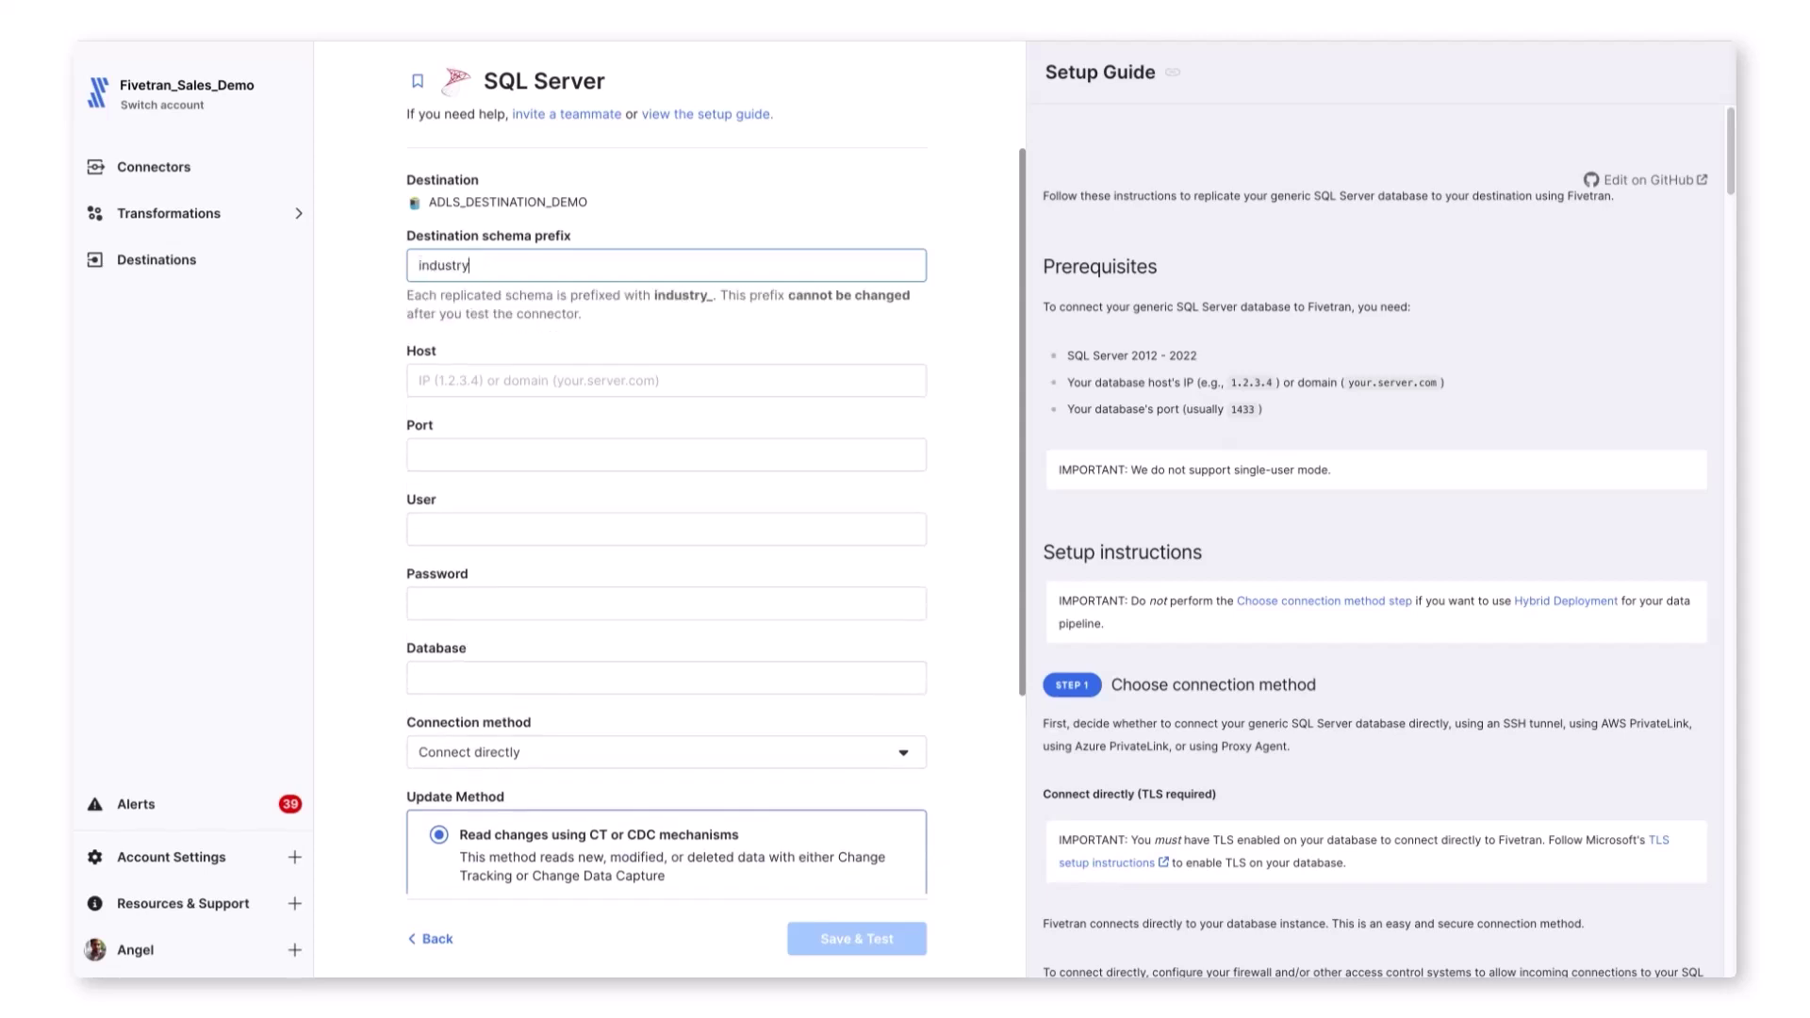
Enter the host, port 1433, user fivetran, password and industry database, then save and test
{"action": "left_click", "coordinate": [656, 381]}
{"action": "type", "text": "35.163.113.213"}
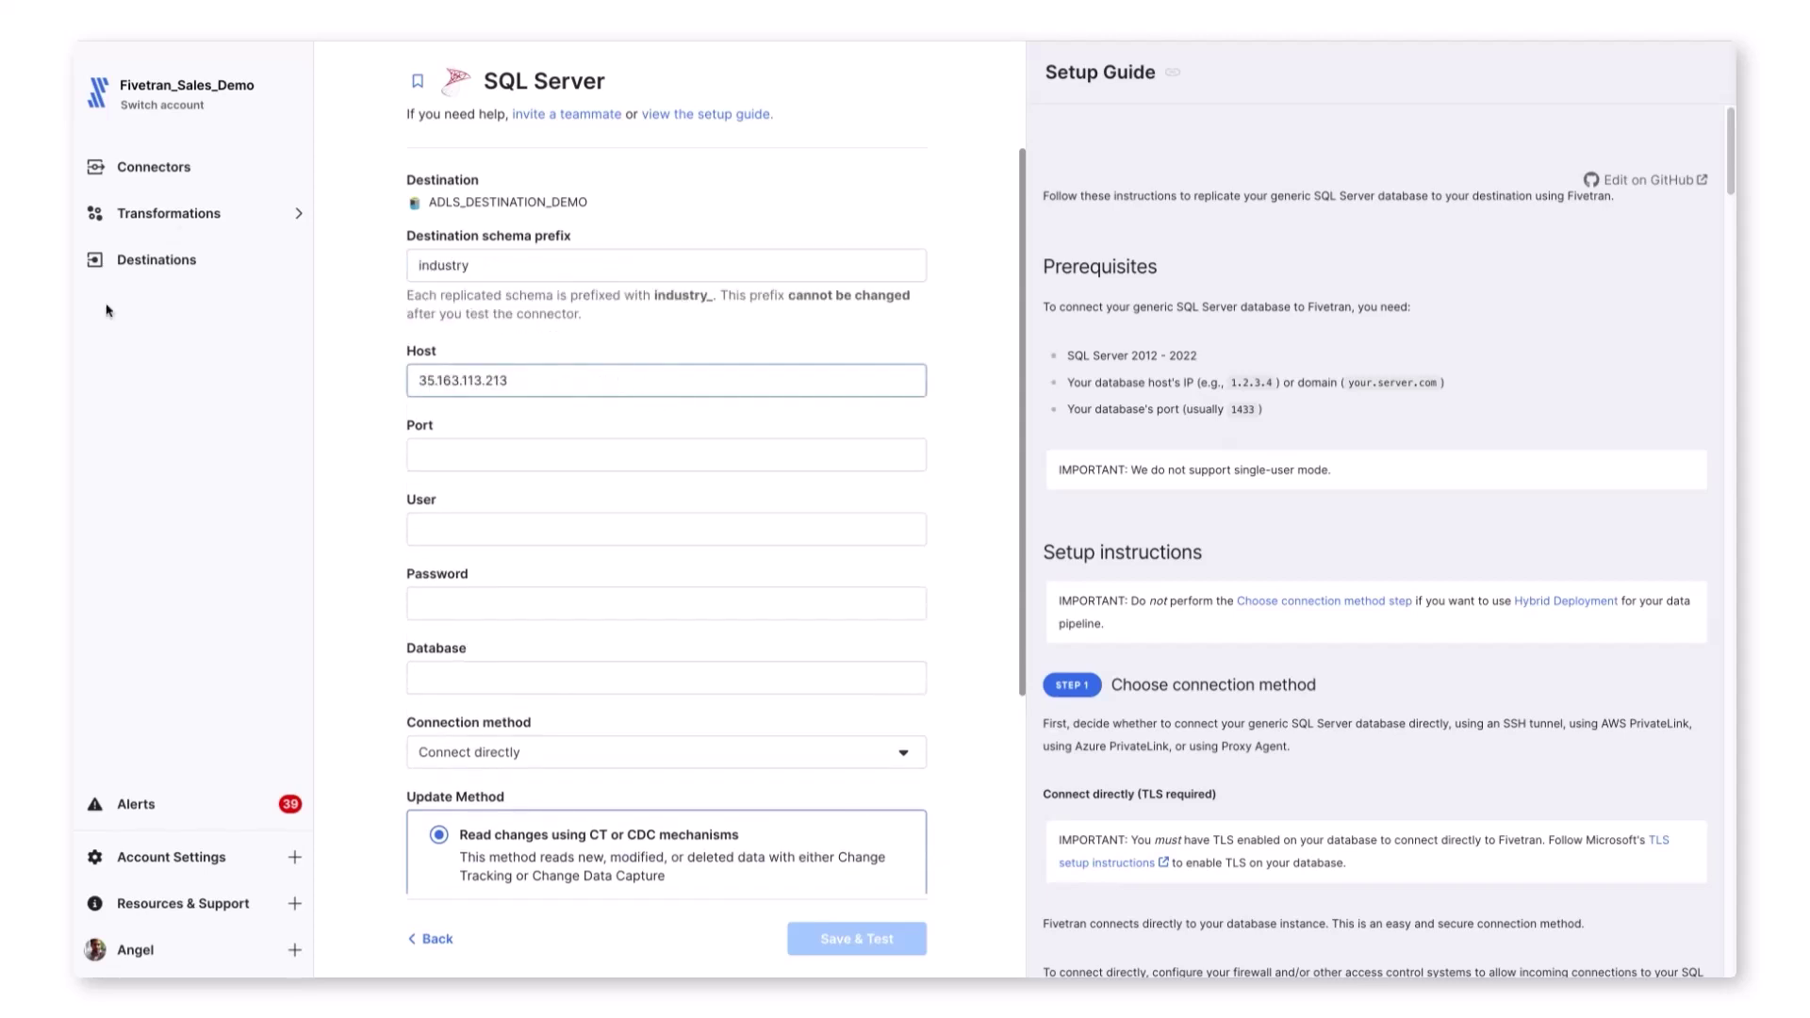
{"action": "left_click", "coordinate": [664, 453]}
{"action": "type", "text": "1433"}
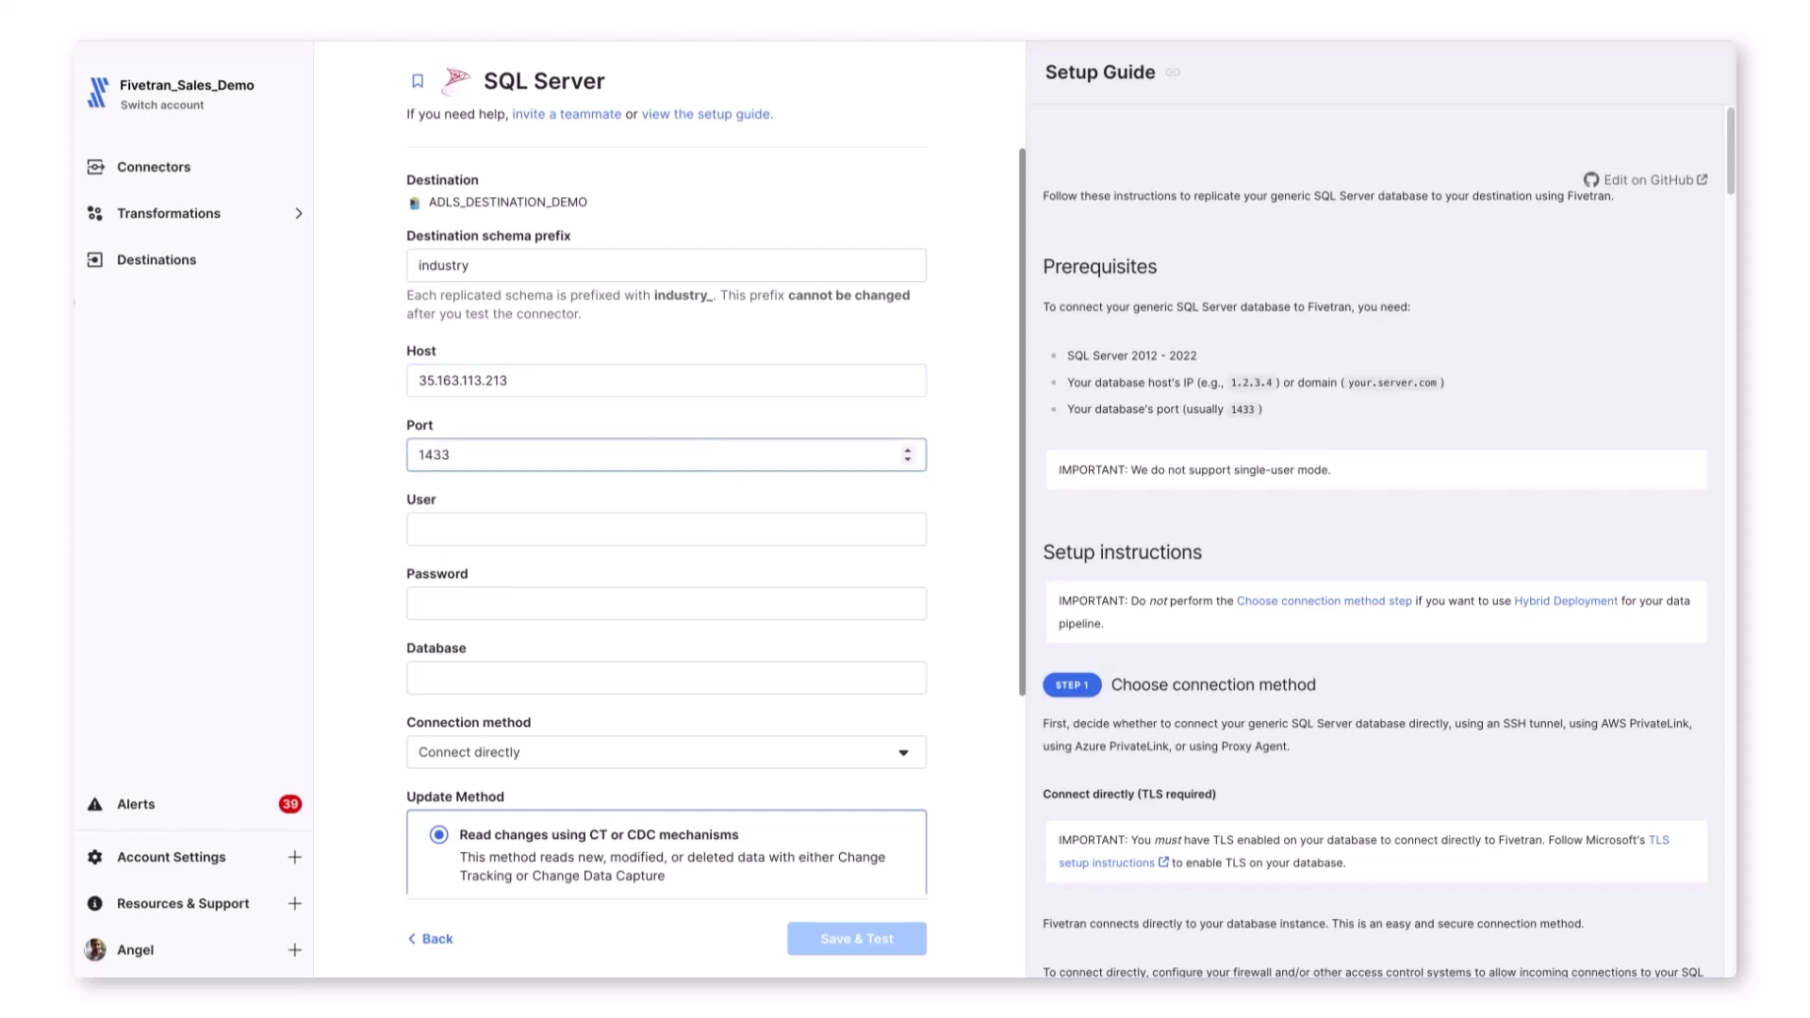
{"action": "left_click", "coordinate": [490, 529]}
{"action": "type", "text": "fivetran"}
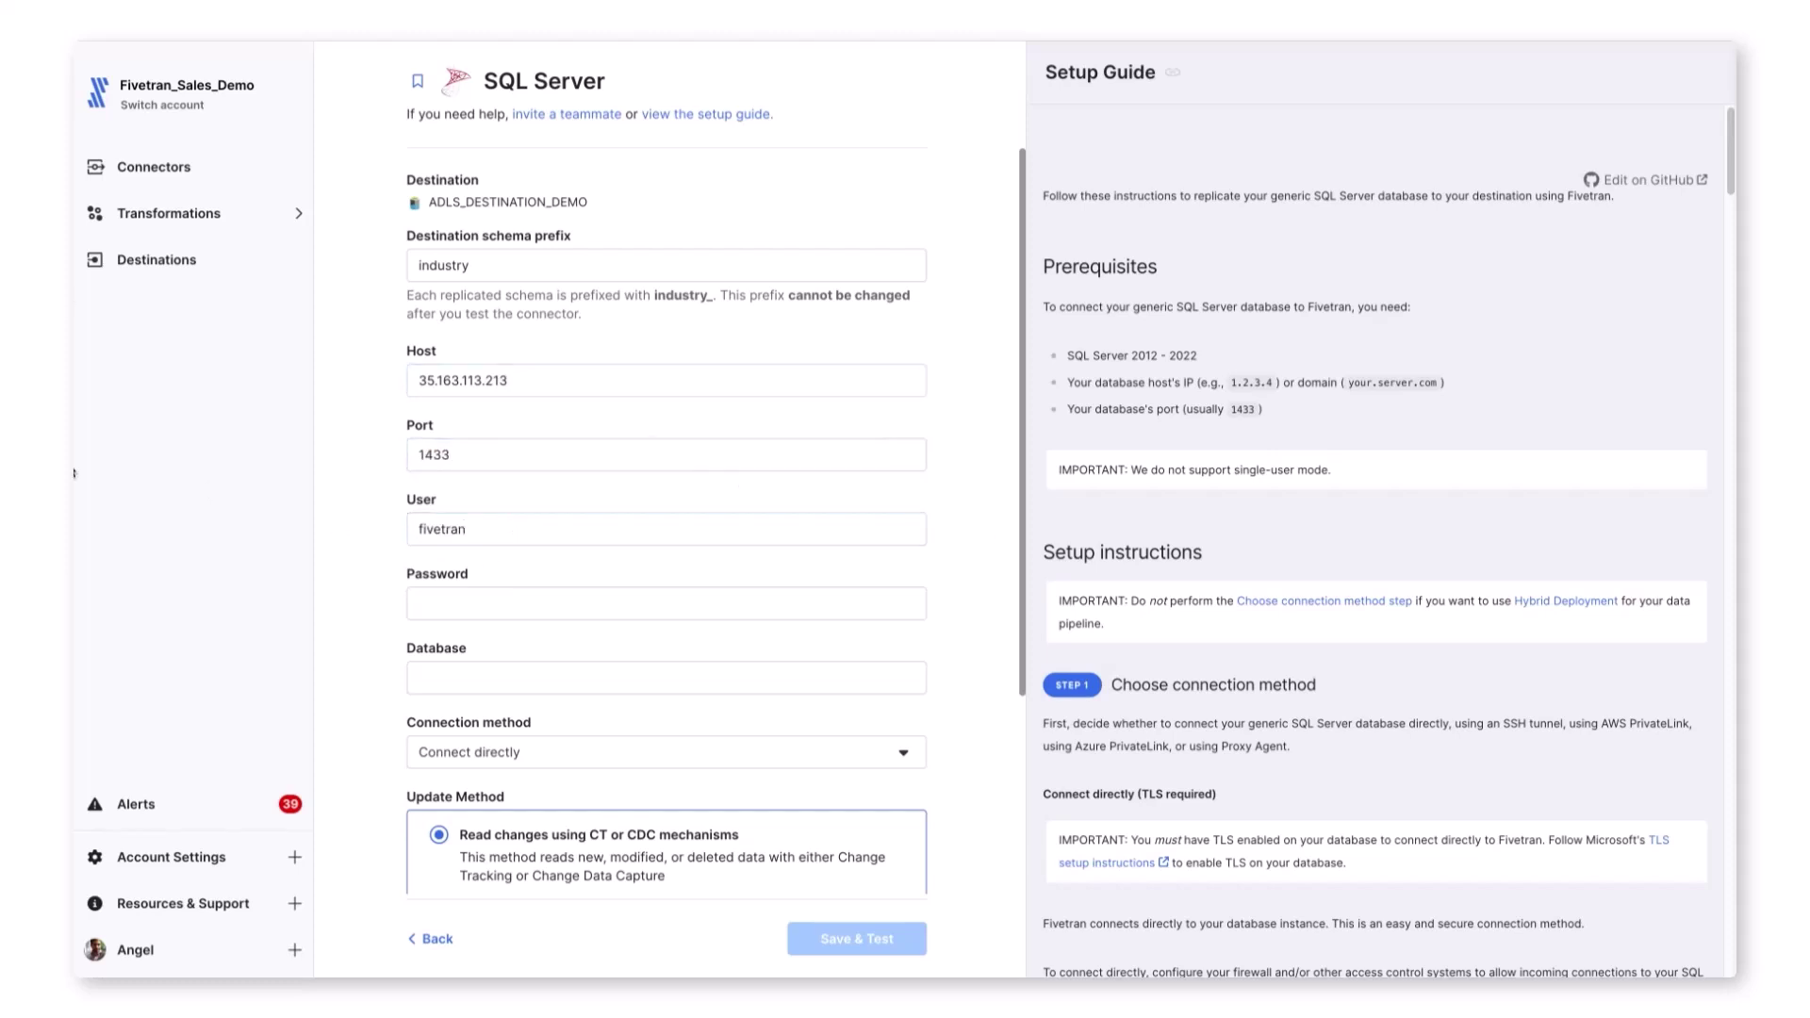
{"action": "left_click", "coordinate": [598, 604]}
{"action": "key", "text": "ctrl+v"}
{"action": "left_click", "coordinate": [630, 679]}
{"action": "type", "text": "industry"}
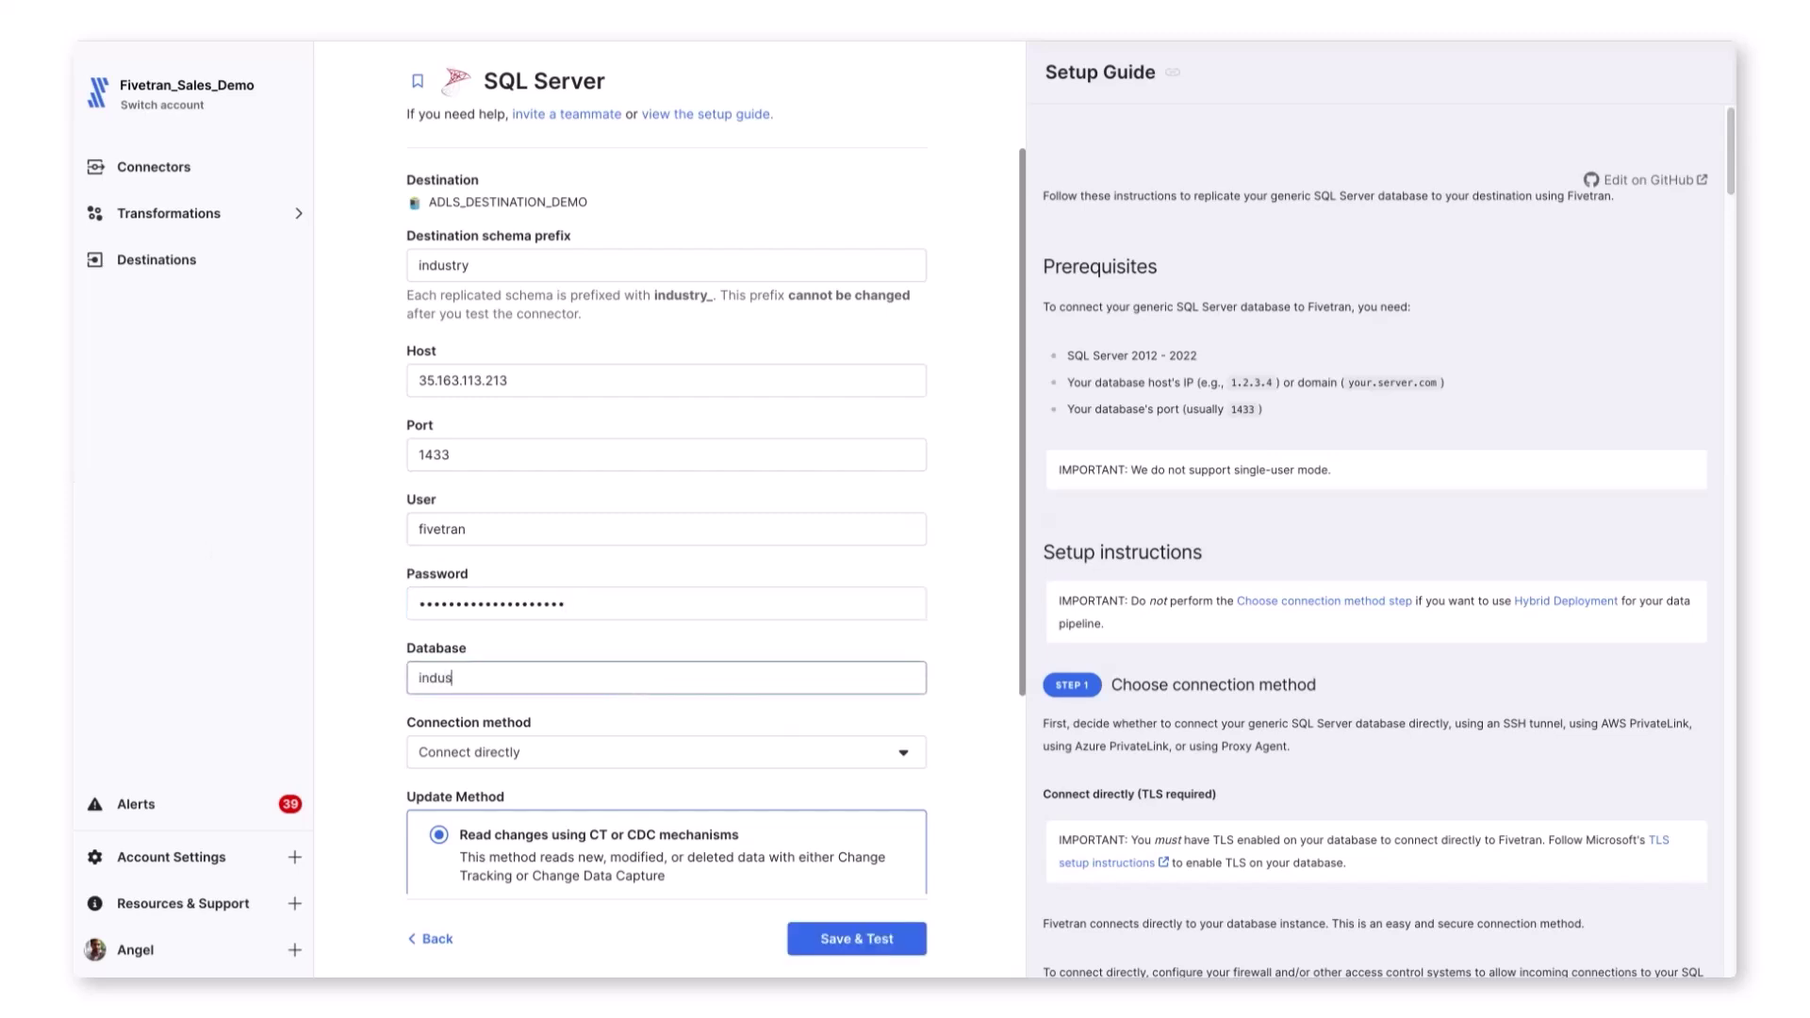
{"action": "left_click", "coordinate": [857, 939]}
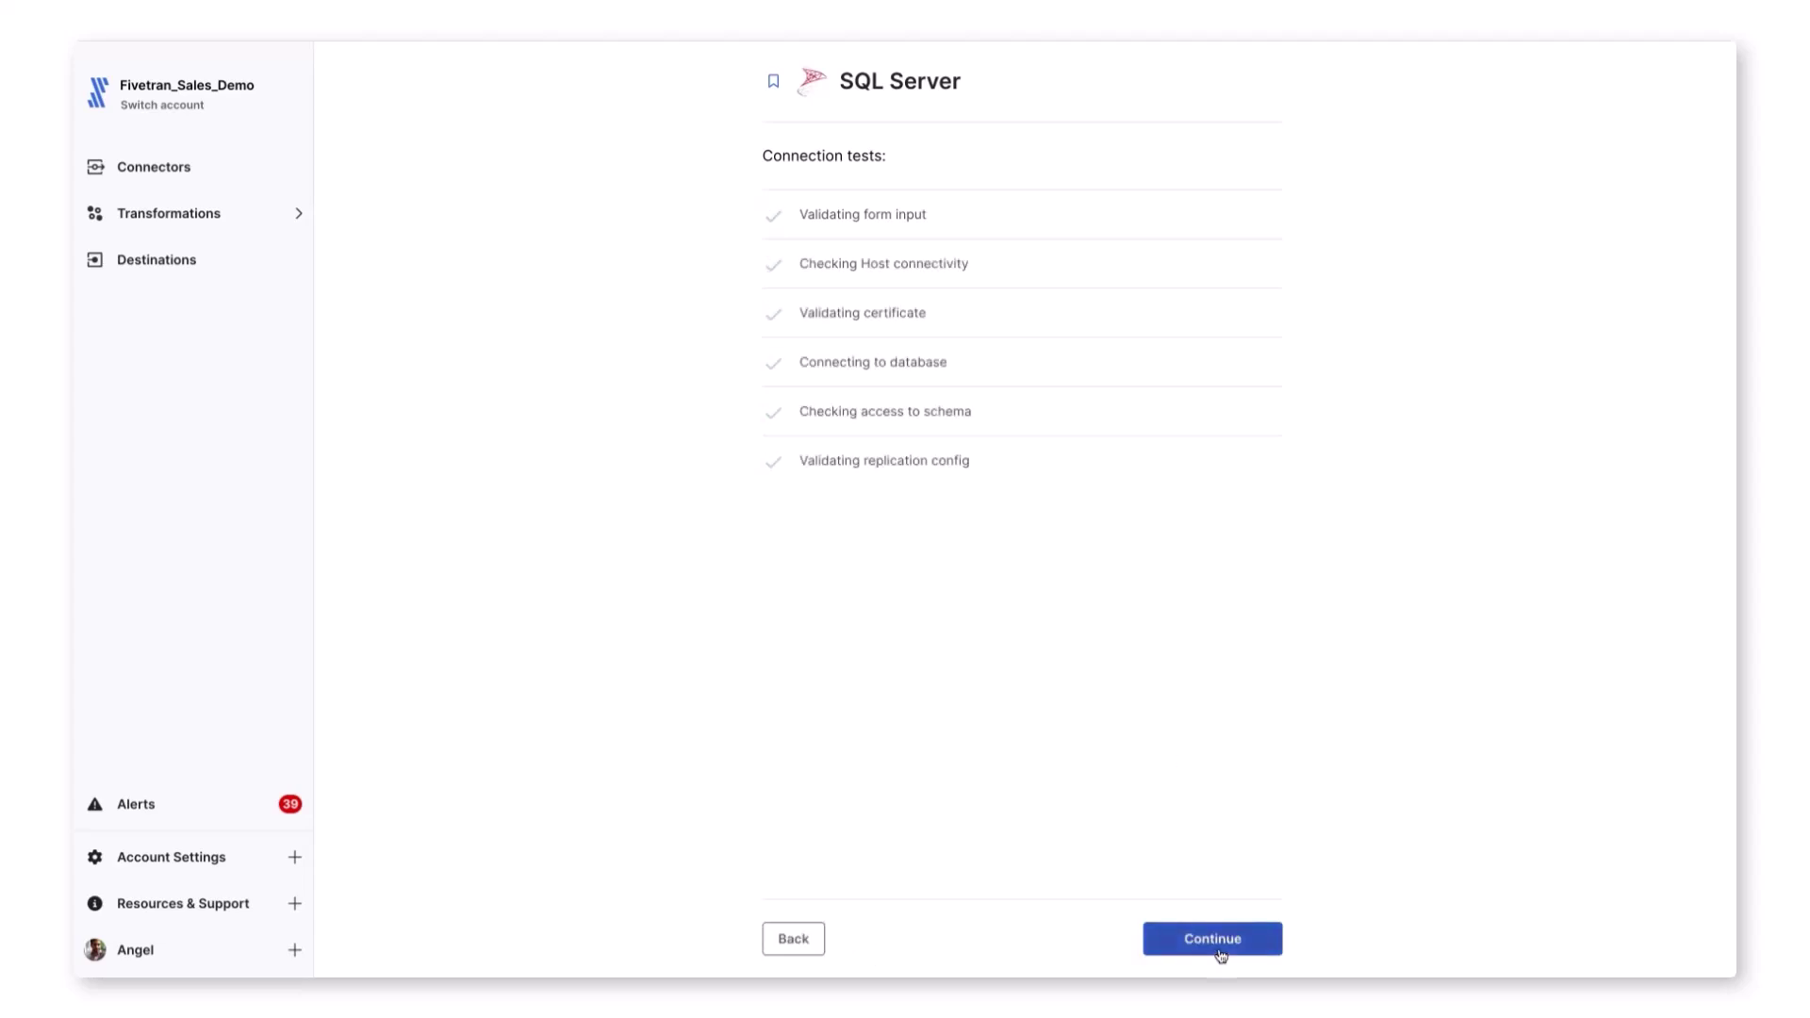
Continue past the passed connection tests and save with all eleven schemas selected
{"action": "left_click", "coordinate": [1222, 941]}
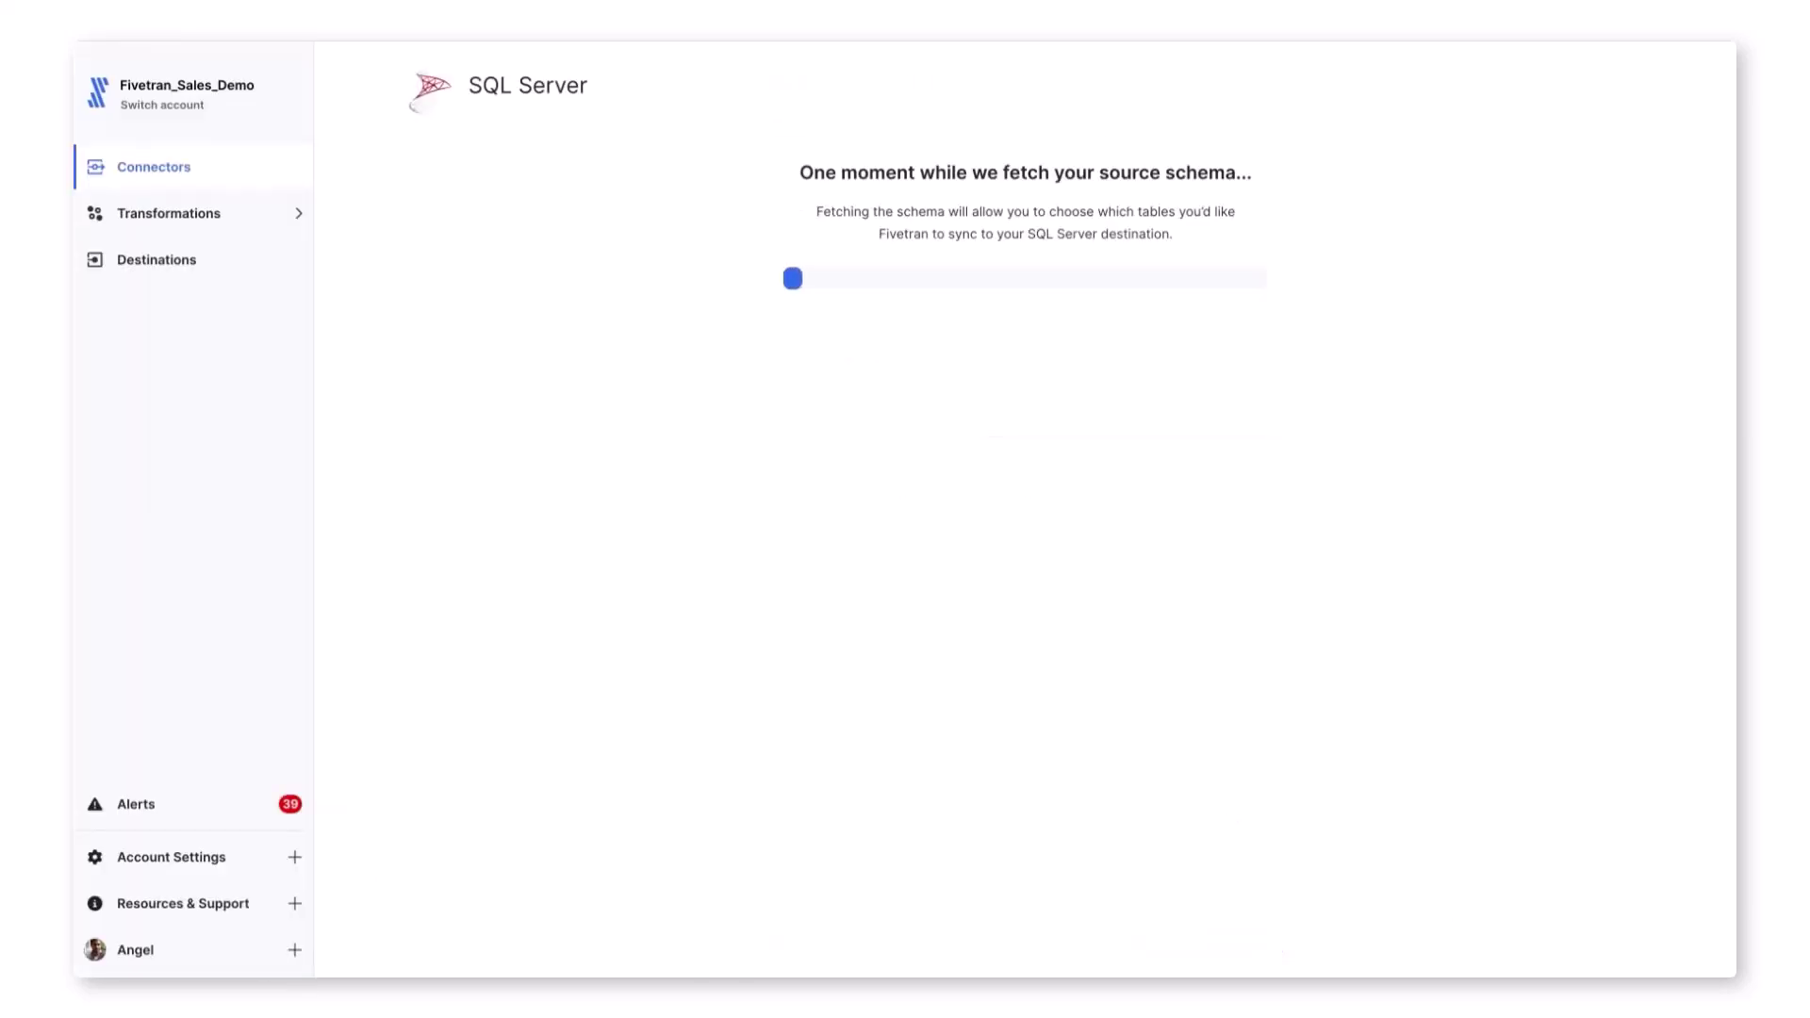
{"action": "mouse_move", "coordinate": [1018, 672]}
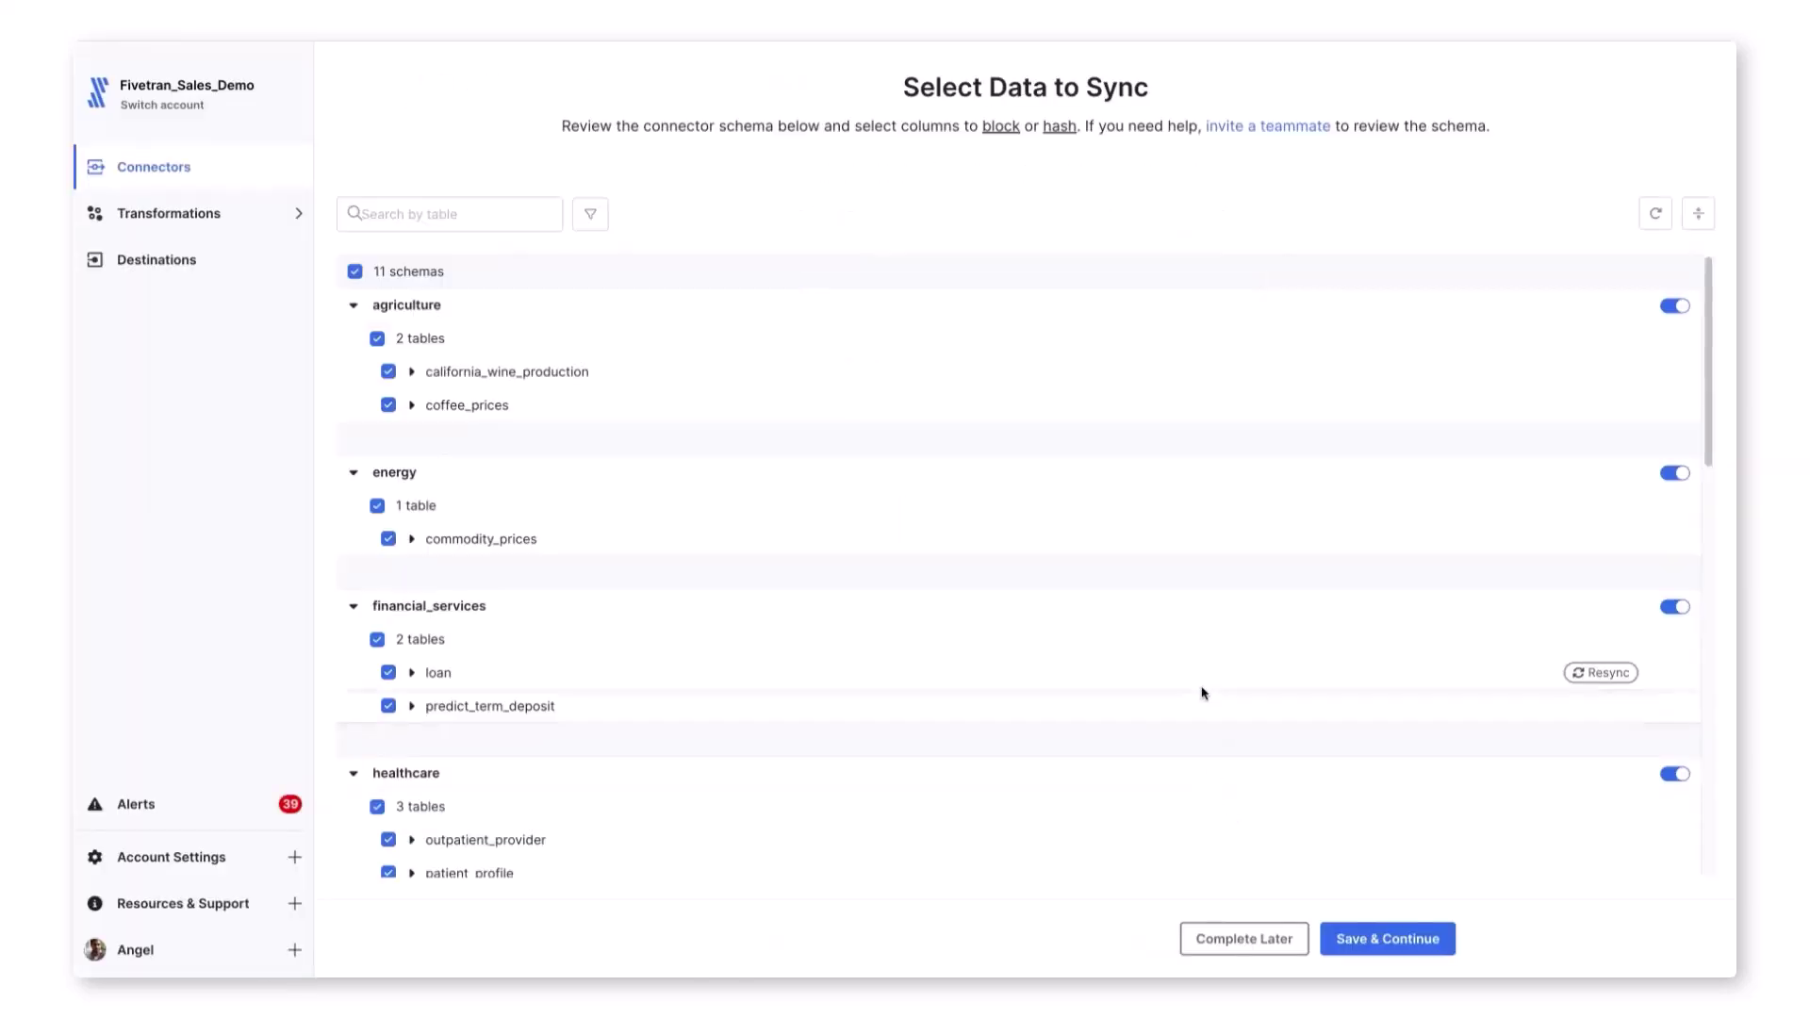
{"action": "scroll", "coordinate": [1173, 644], "scroll_direction": "down", "scroll_amount": 3}
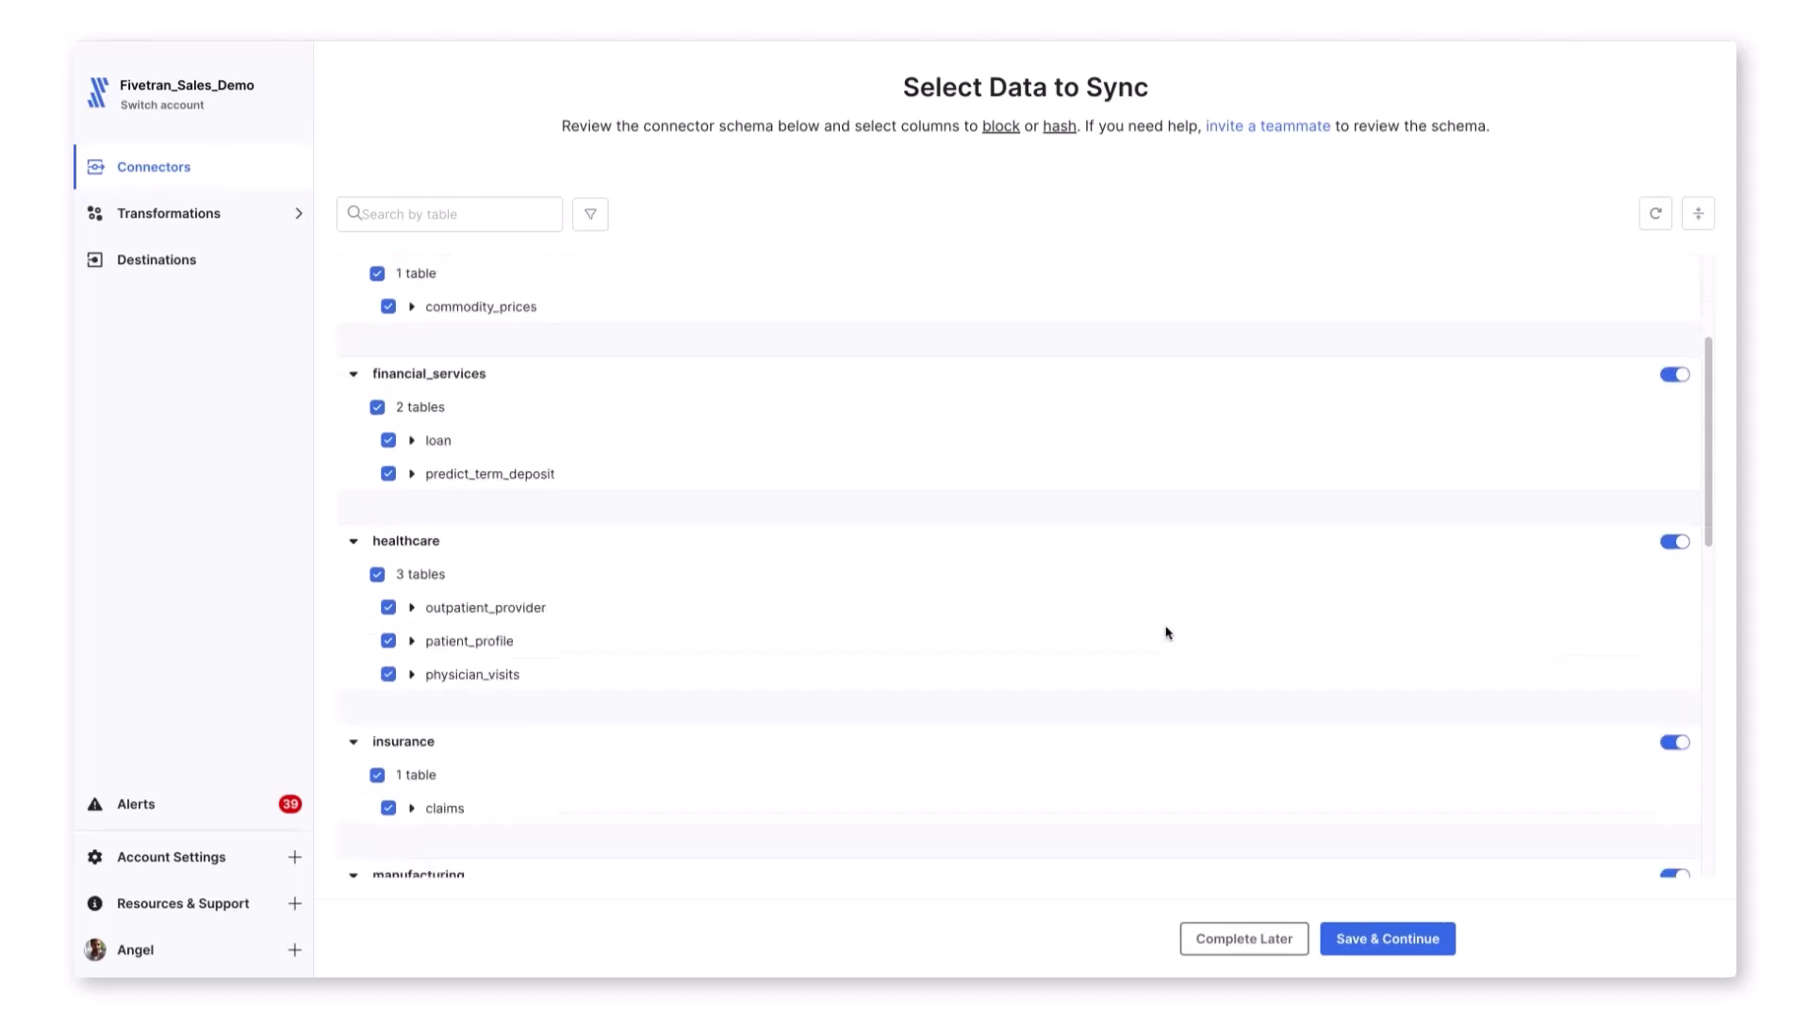
{"action": "scroll", "coordinate": [1163, 631], "scroll_direction": "down", "scroll_amount": 3}
{"action": "scroll", "coordinate": [1163, 632], "scroll_direction": "down", "scroll_amount": 3}
{"action": "scroll", "coordinate": [1163, 631], "scroll_direction": "down", "scroll_amount": 3}
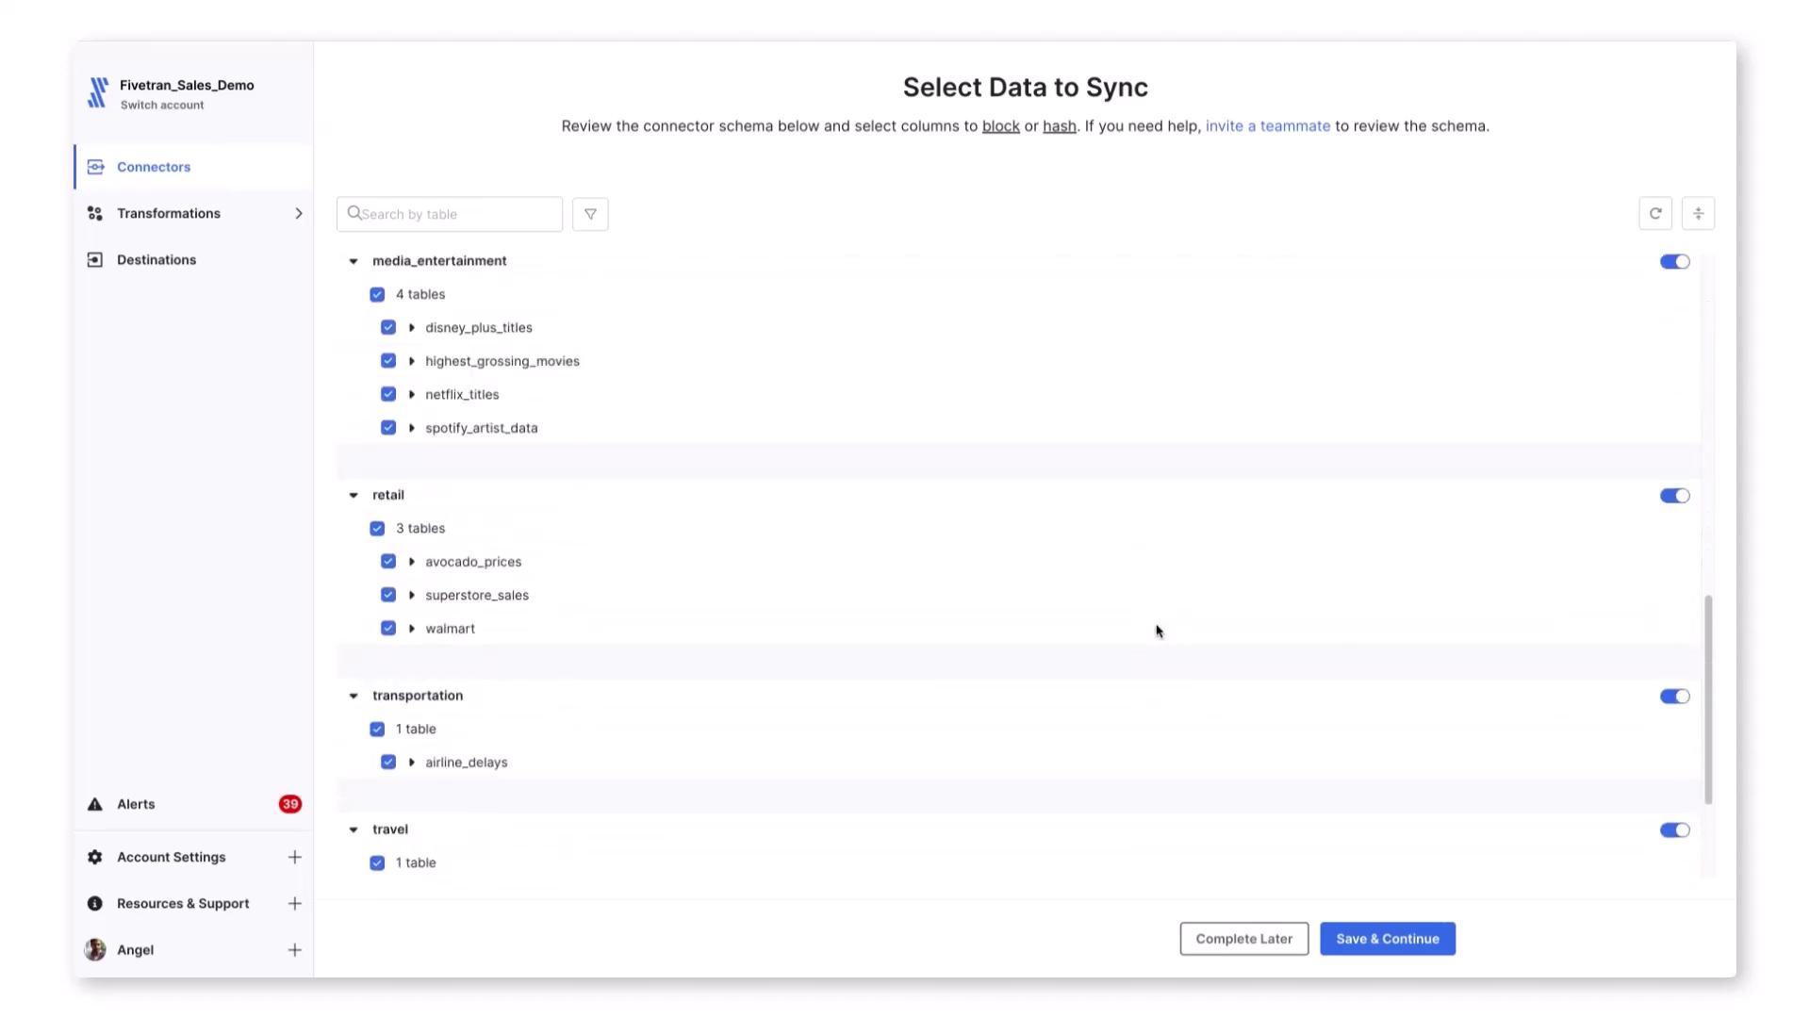
{"action": "scroll", "coordinate": [1152, 631], "scroll_direction": "down", "scroll_amount": 3}
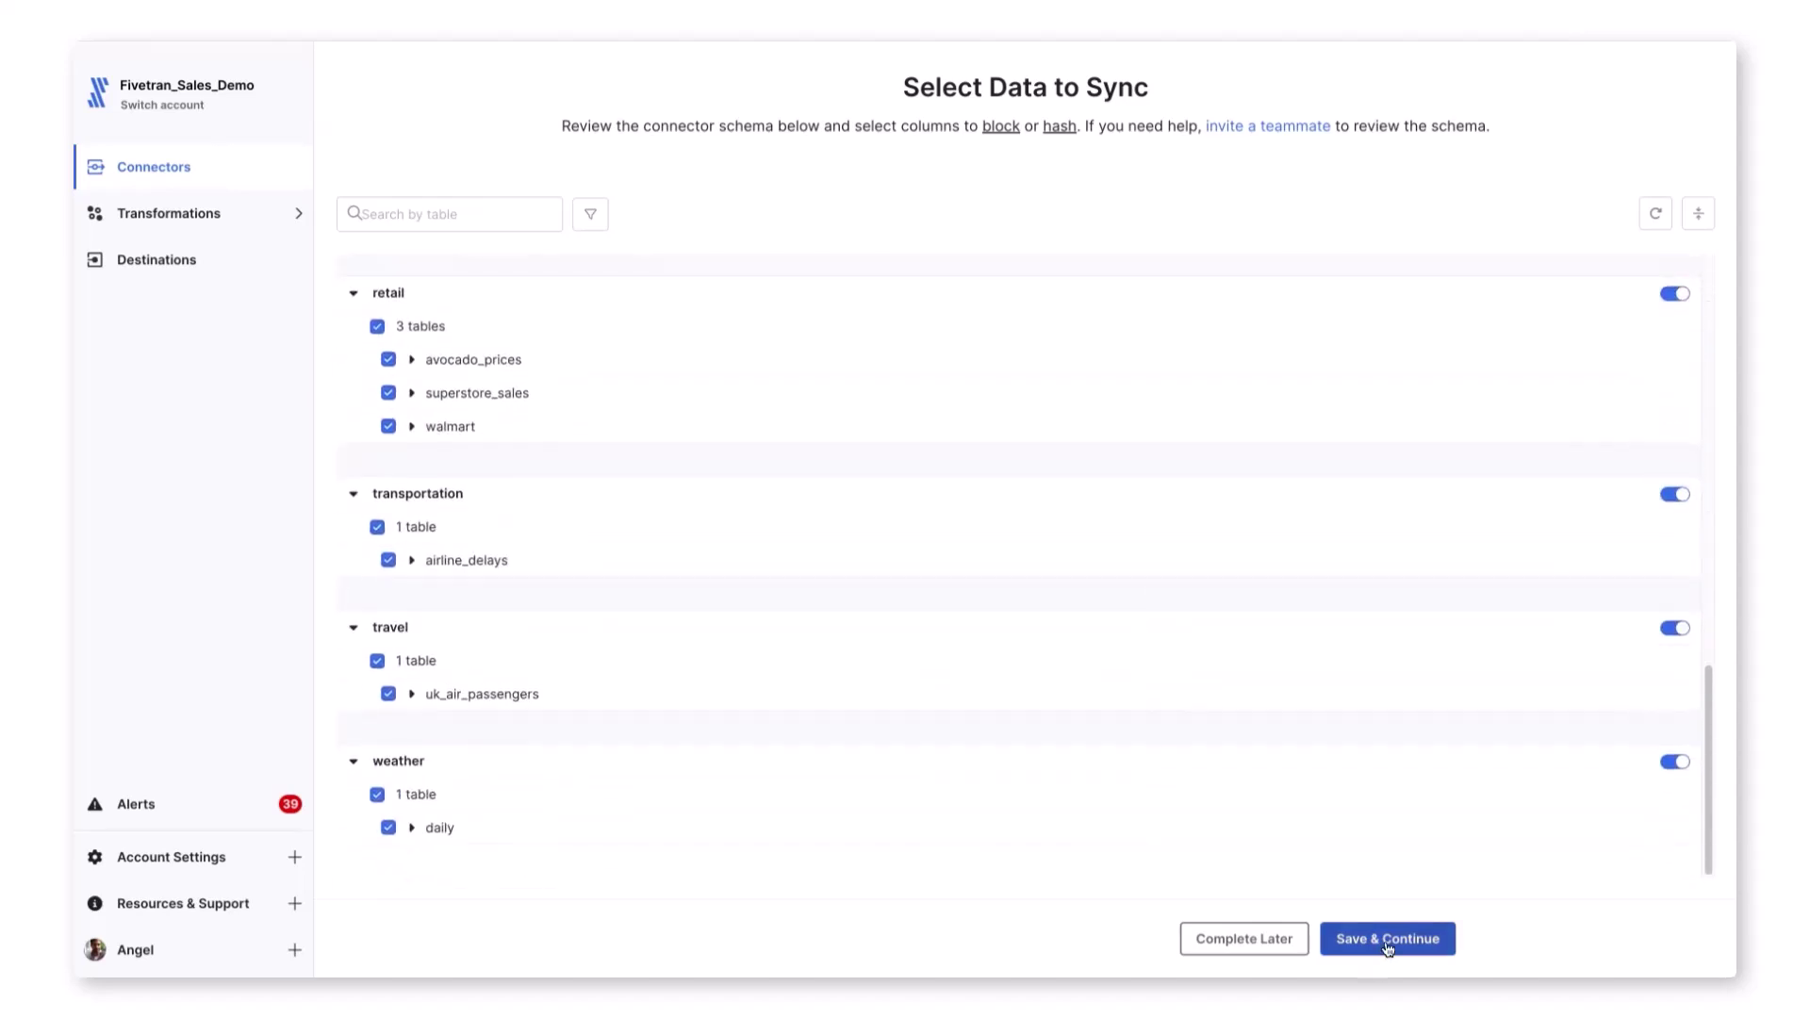
{"action": "left_click", "coordinate": [1387, 944]}
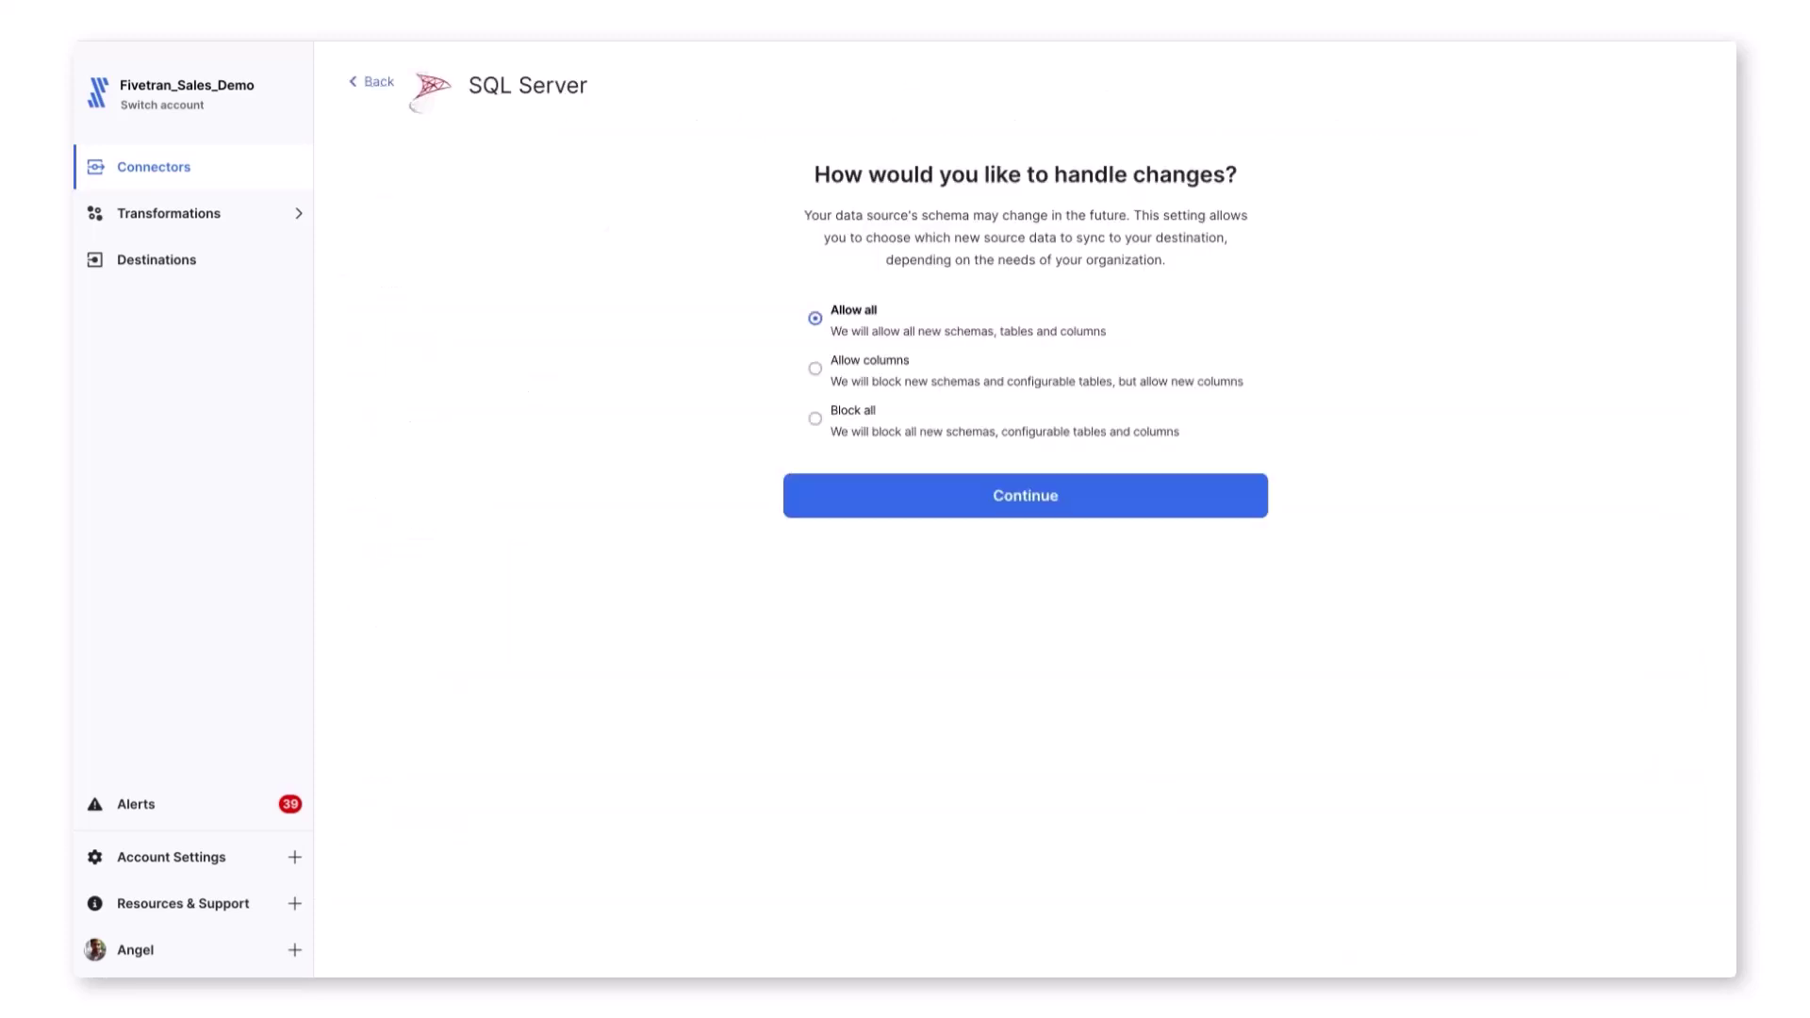
Keep Allow all for schema changes and run the initial sync to 314,081 rows
{"action": "left_click", "coordinate": [1048, 504]}
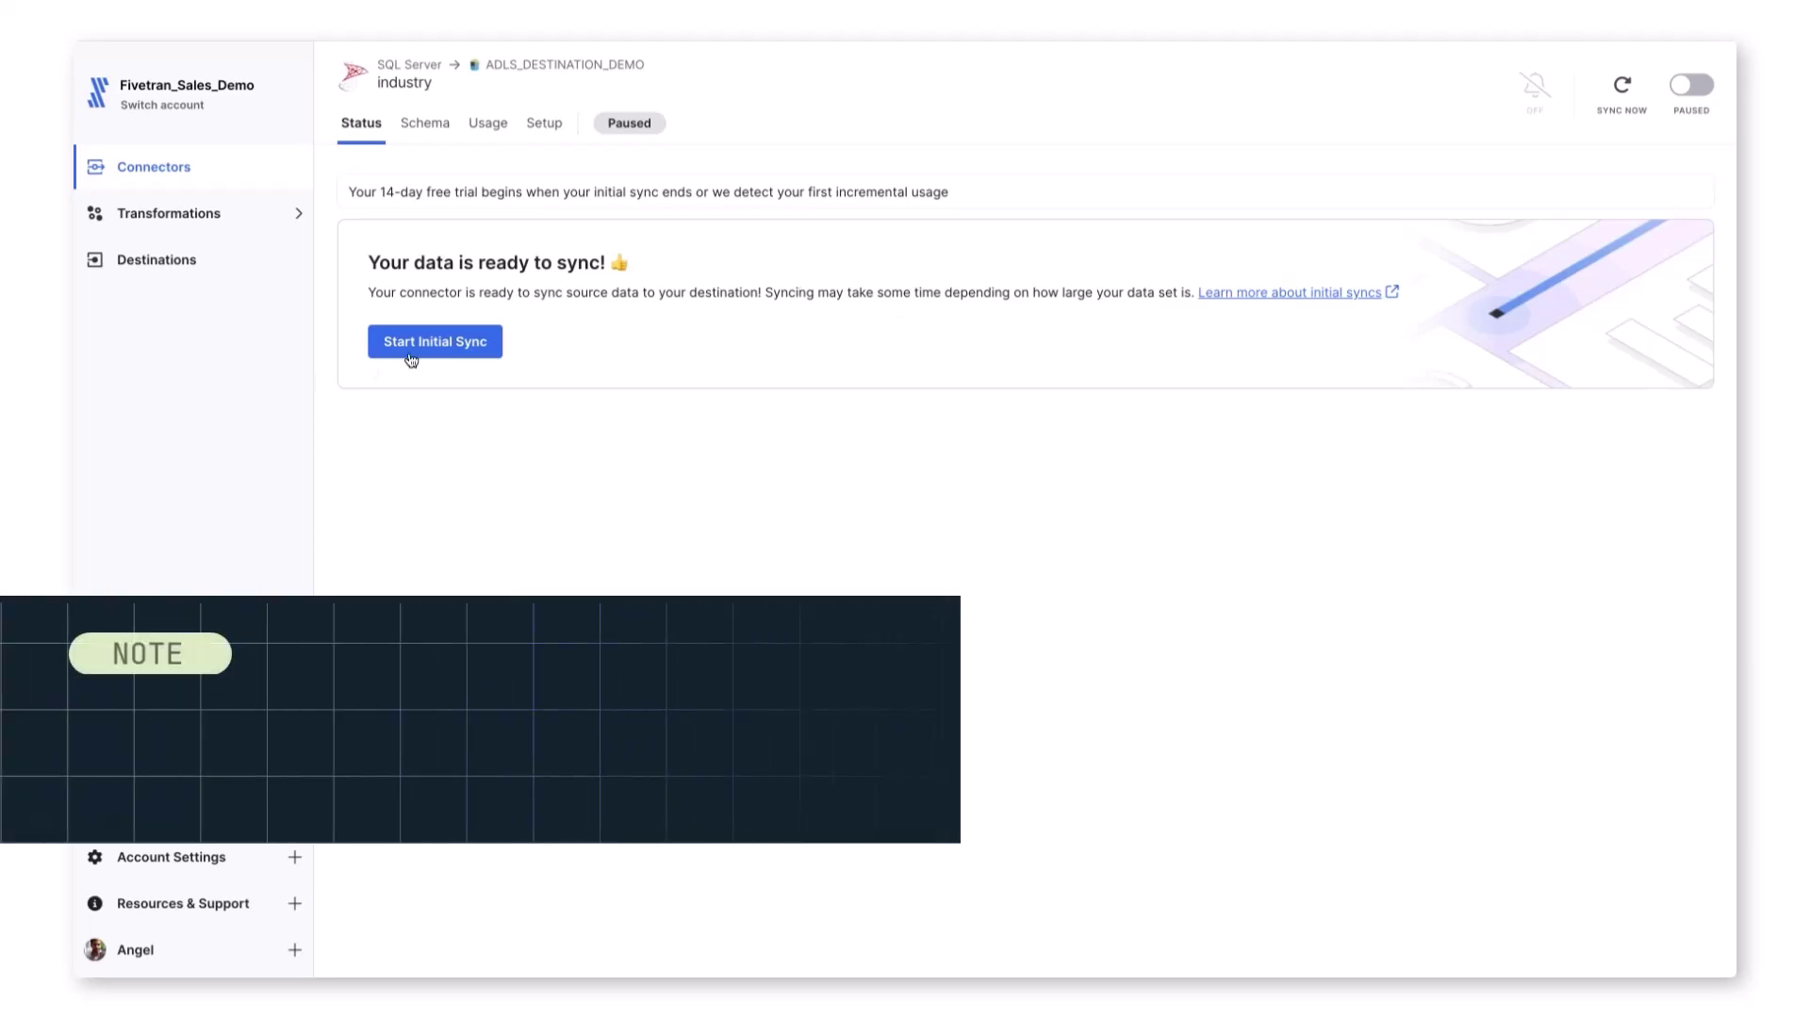
{"action": "left_click", "coordinate": [434, 341]}
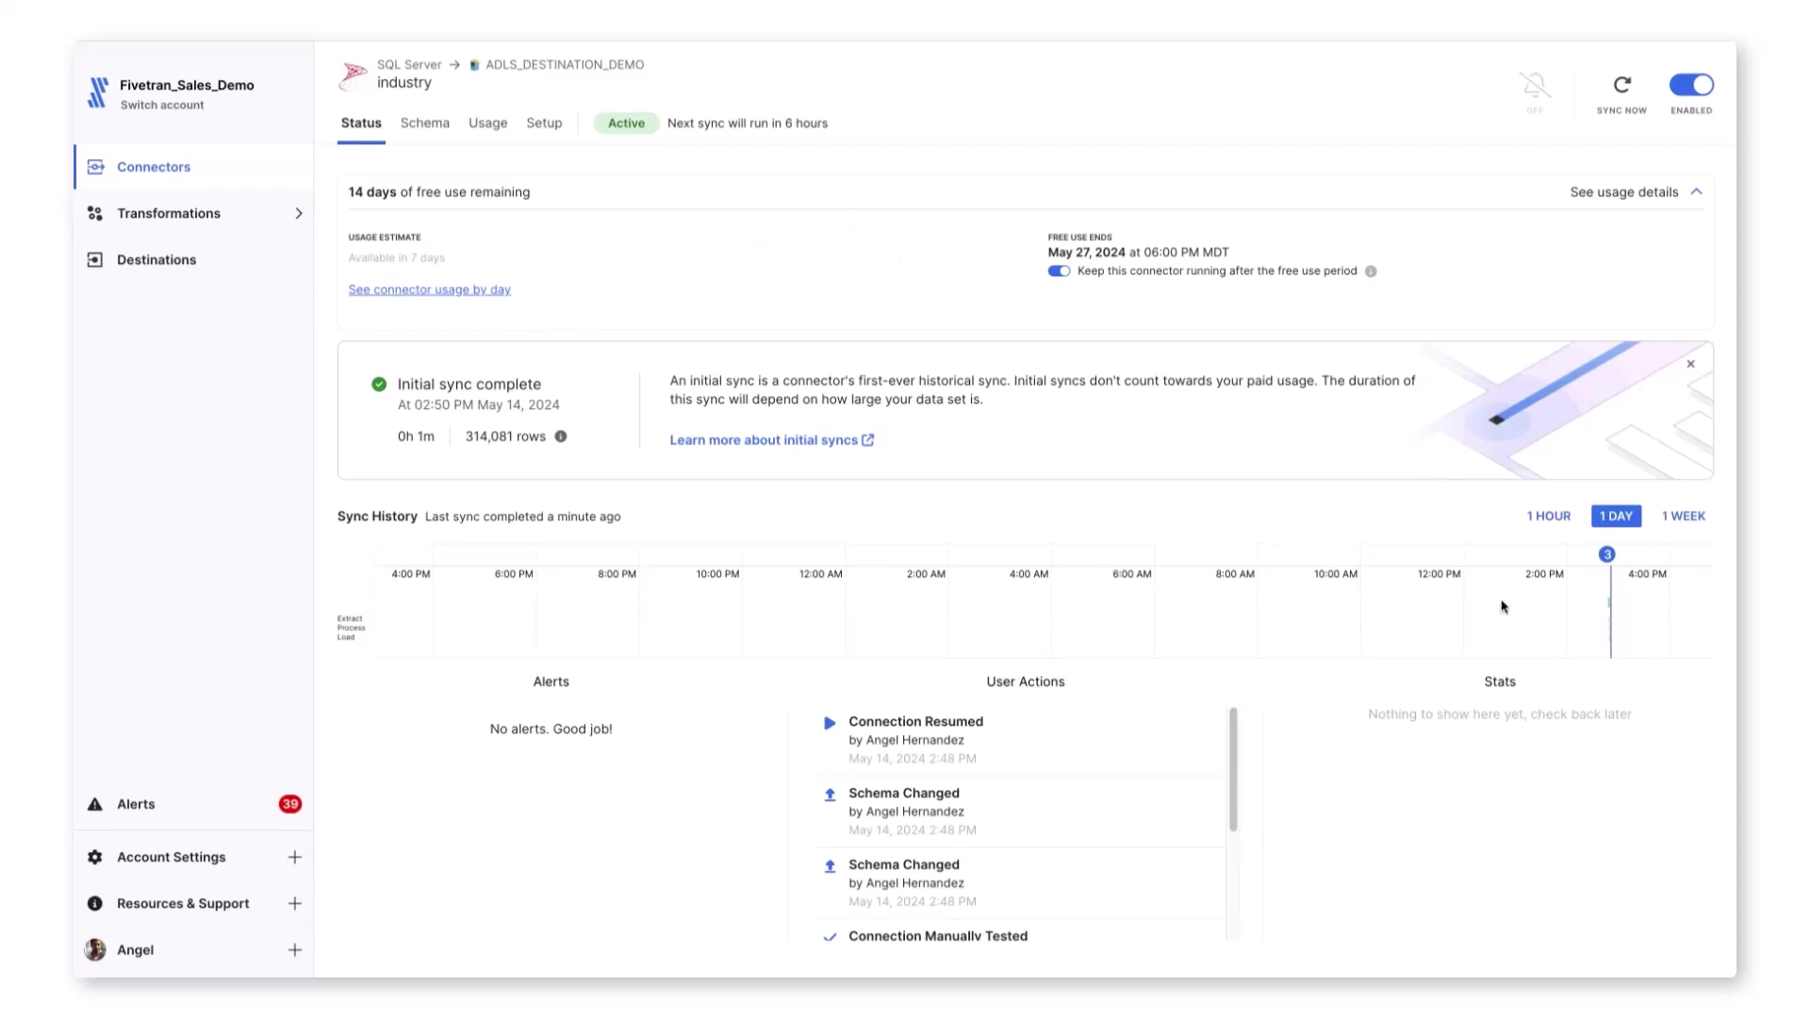
Filter sync history to the last hour, then list the tsadlsaccountdemo storage account's containers
{"action": "left_click", "coordinate": [1550, 517]}
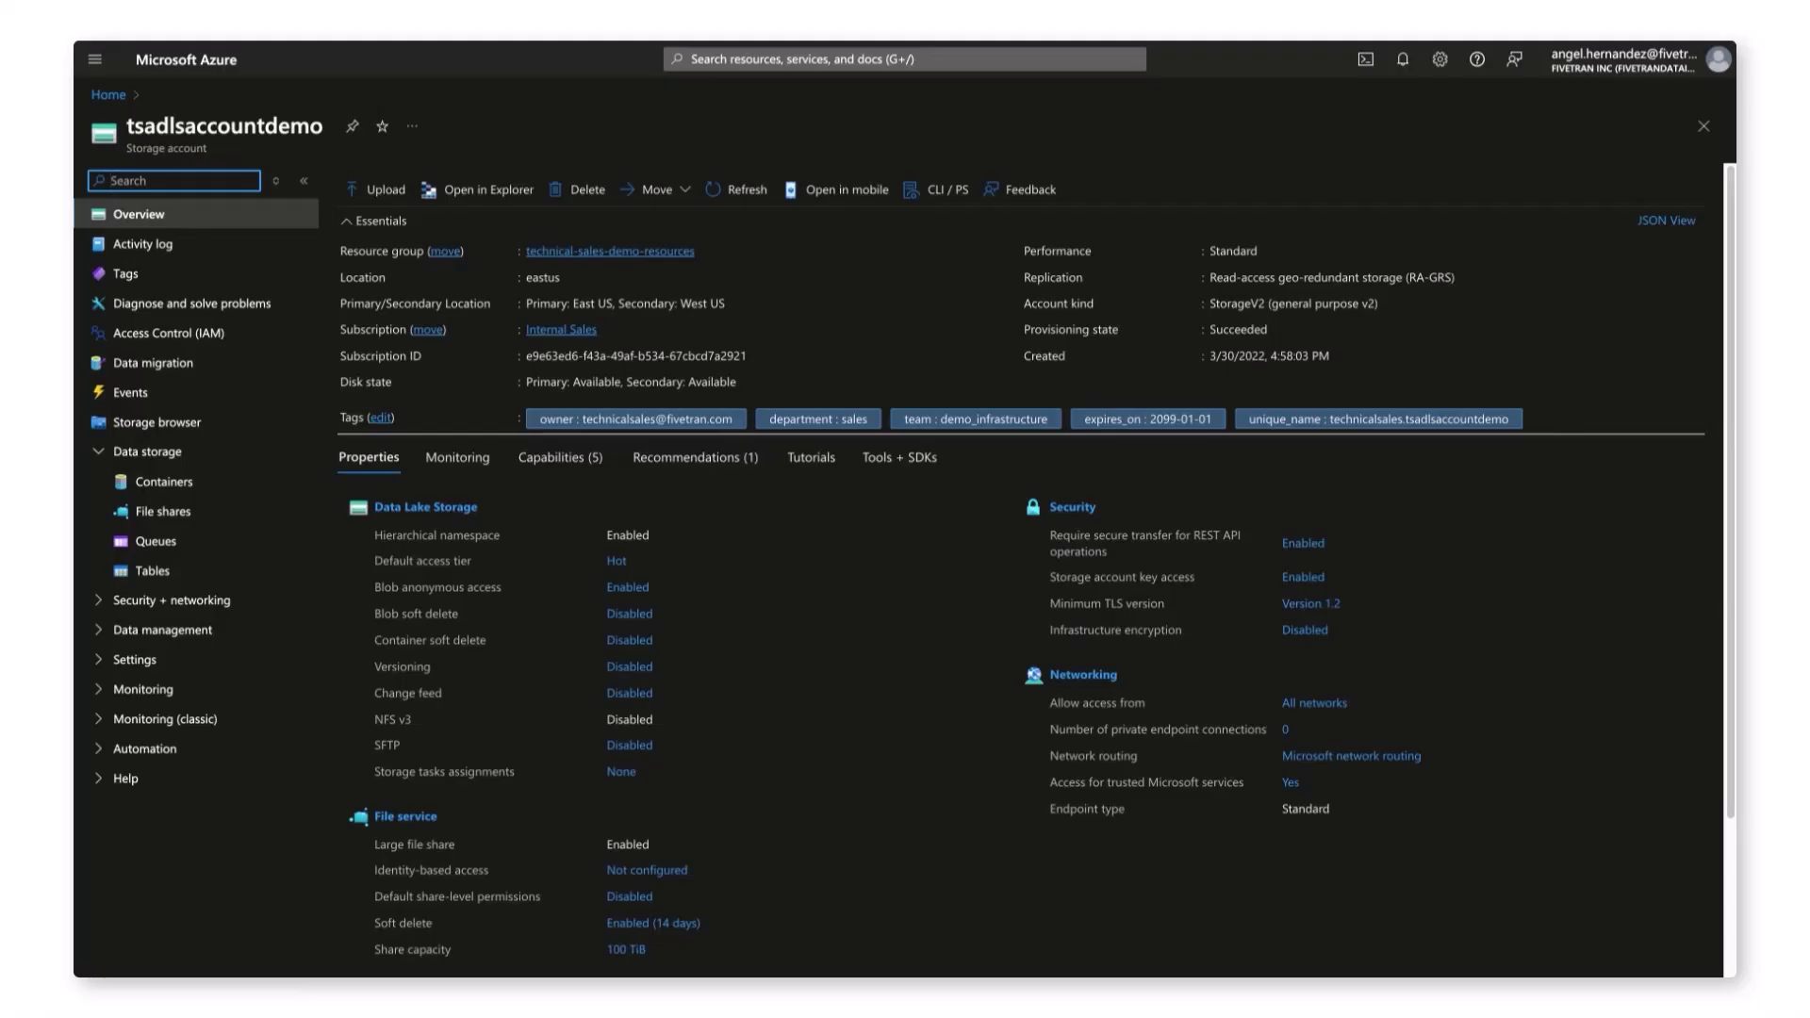
{"action": "left_click", "coordinate": [155, 482]}
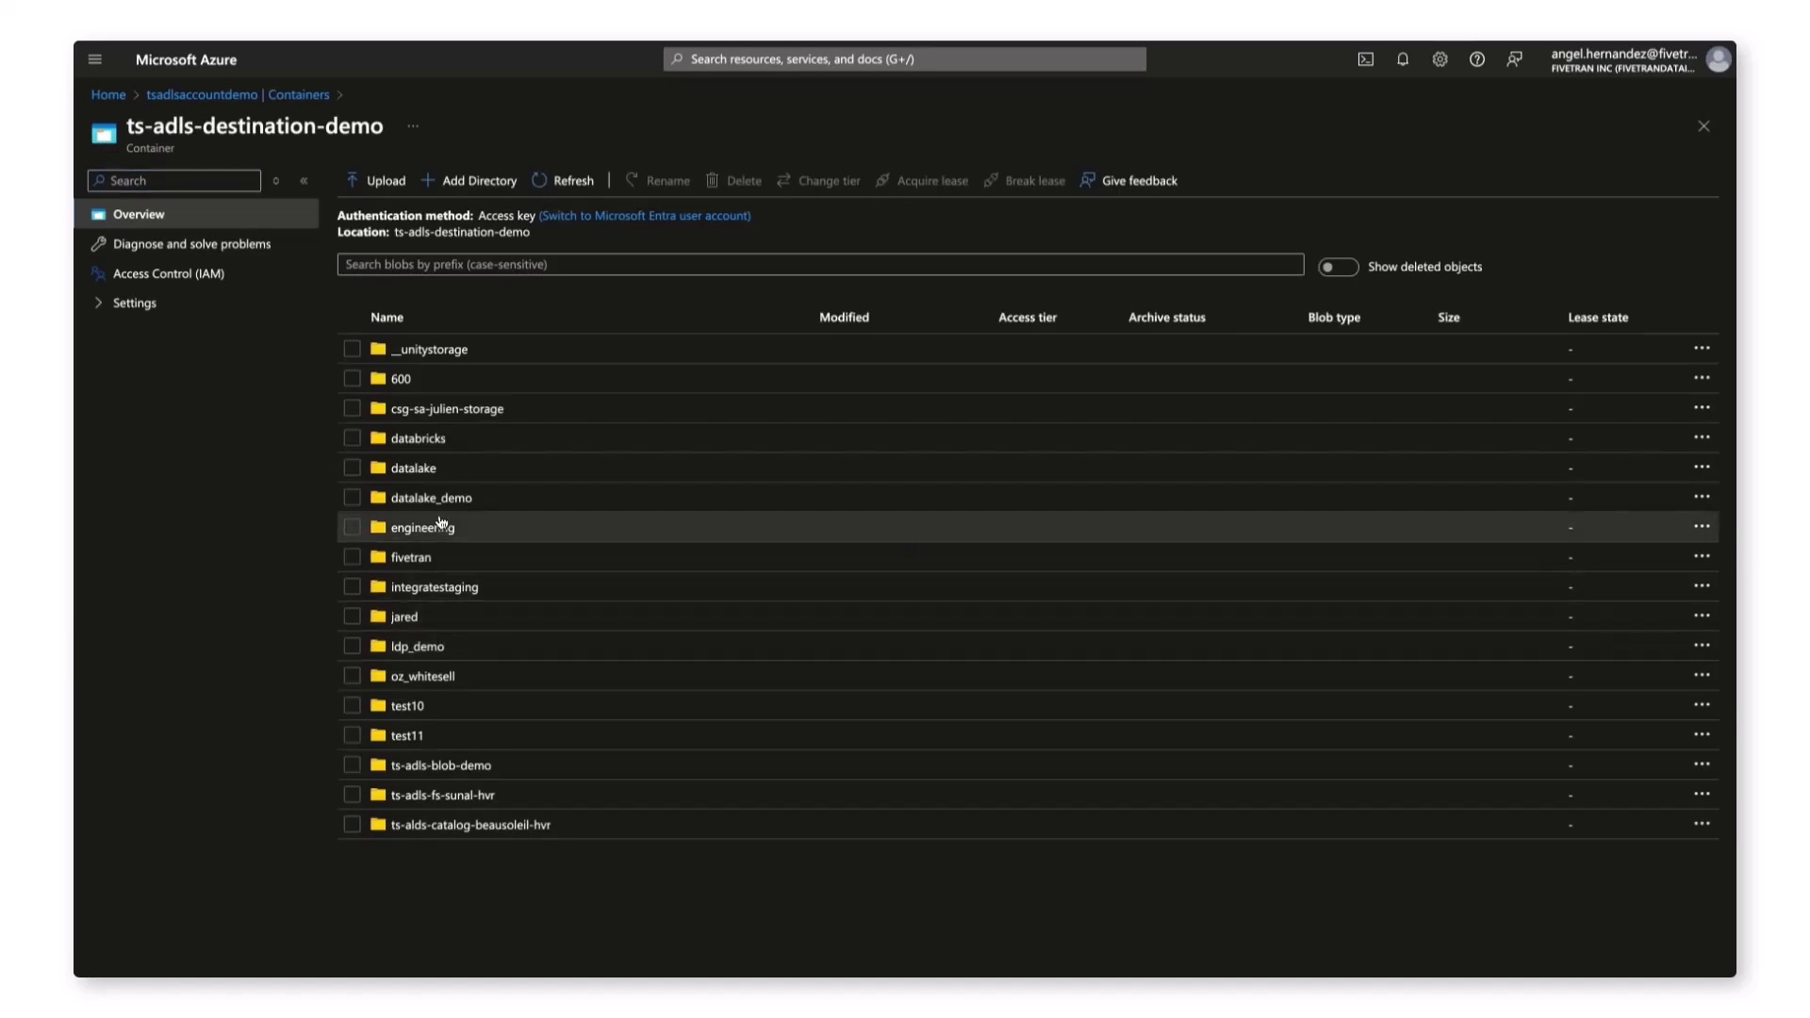
Open the datalake_demo folder inside the ts-adls-destination-demo container
{"action": "left_click", "coordinate": [432, 499]}
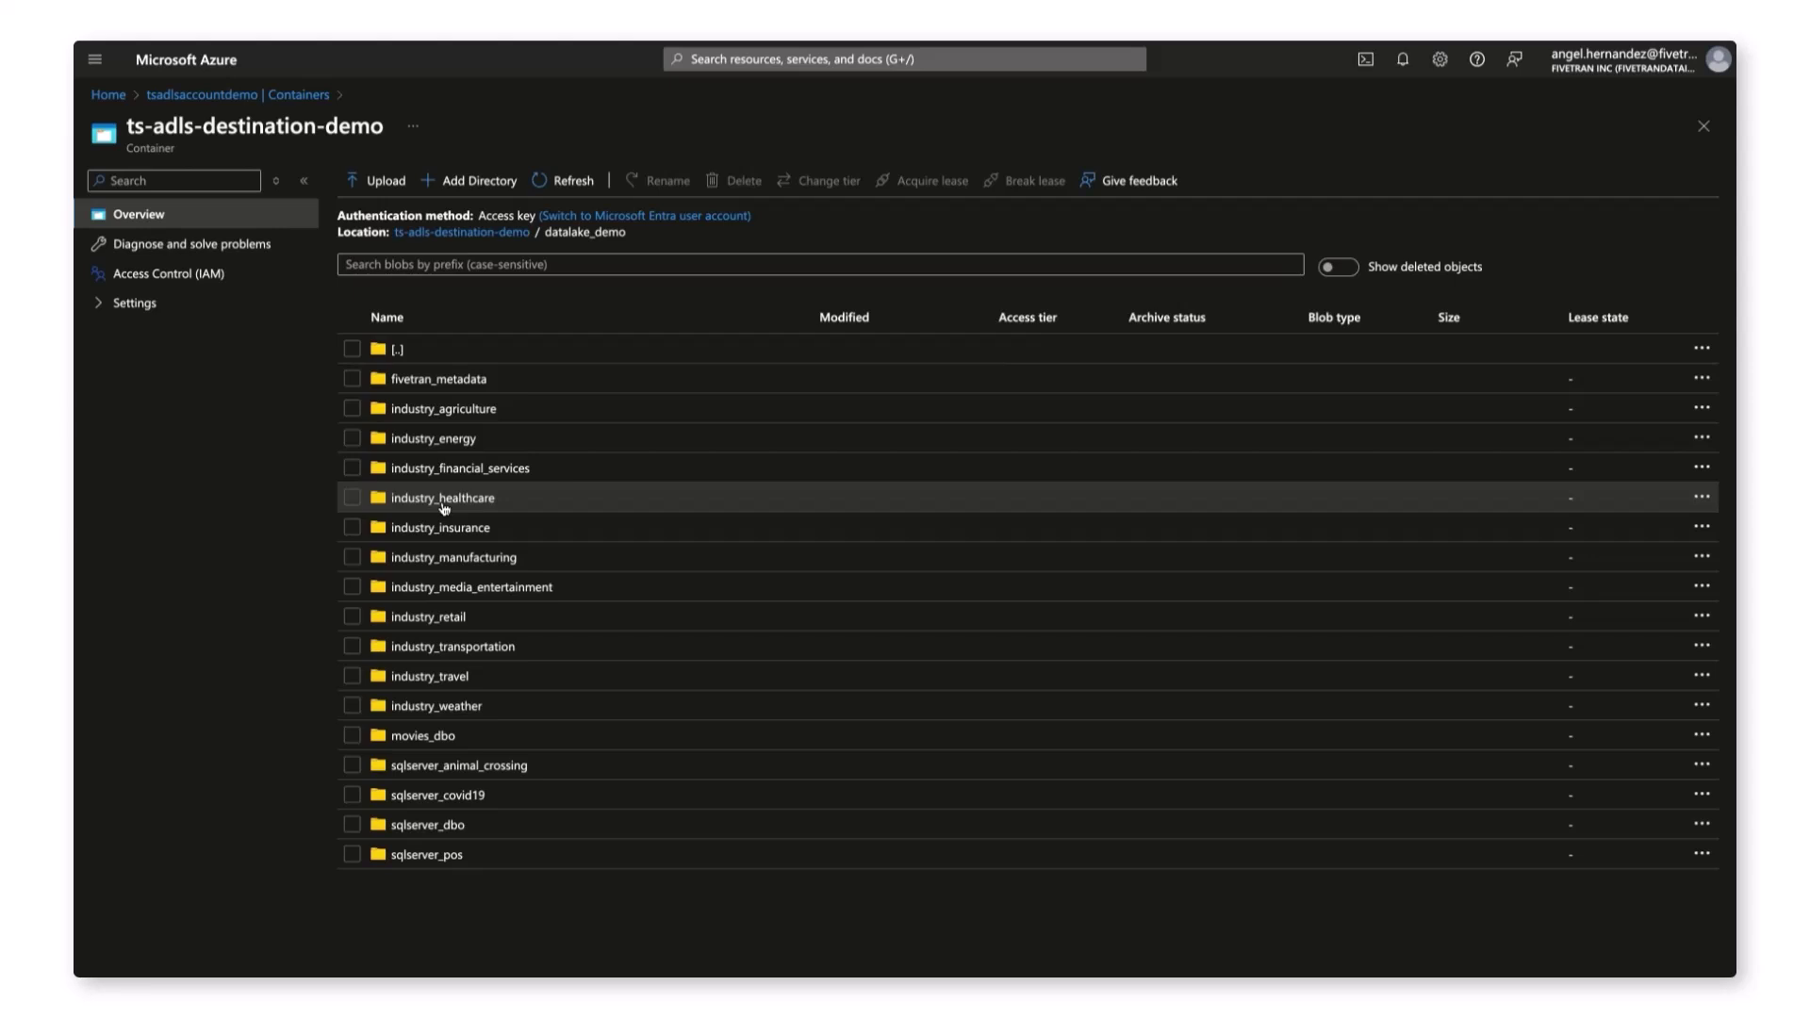
Browse into industry_retail/superstore_sales and inspect its _delta_log folder
{"action": "left_click", "coordinate": [427, 618]}
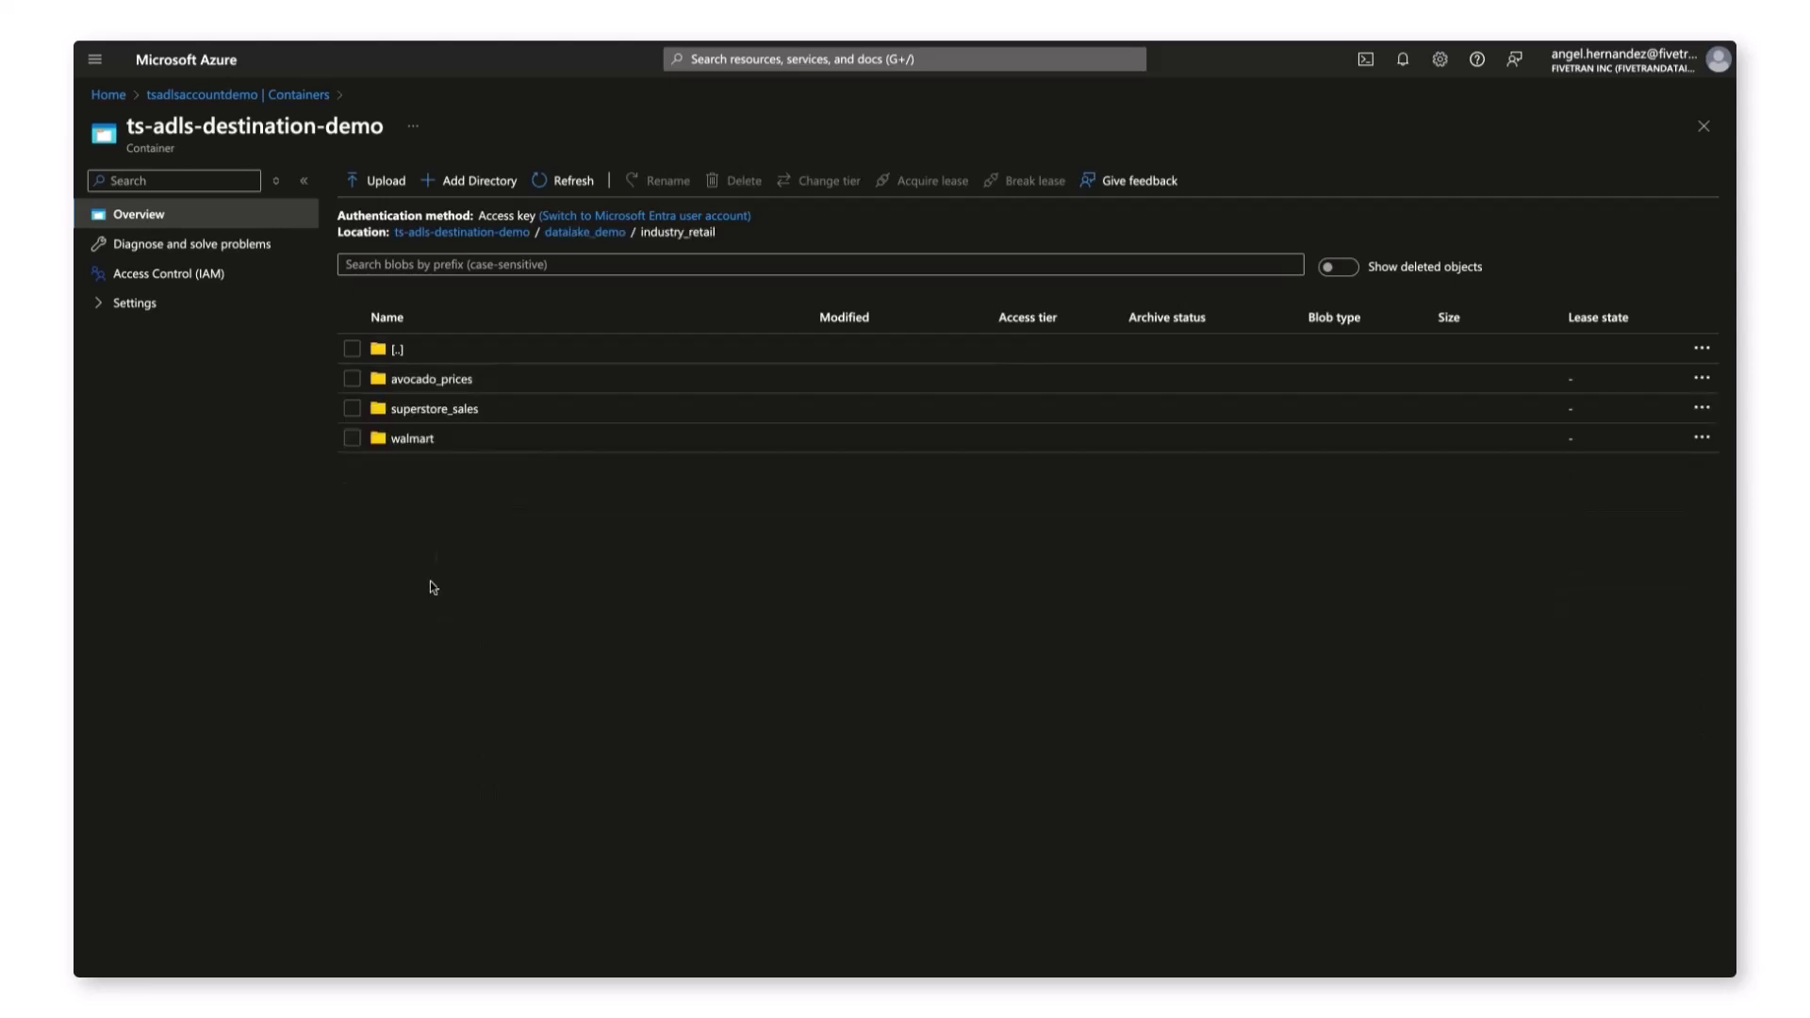
{"action": "left_click", "coordinate": [467, 412]}
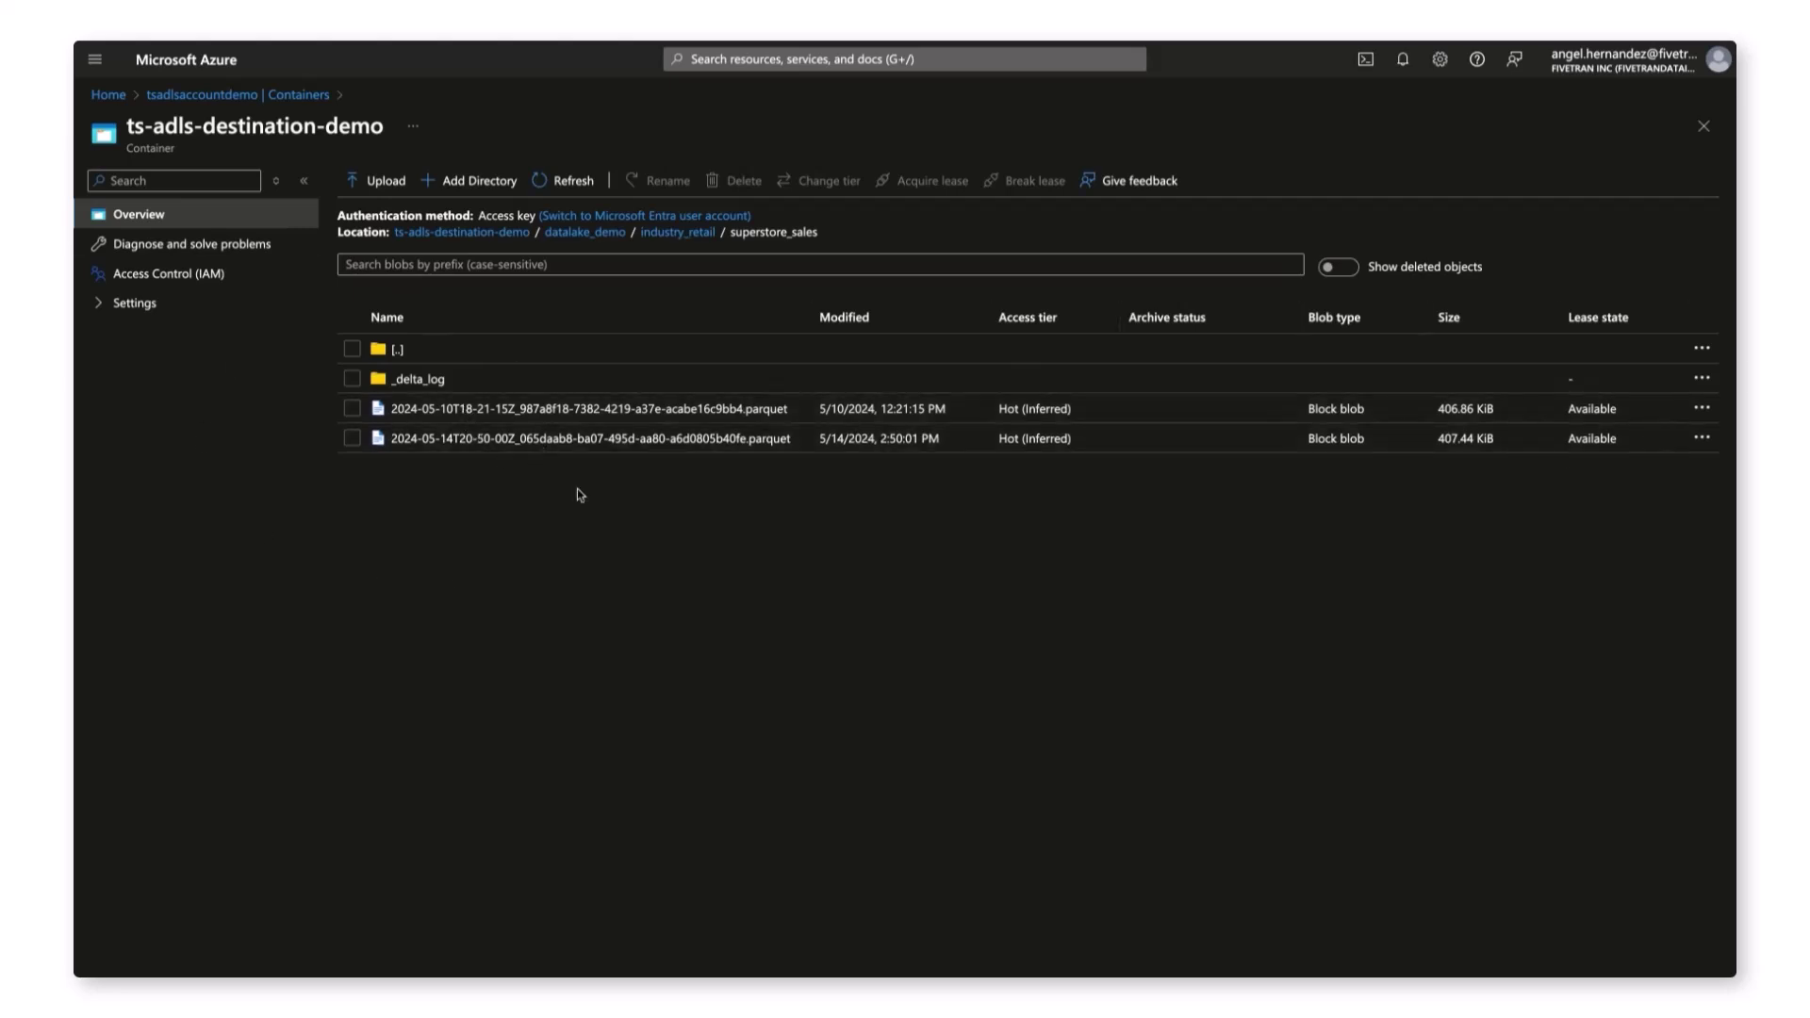
{"action": "left_click", "coordinate": [424, 379]}
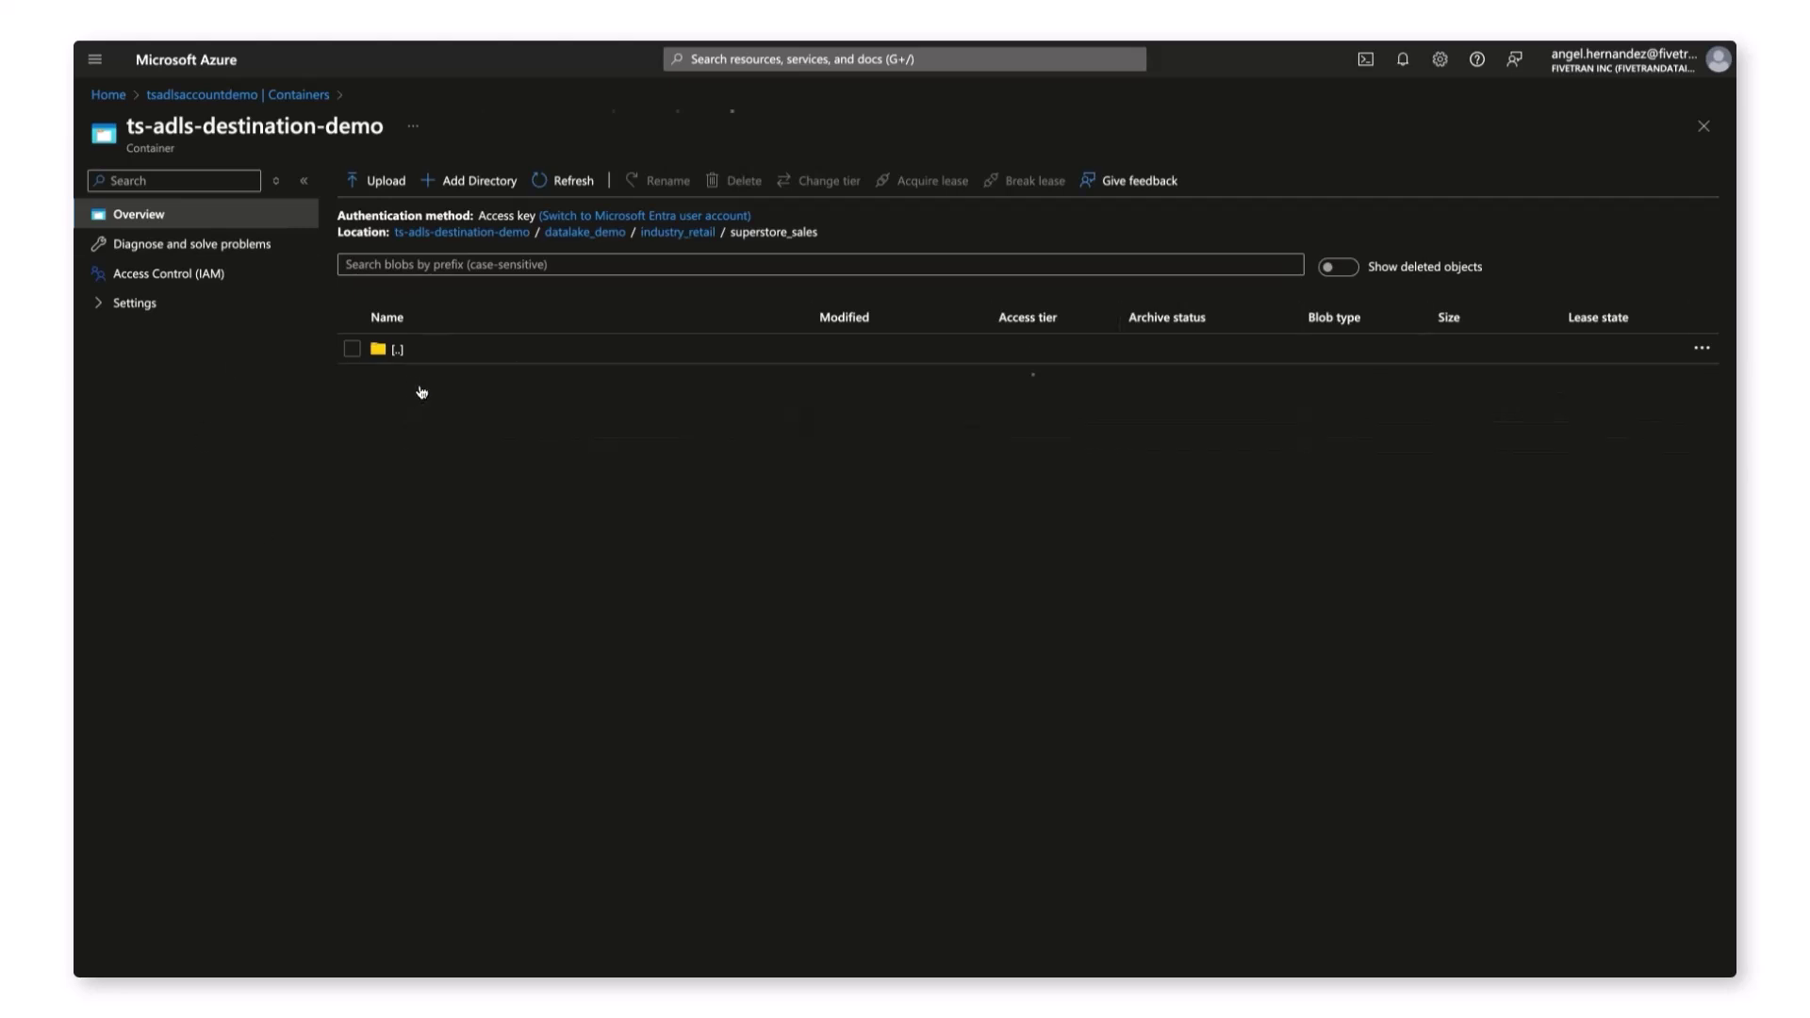
View blob properties of both superstore_sales parquet files, ending on the 5/14/2024 file (407.44 KiB)
{"action": "left_click", "coordinate": [397, 349]}
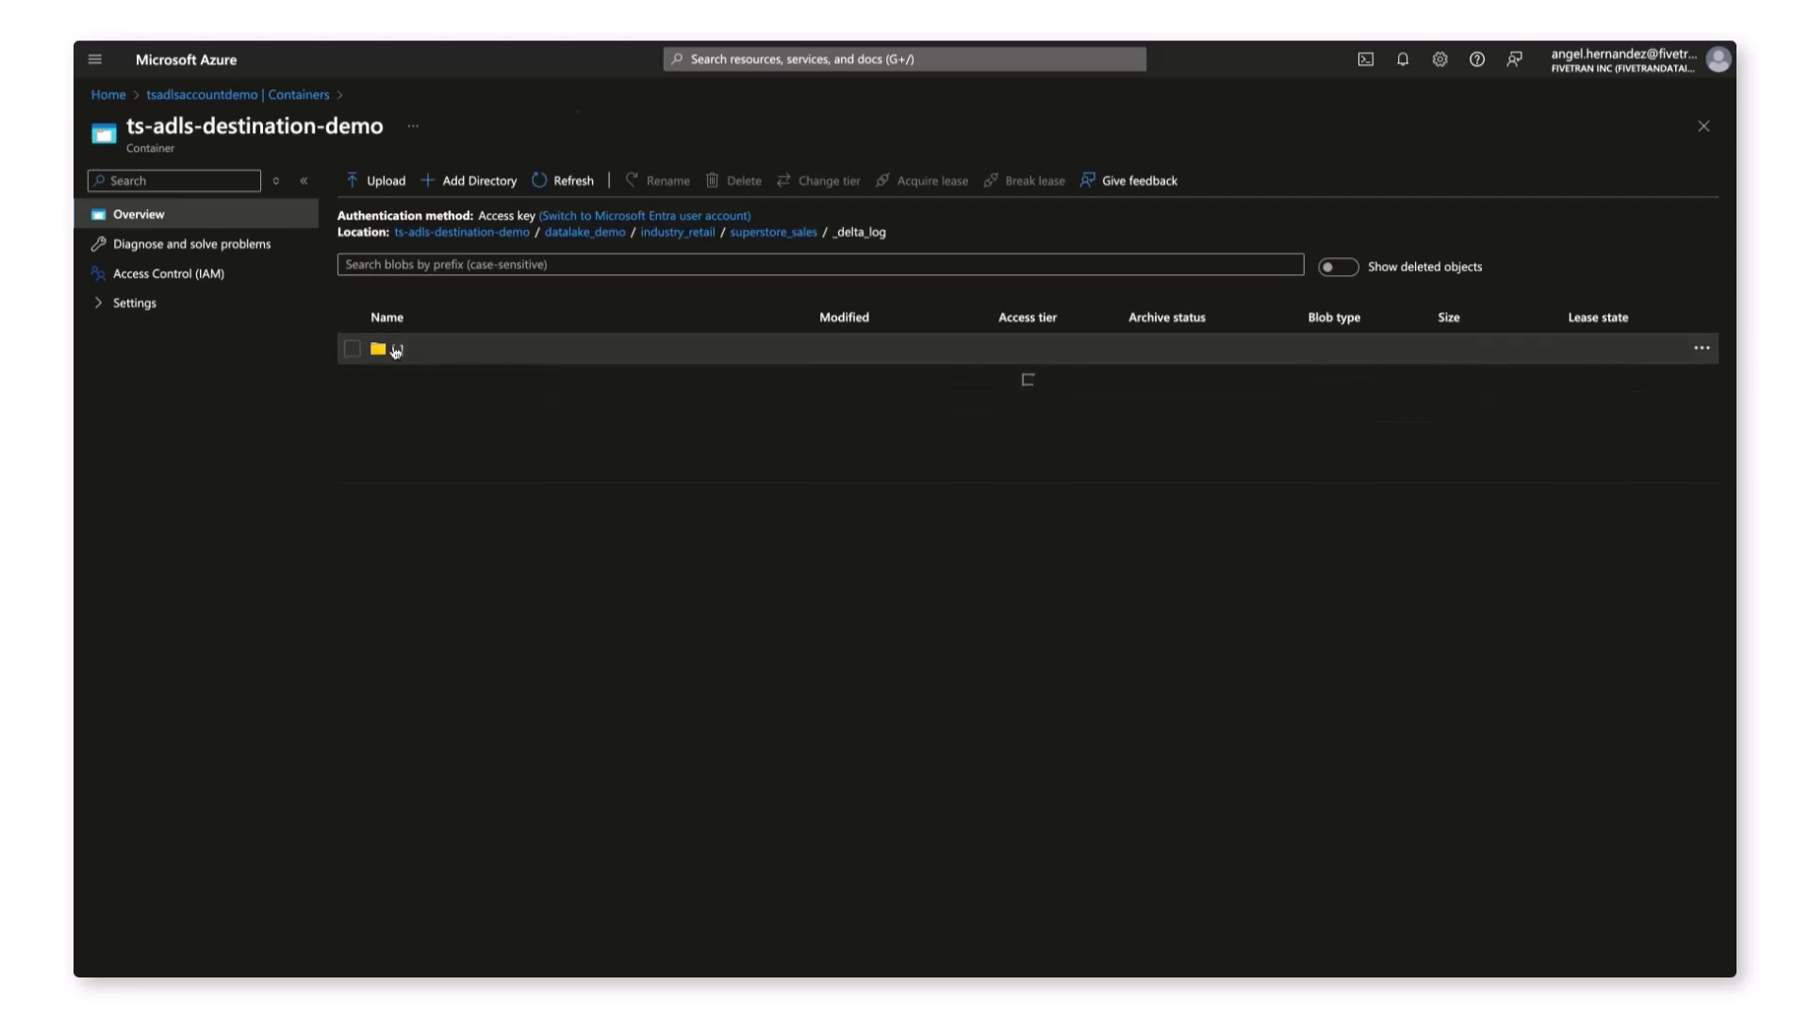
{"action": "left_click", "coordinate": [457, 410]}
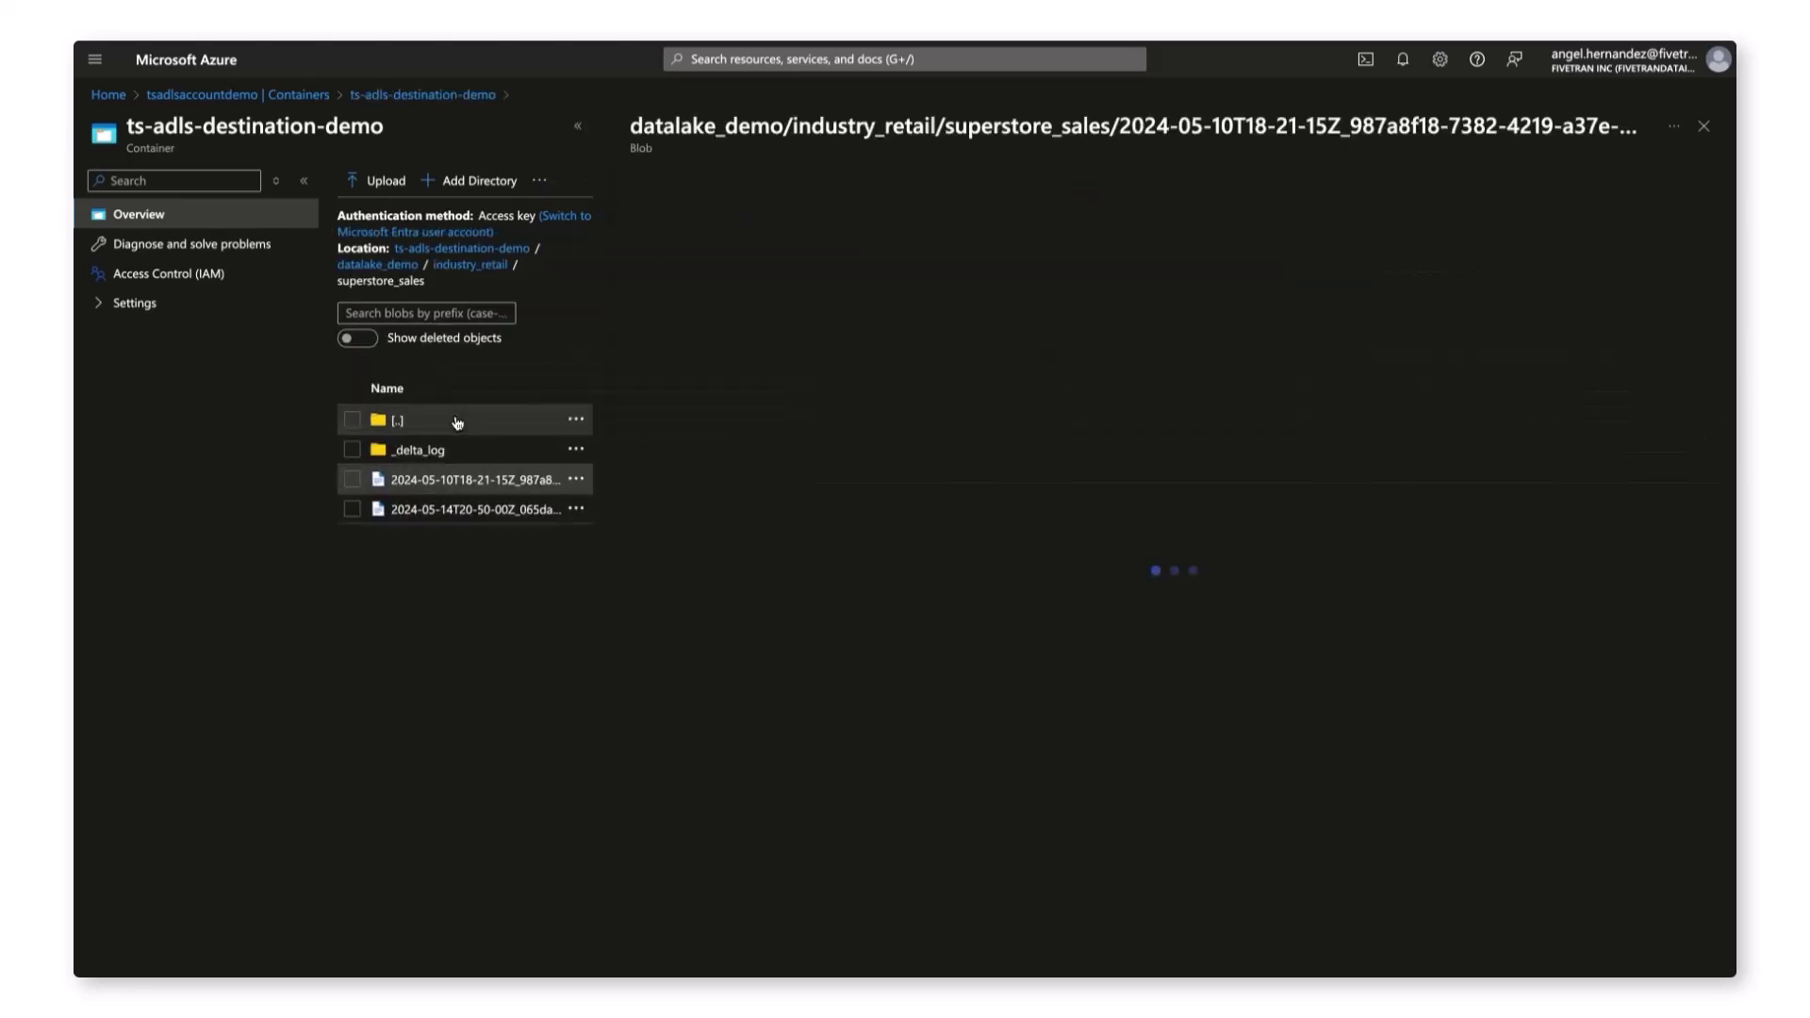
{"action": "left_click", "coordinate": [447, 510]}
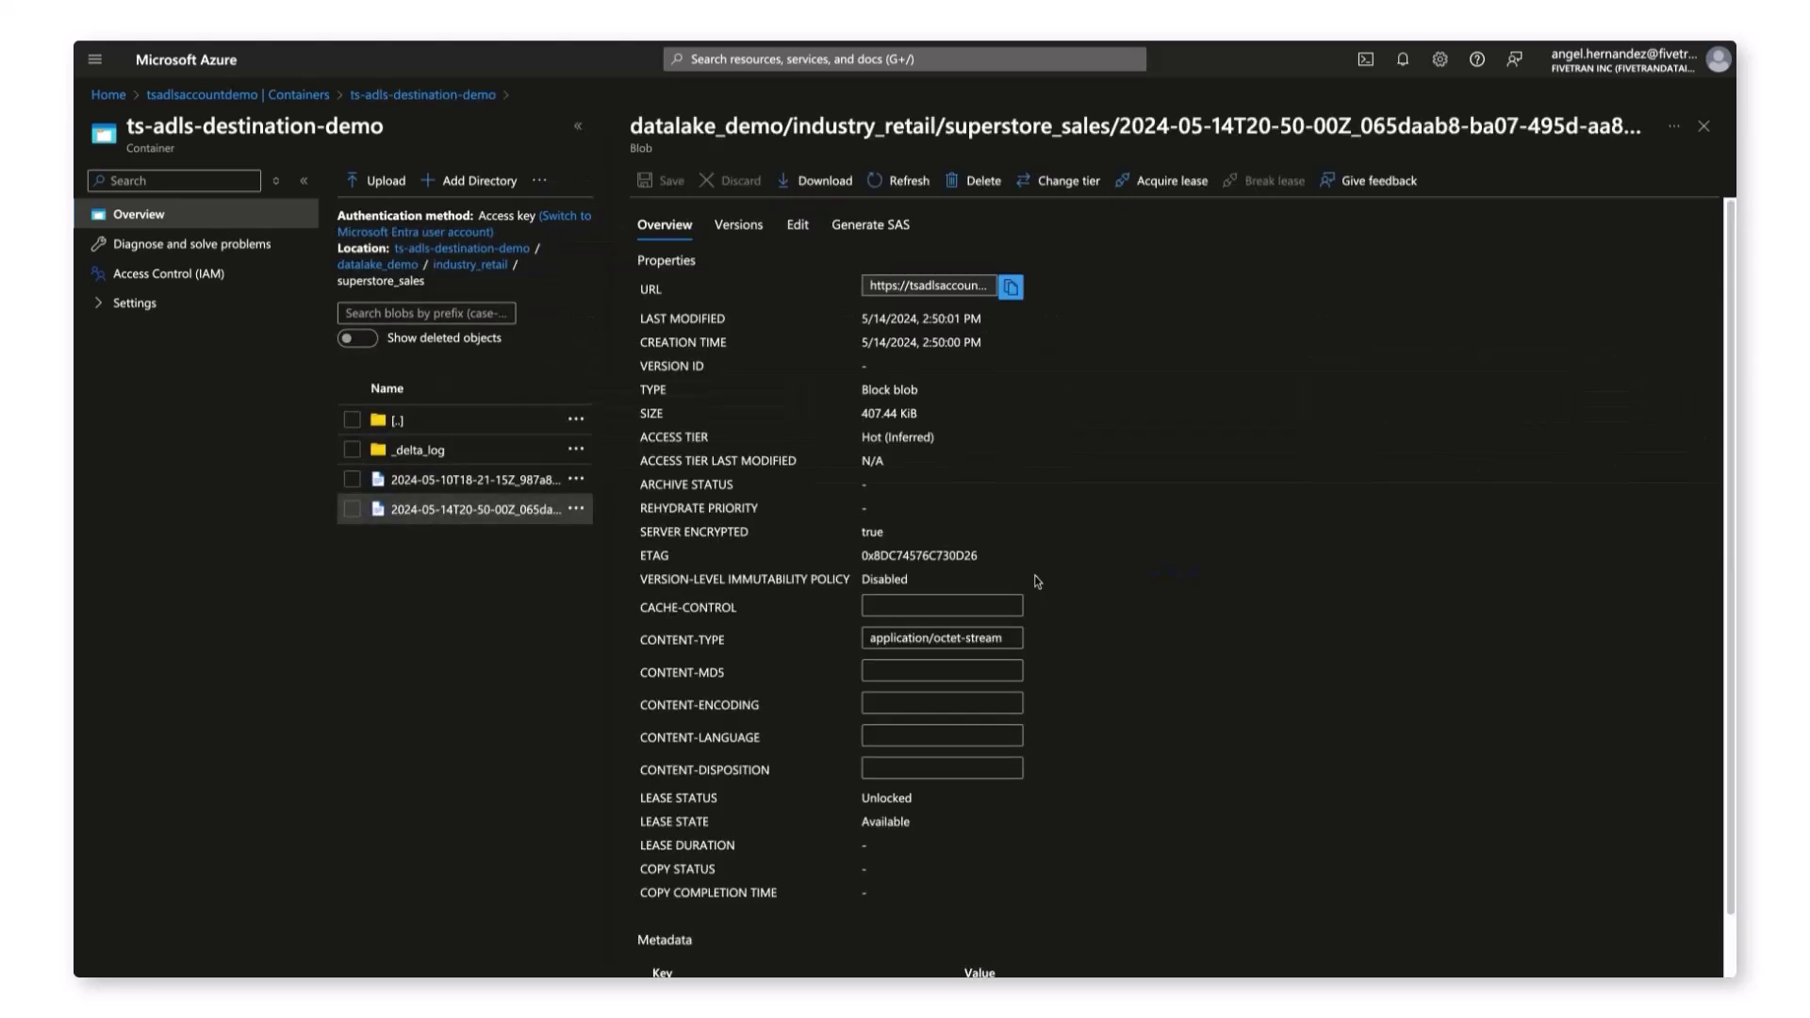